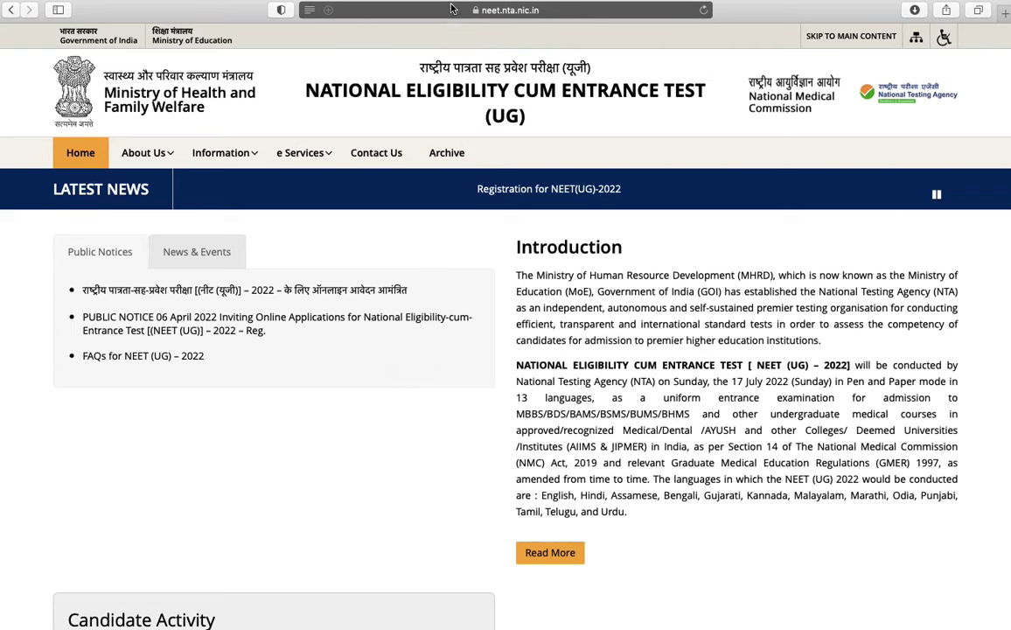
# Follow the Registration for NEET(UG)-2022 link under Candidate Activity and accept the external-site redirect
pyautogui.click(452, 11)
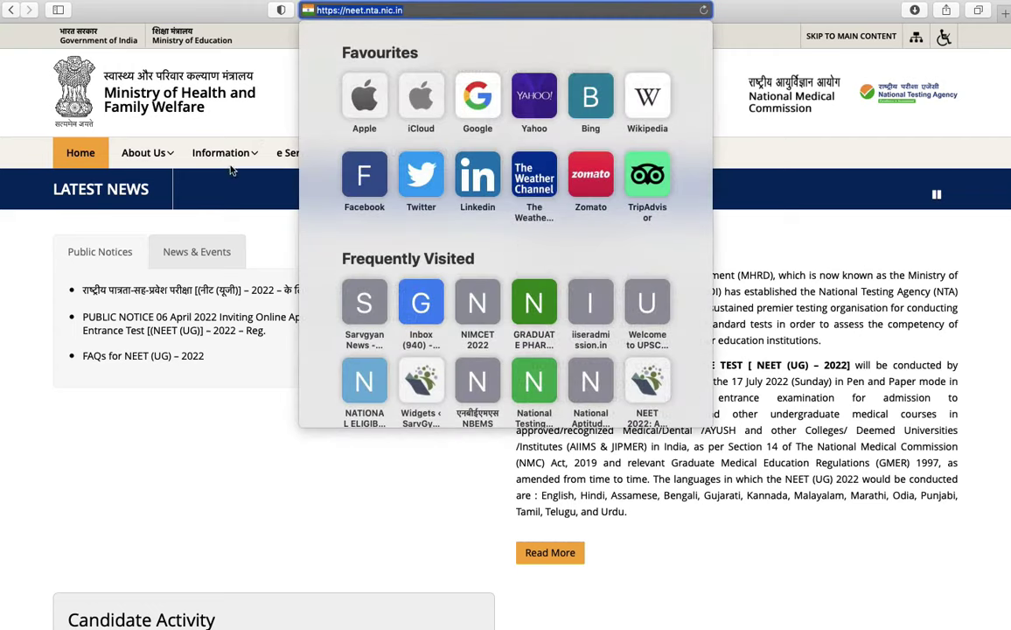
pyautogui.click(266, 124)
pyautogui.scroll(-2, 298, 280)
pyautogui.scroll(-5, 298, 280)
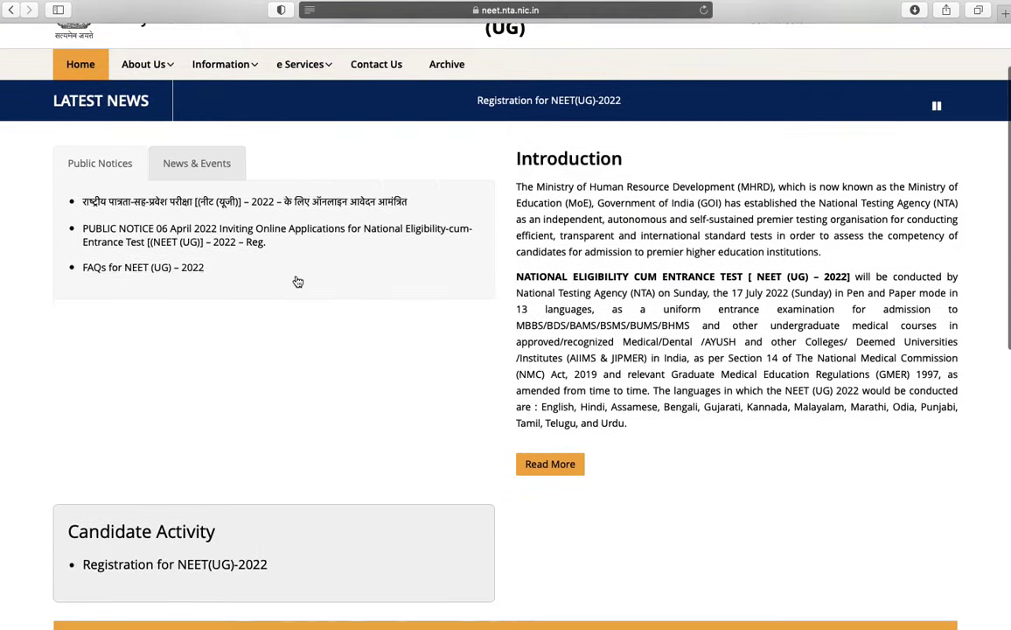
pyautogui.scroll(-7, 298, 280)
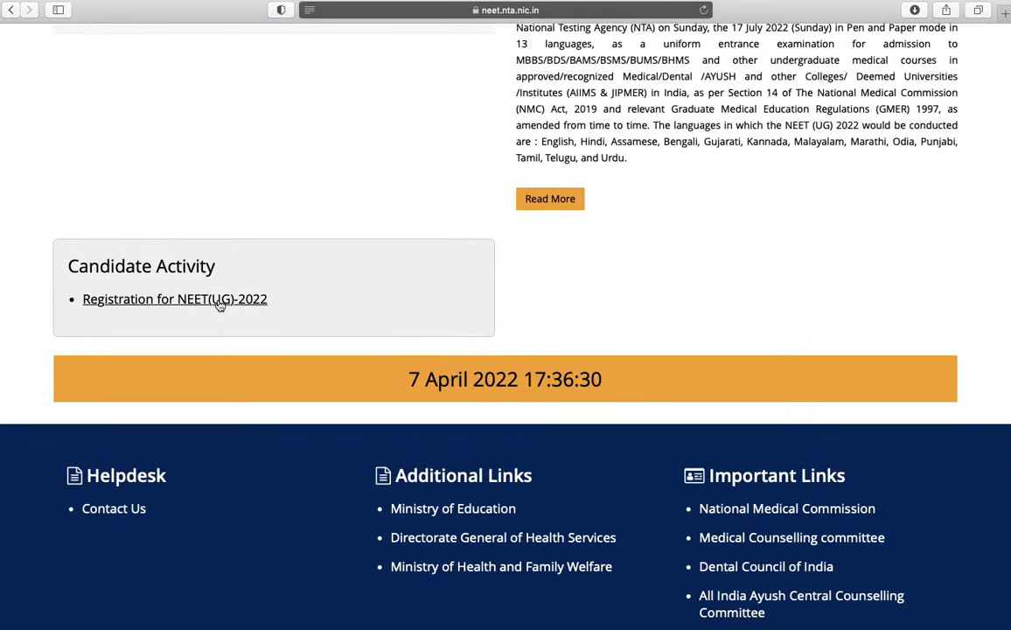
pyautogui.click(224, 301)
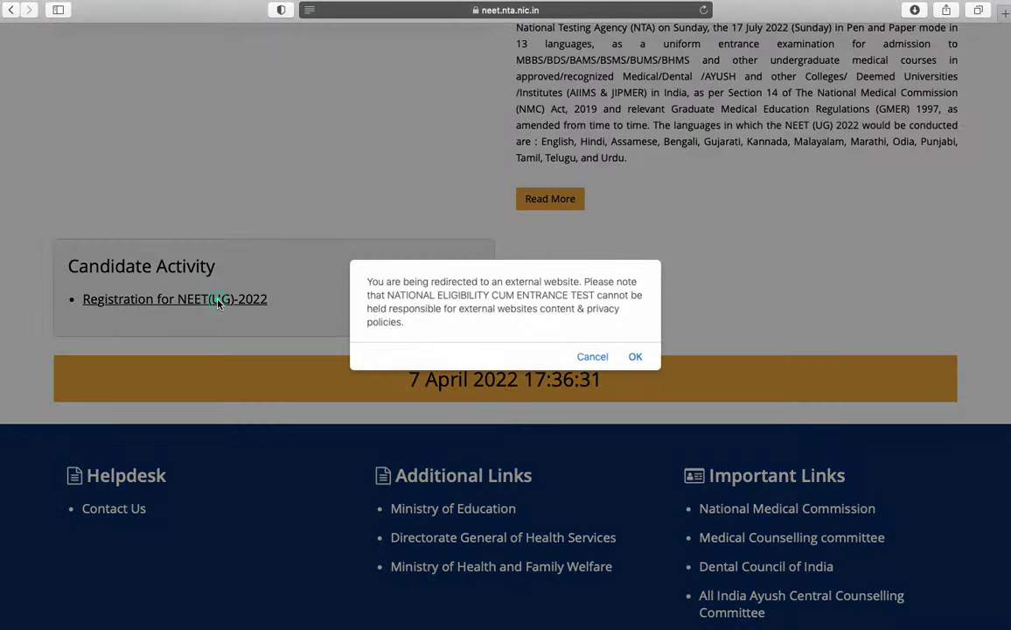
pyautogui.click(637, 356)
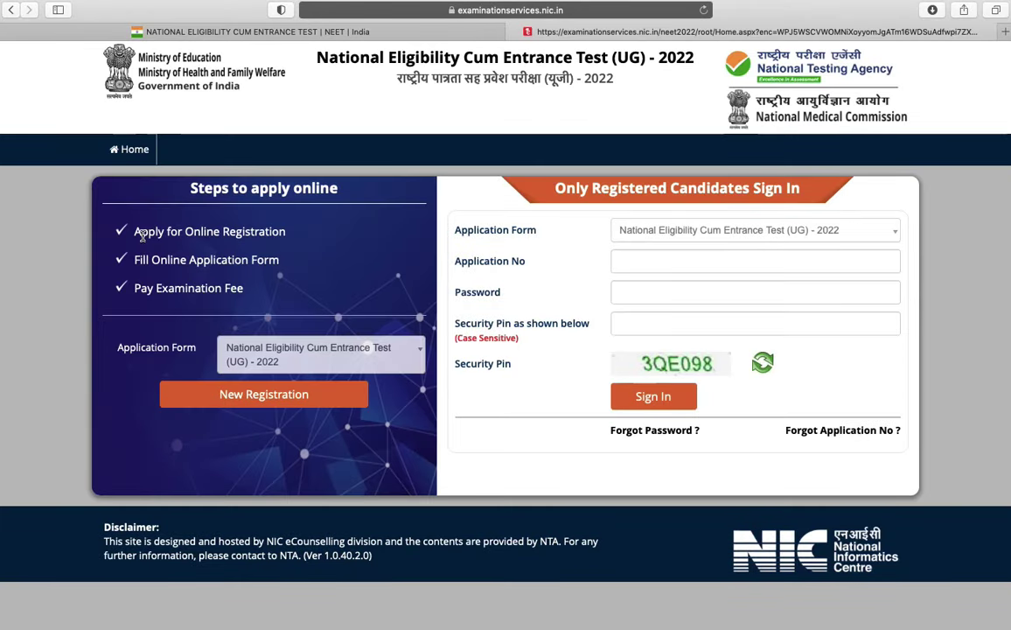
# Start a New Registration from the sign-in page's Steps to apply online
pyautogui.moveTo(127, 212); pyautogui.dragTo(235, 313)
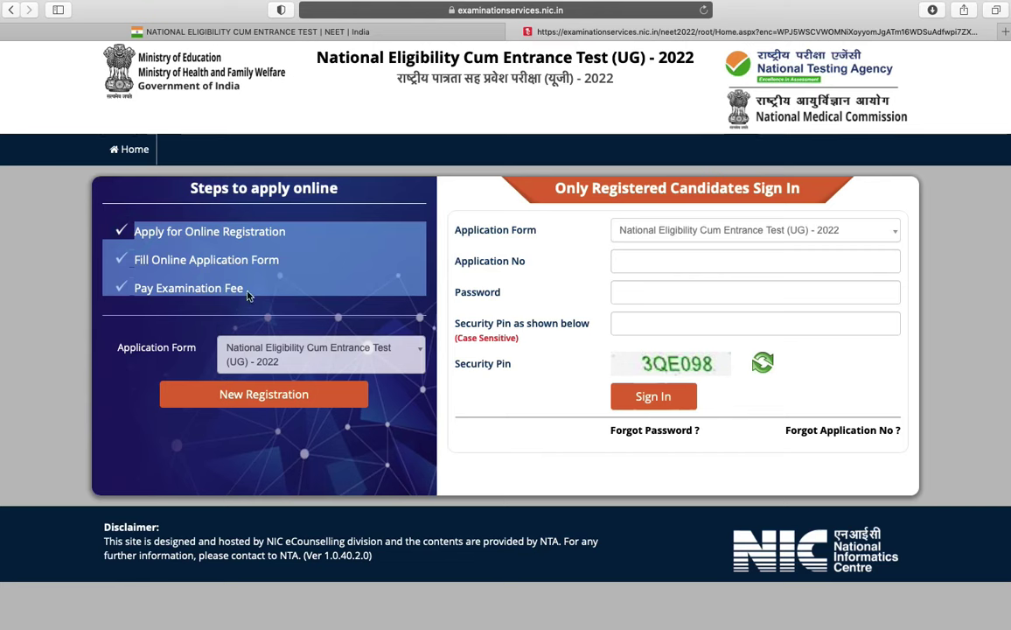
pyautogui.click(225, 262)
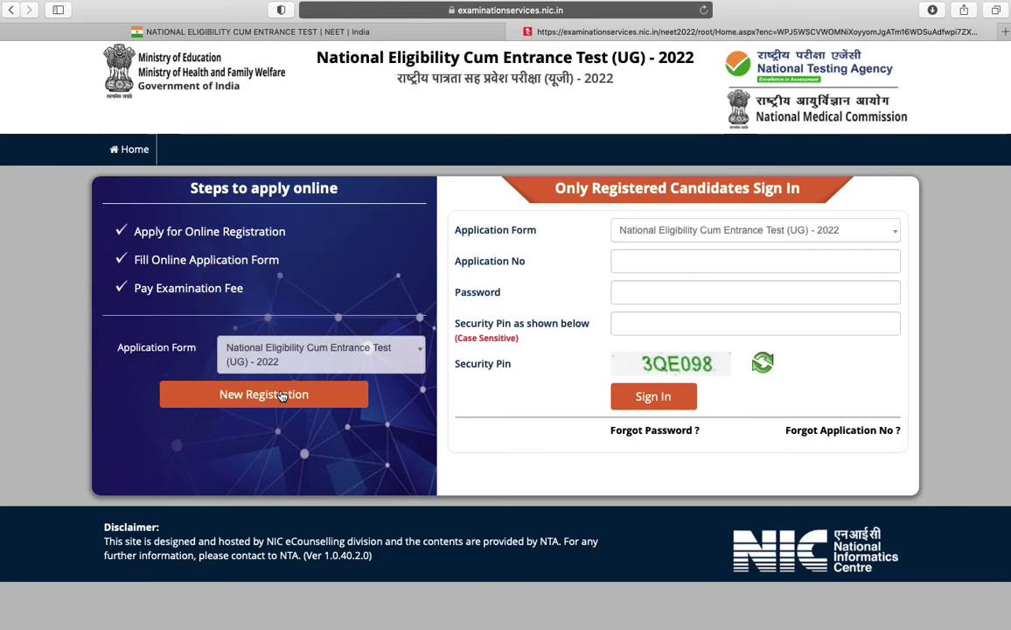
pyautogui.click(276, 396)
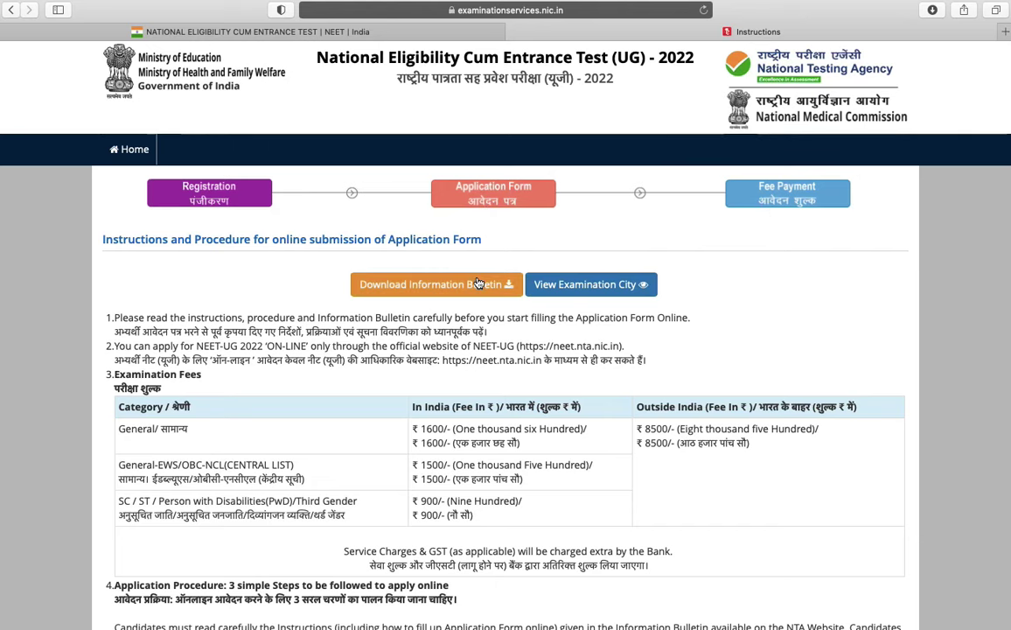
# Tick the Information Bulletin declaration at the bottom of the instructions and proceed
pyautogui.scroll(-5, 570, 252)
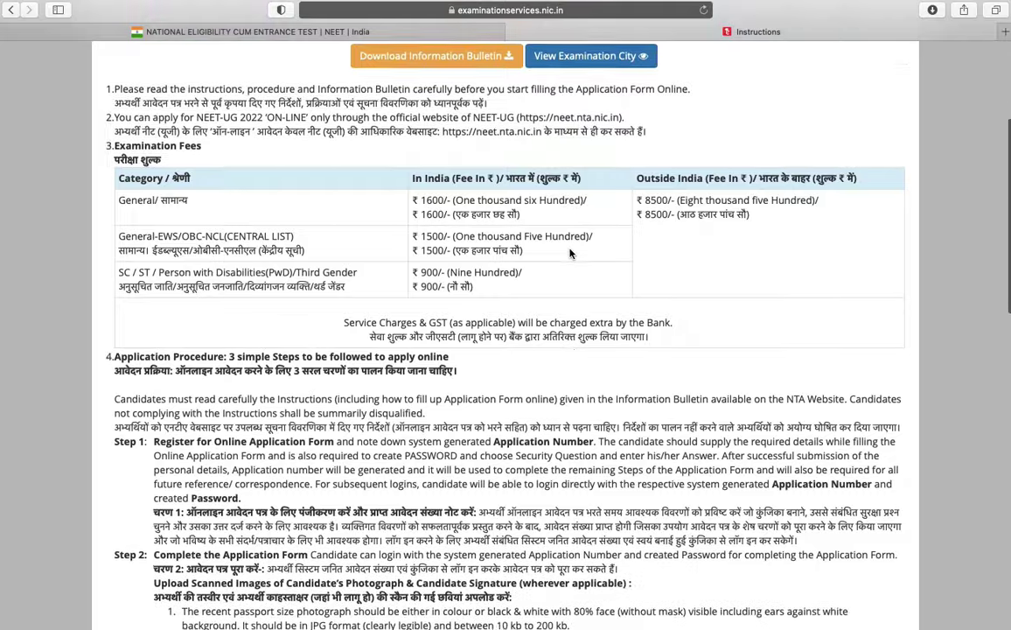
pyautogui.scroll(-20, 571, 253)
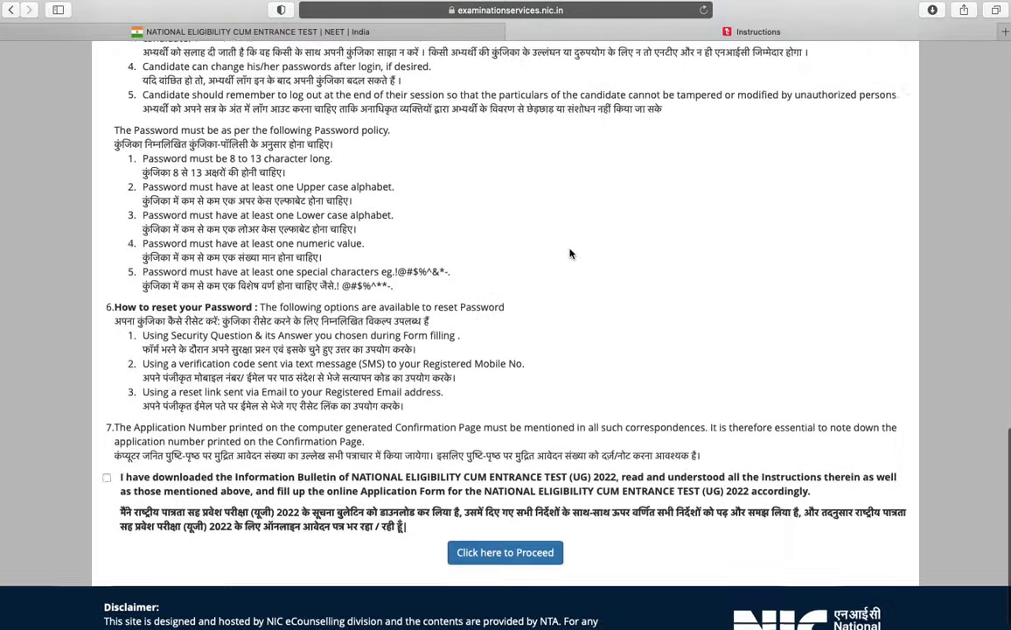
pyautogui.scroll(-1, 570, 254)
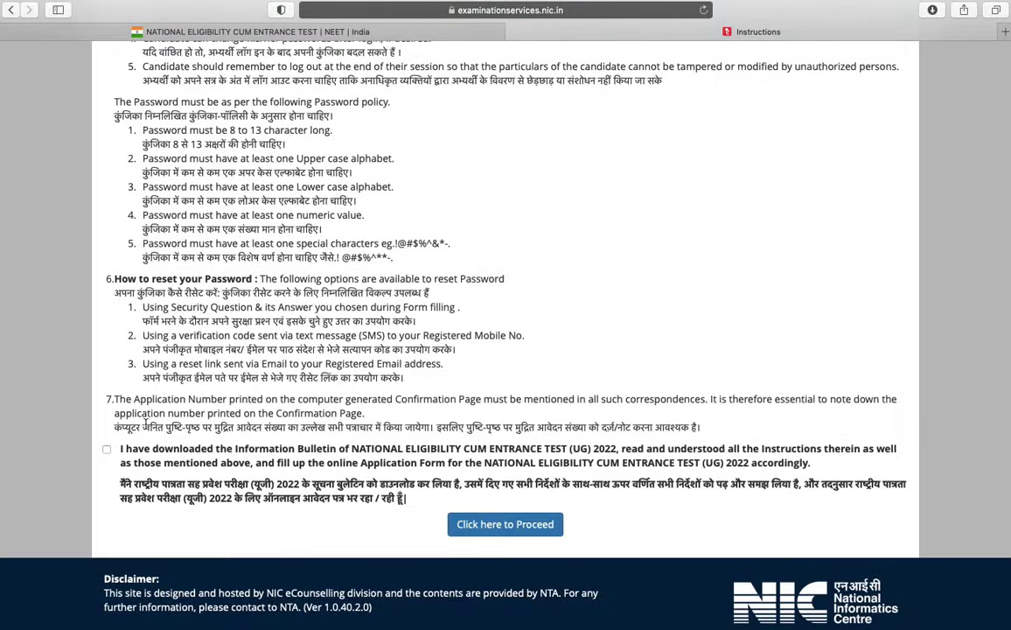
pyautogui.click(106, 450)
pyautogui.click(492, 523)
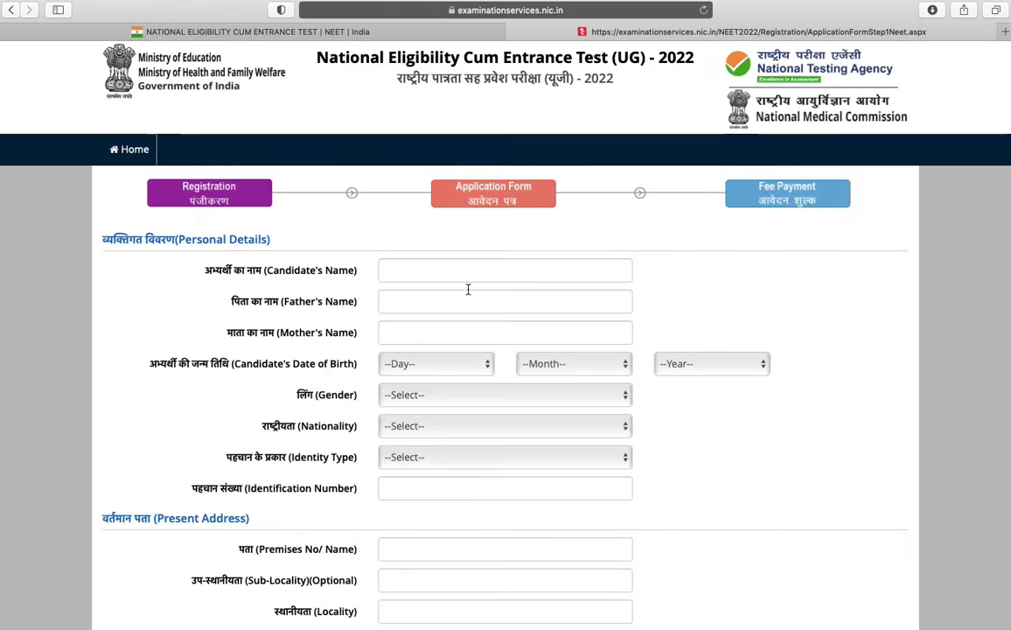
# Enter the candidate's, father's and mother's names
pyautogui.click(465, 272)
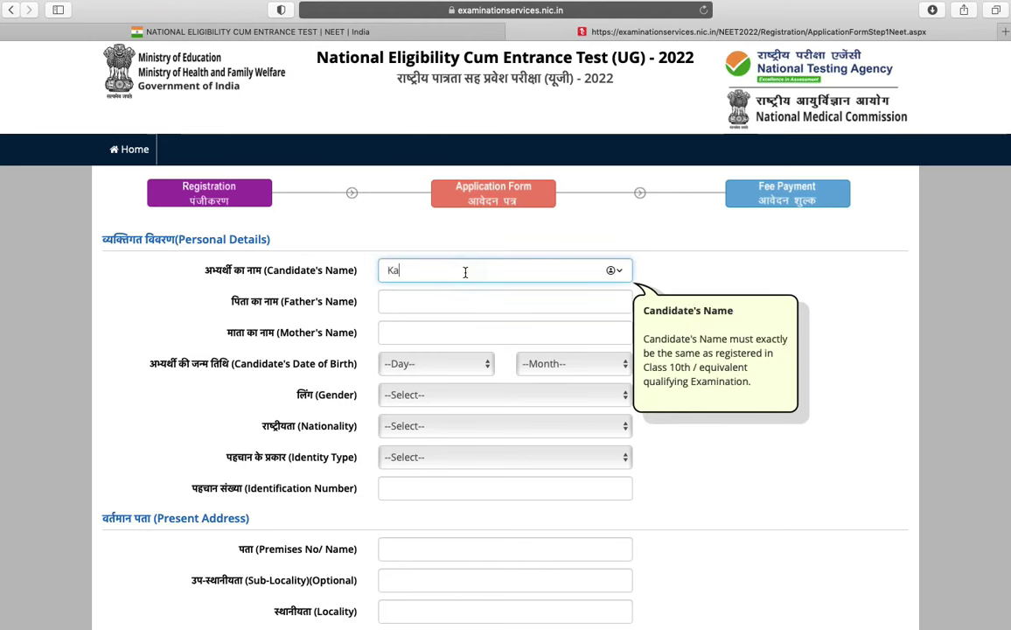
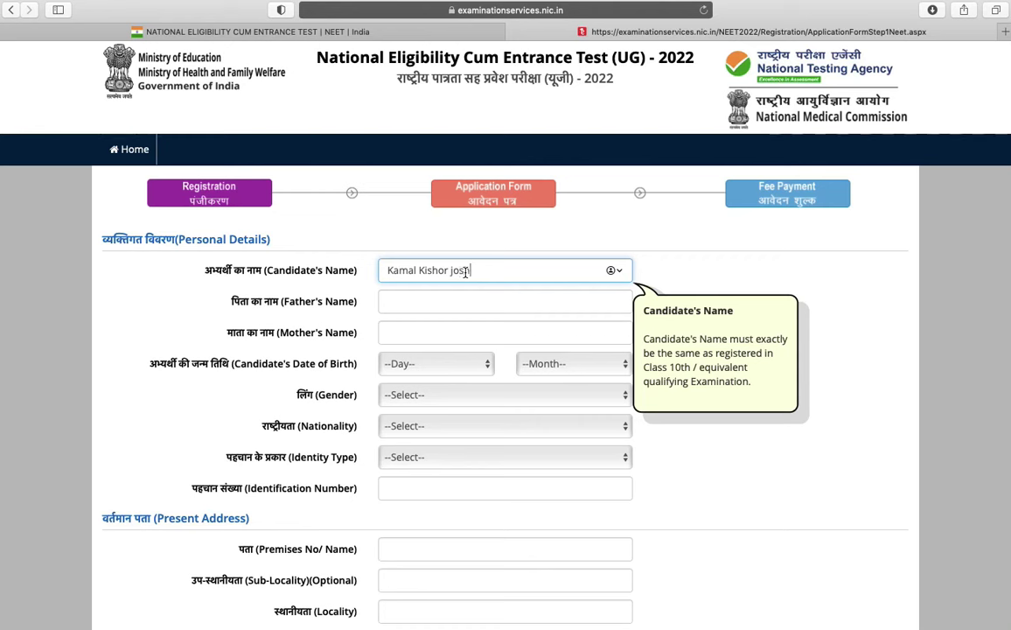
pyautogui.click(450, 305)
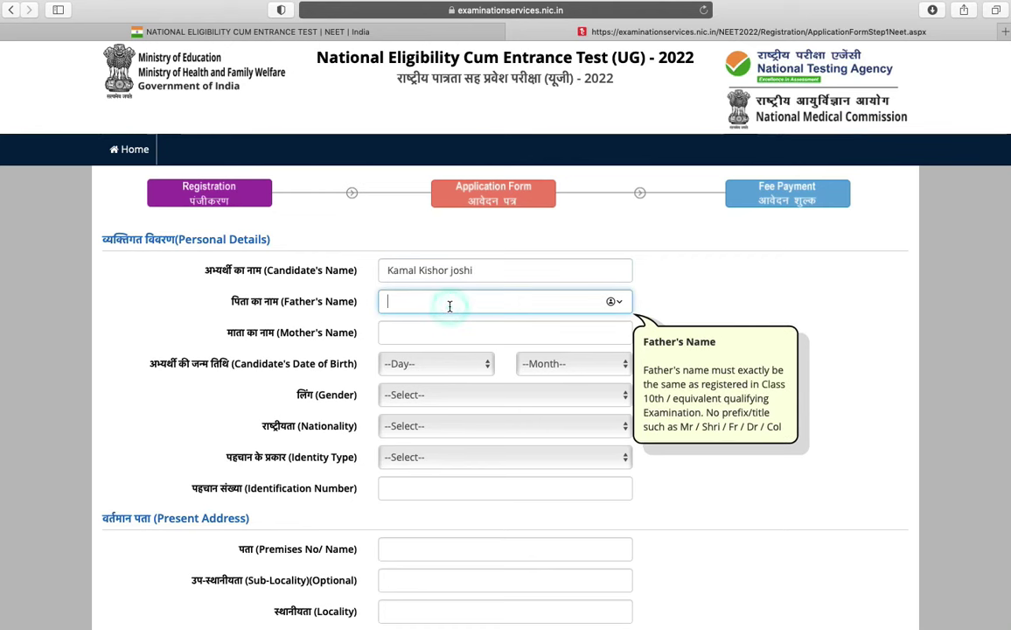
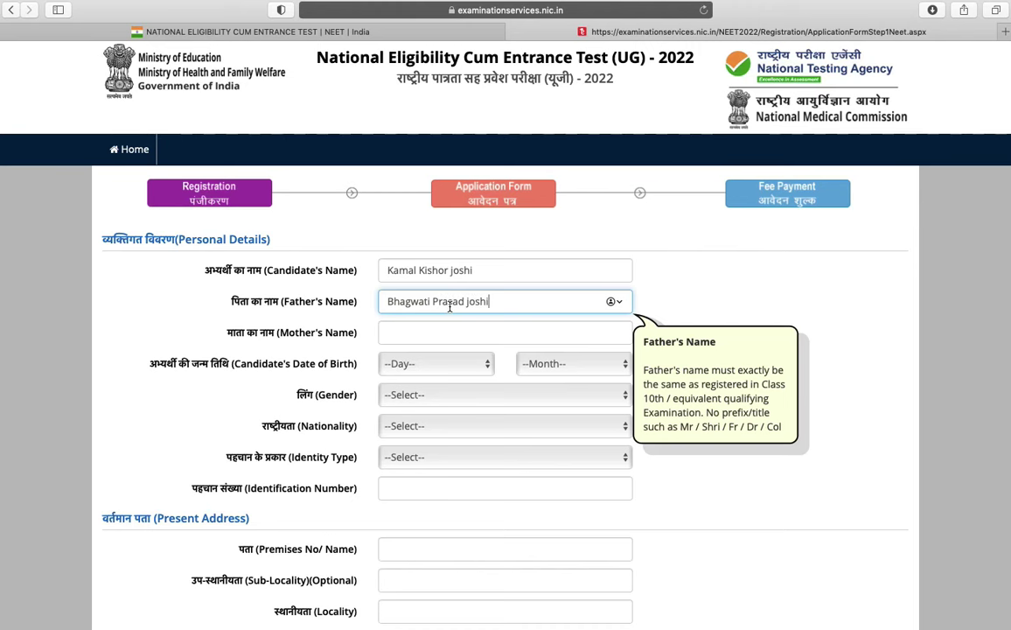
pyautogui.click(440, 331)
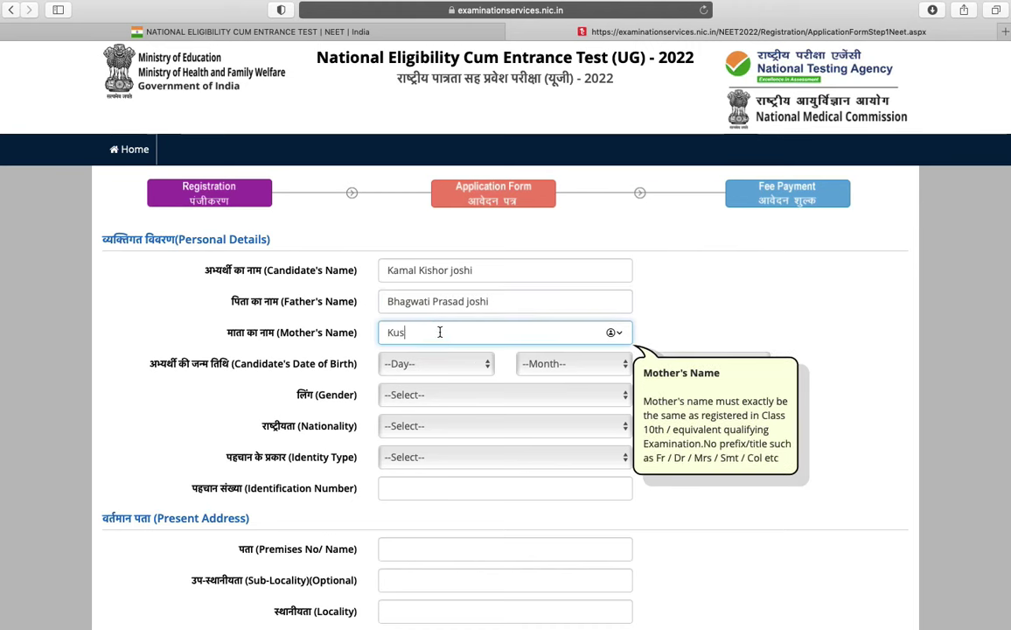
# Set date of birth to 03 November 1995, gender Male and nationality Indian
pyautogui.click(426, 363)
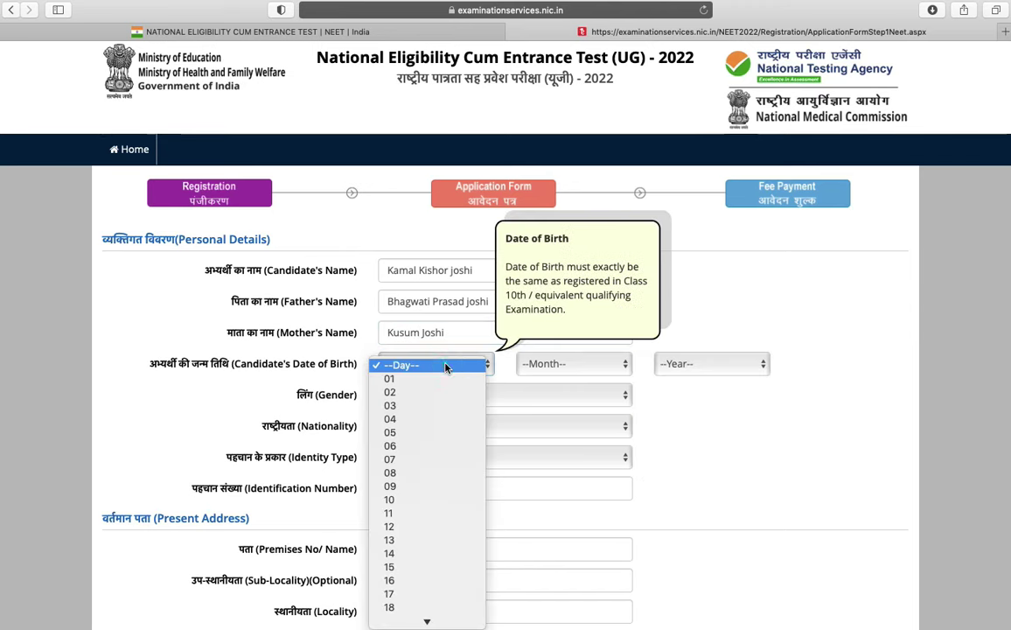
pyautogui.click(427, 405)
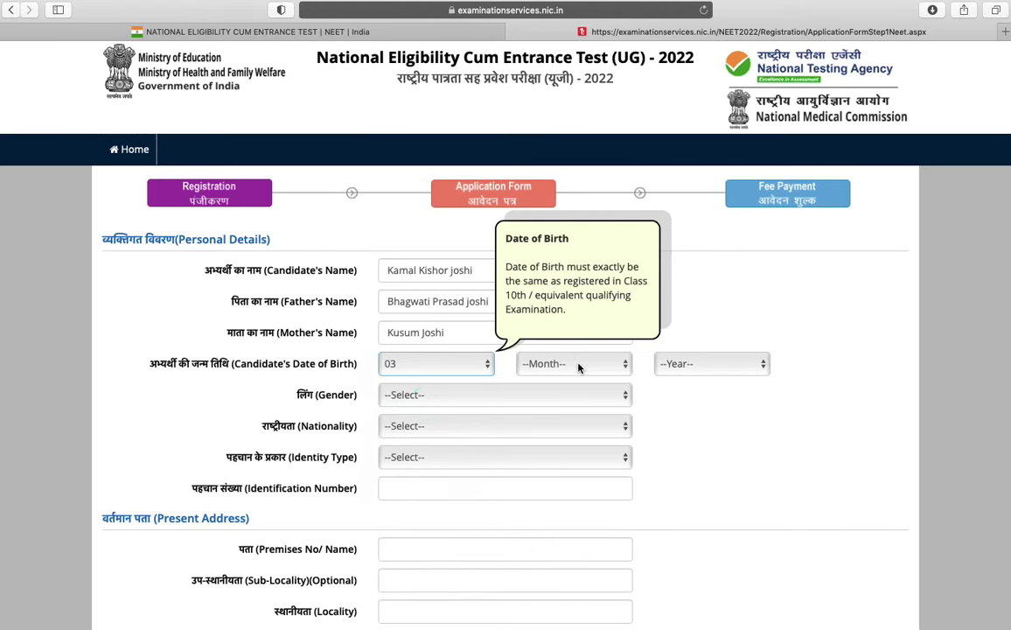
pyautogui.click(577, 364)
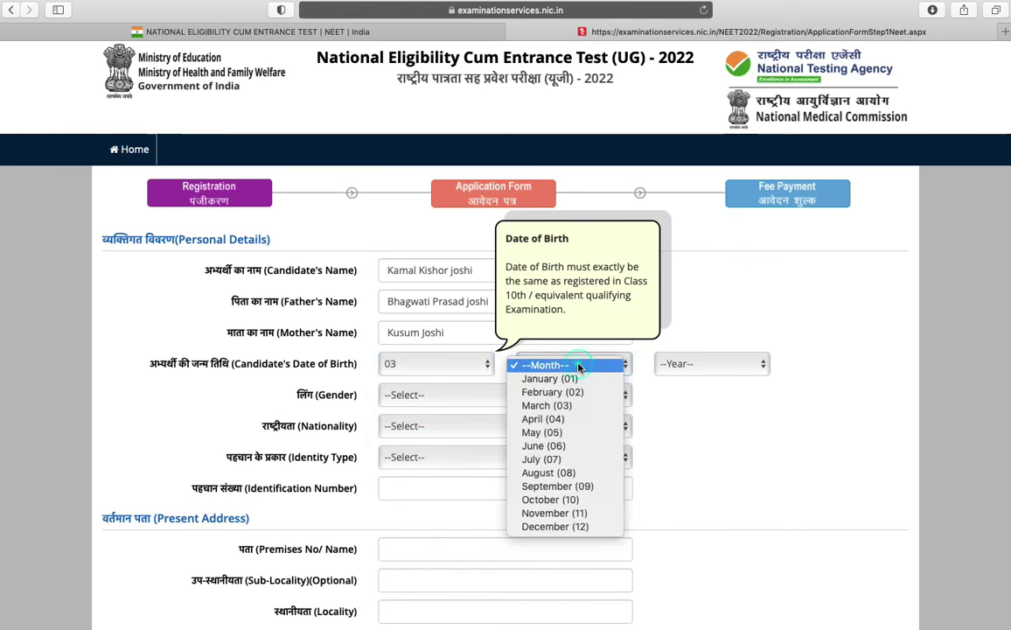
pyautogui.click(574, 513)
pyautogui.click(711, 363)
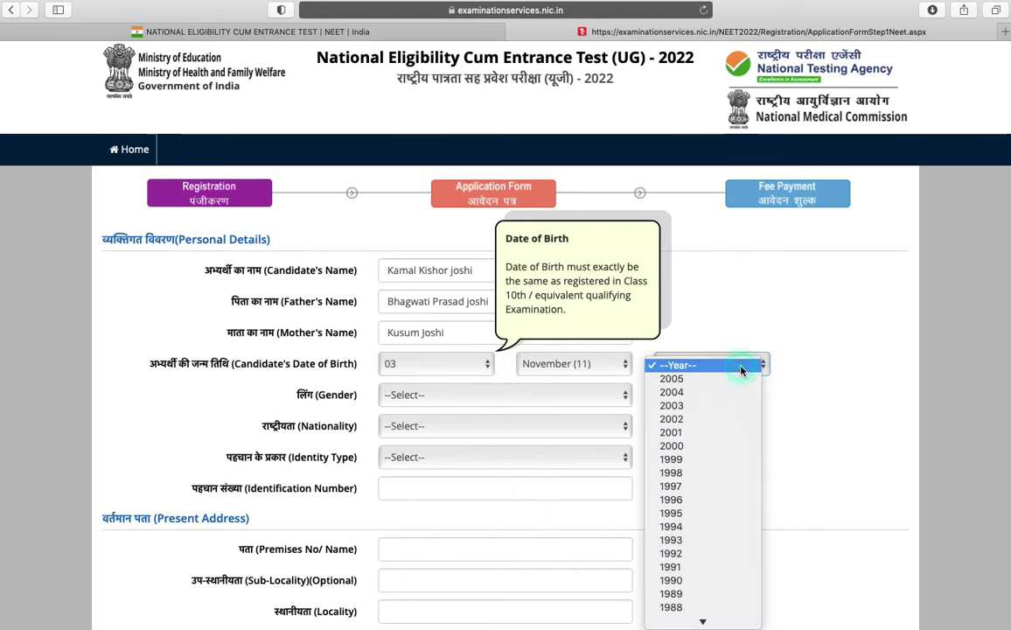
pyautogui.click(719, 513)
pyautogui.click(512, 394)
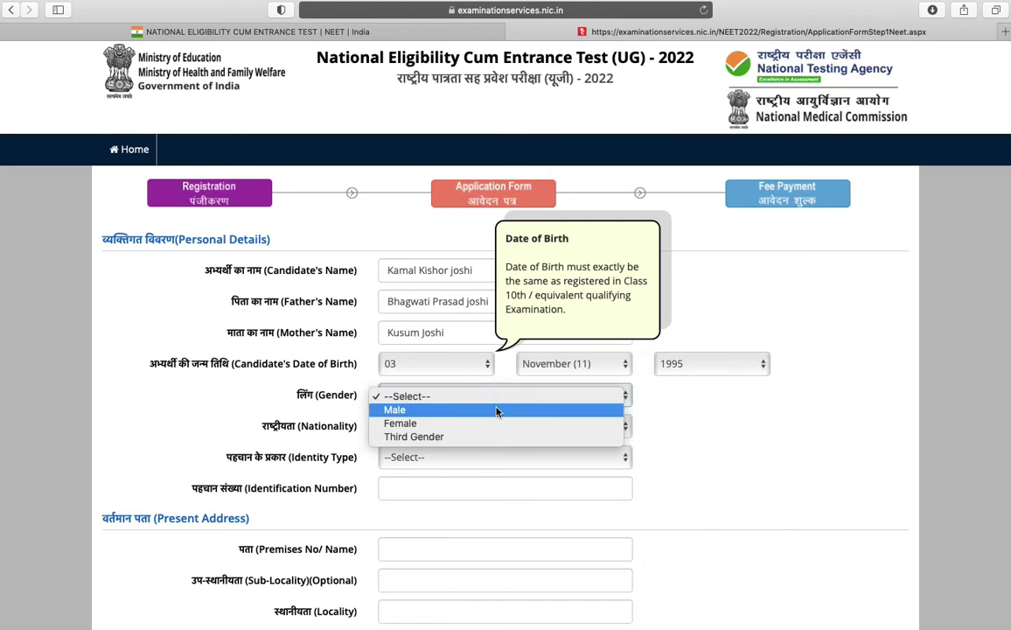
pyautogui.click(497, 409)
pyautogui.click(479, 430)
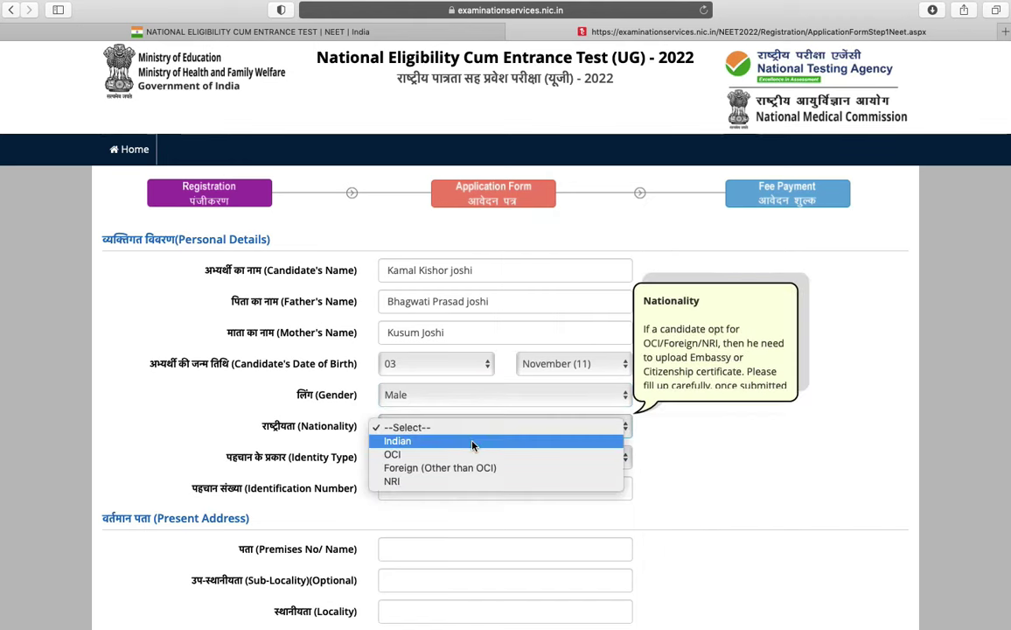
pyautogui.click(473, 444)
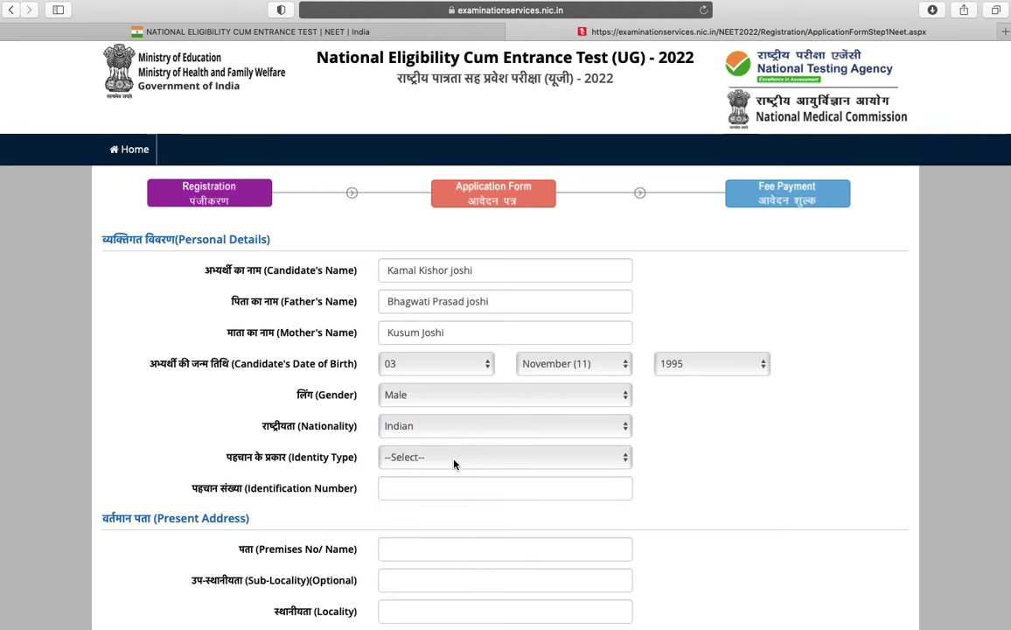
# Choose identity type 'Any Other Valid Govt Identity' and enter the identity number
pyautogui.click(454, 461)
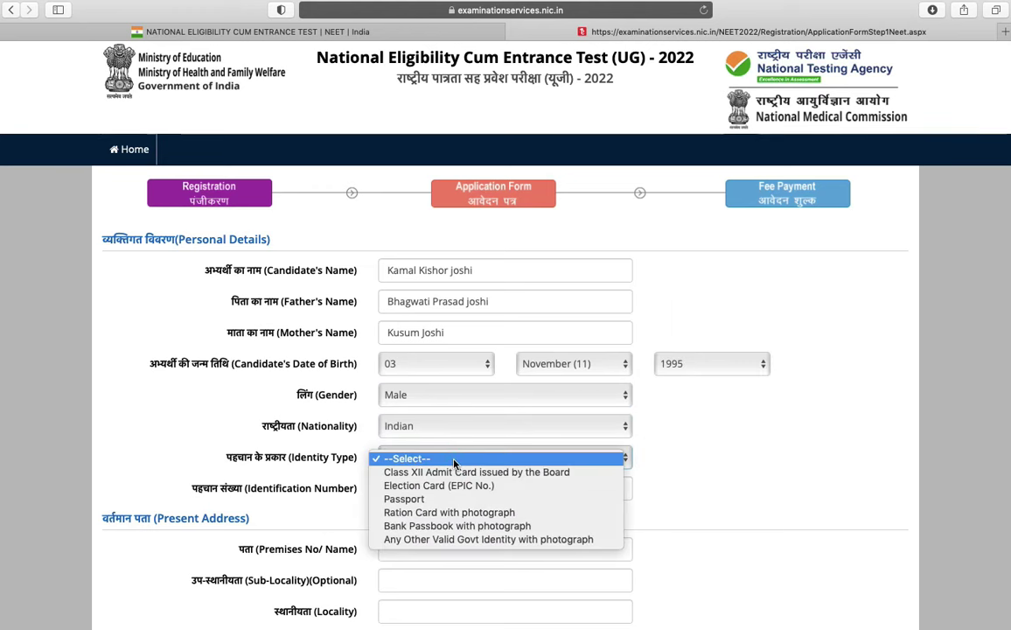
pyautogui.click(455, 539)
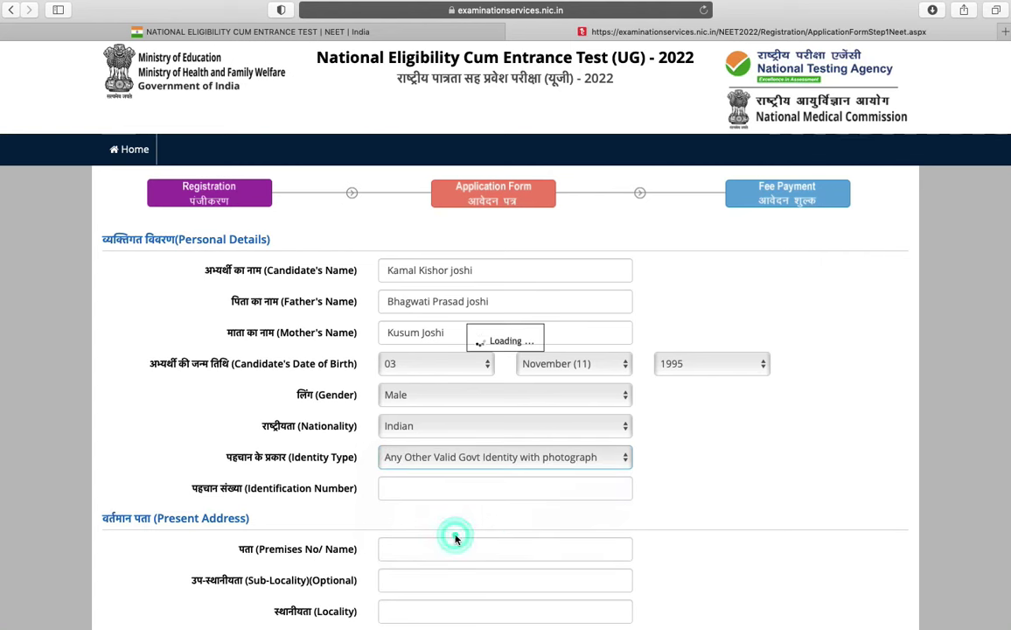
pyautogui.click(471, 487)
pyautogui.write('XXXXXXXXXX')
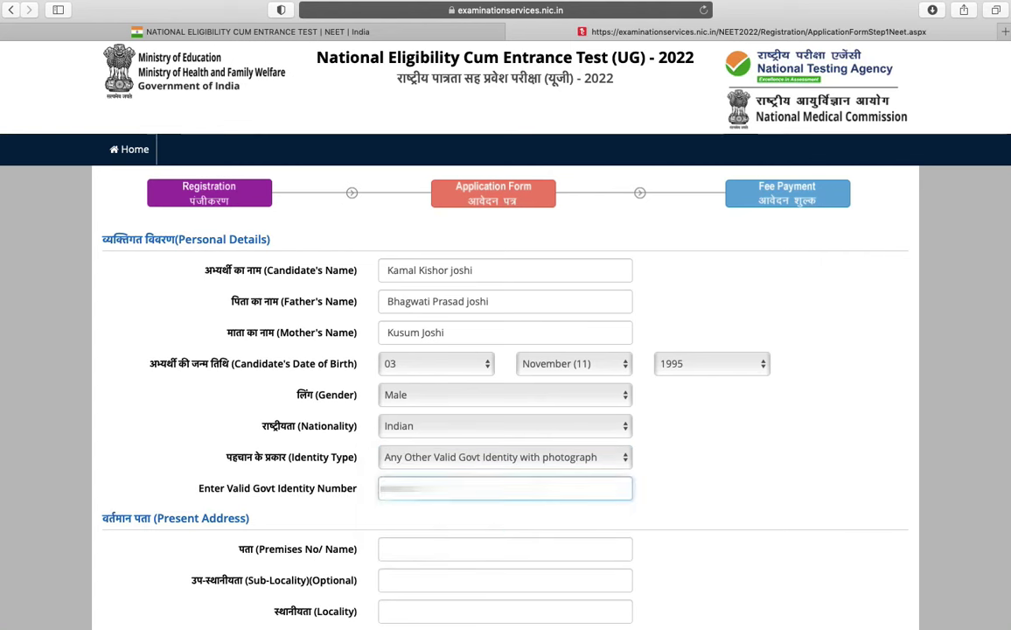
pyautogui.write('XXXXXXXXXX')
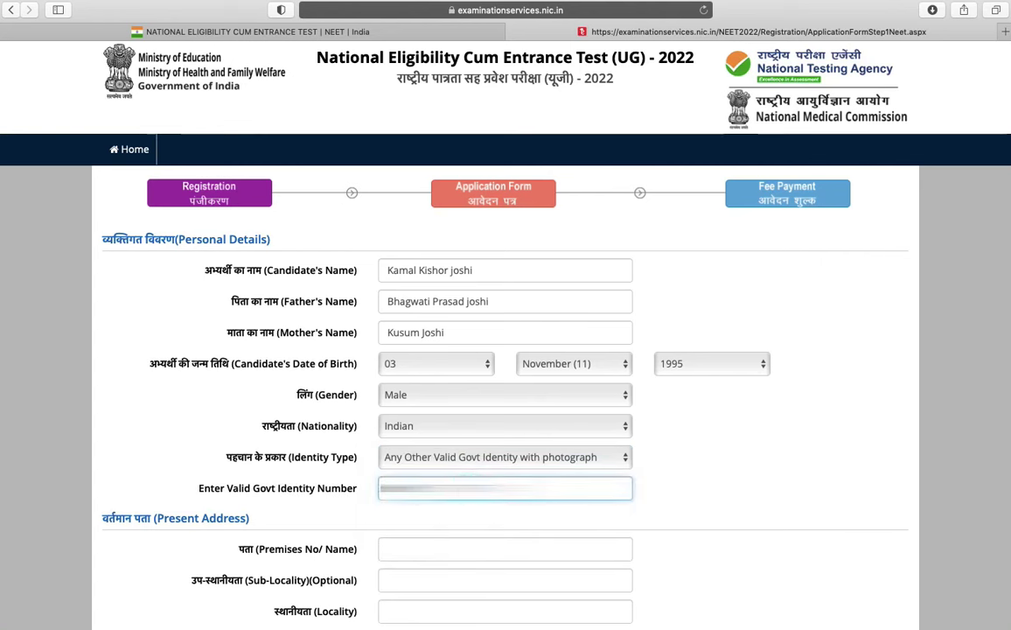
# Enter the present address premises and locality
pyautogui.click(478, 550)
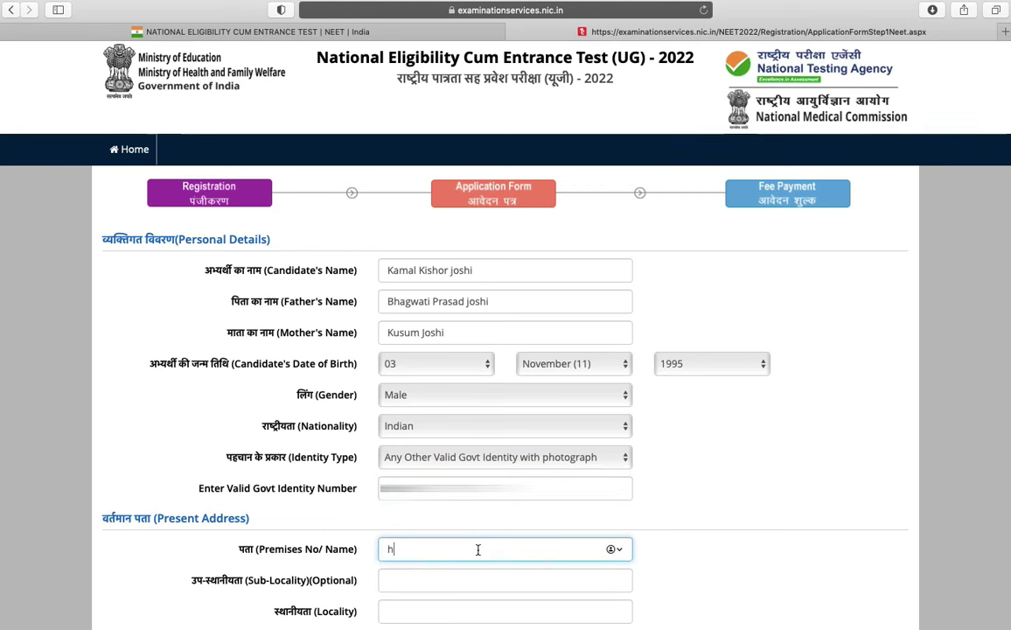
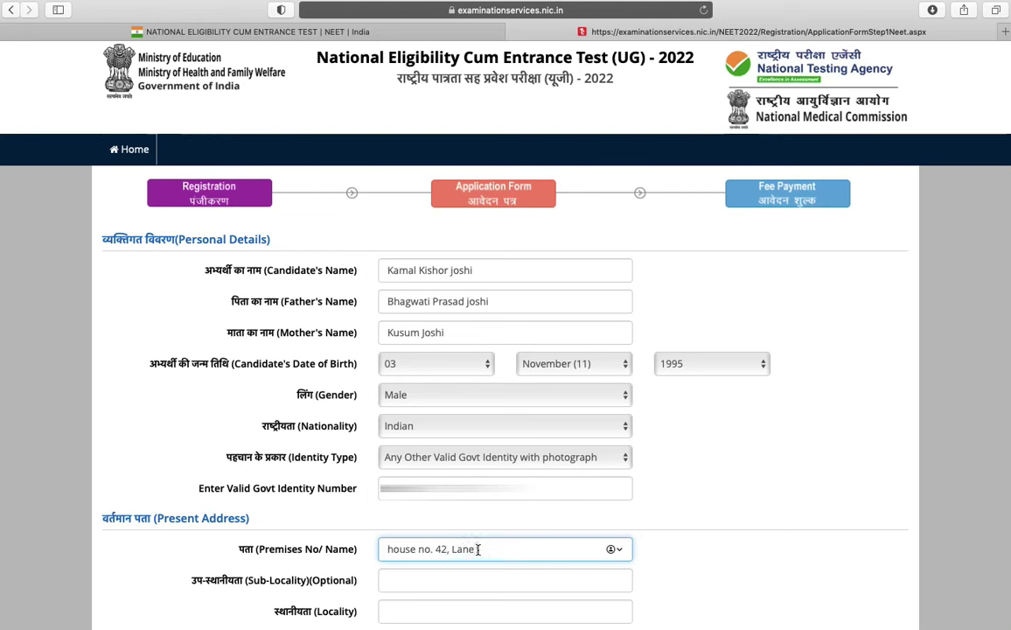
pyautogui.click(458, 611)
pyautogui.write('near')
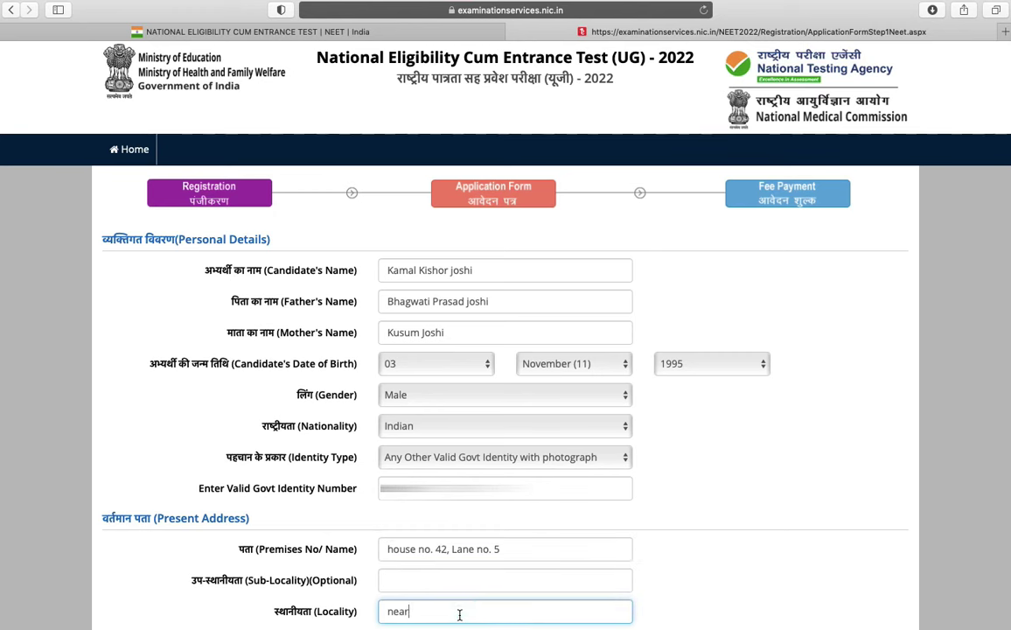
pyautogui.write(' nagar')
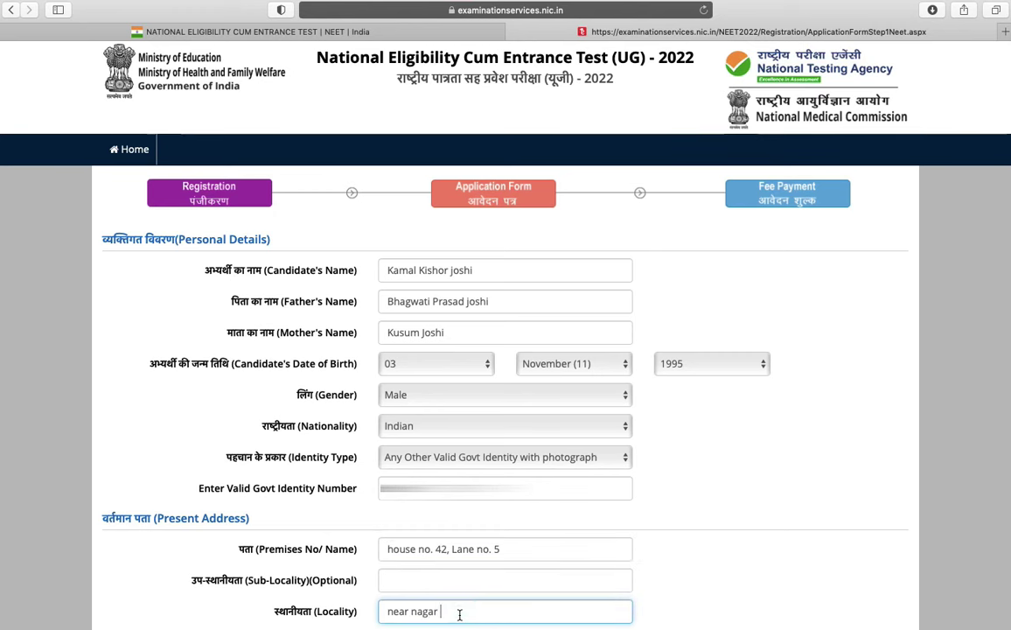
pyautogui.write(' pallika')
# Set country India, state UTTARAKHAND, district PITHORAGARH and enter the PIN code
pyautogui.scroll(-6, 458, 615)
pyautogui.click(470, 140)
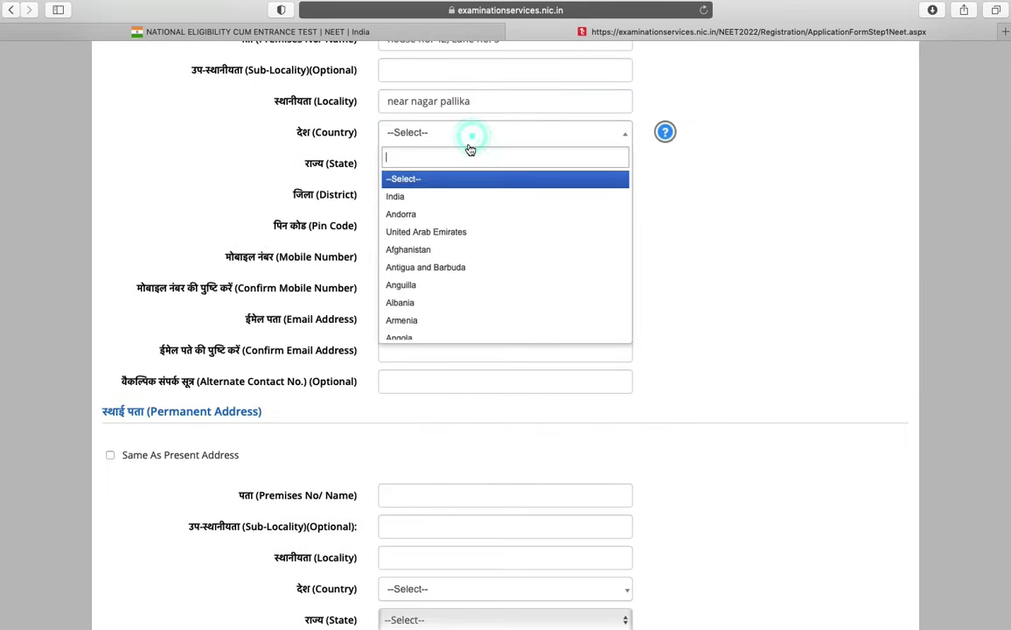
pyautogui.click(431, 197)
pyautogui.click(446, 165)
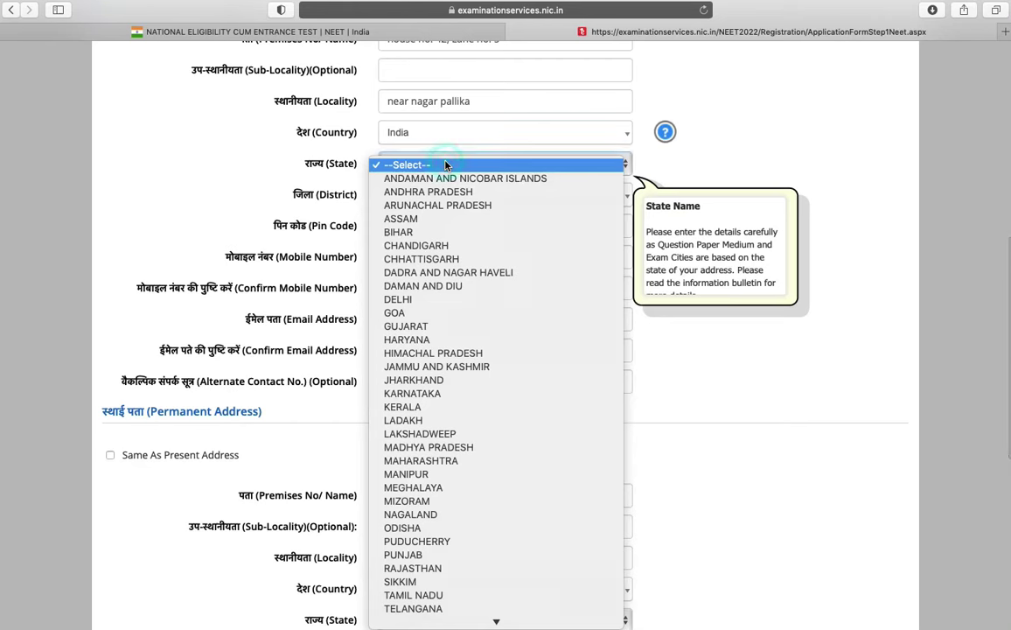
pyautogui.write('u')
pyautogui.press('Down')
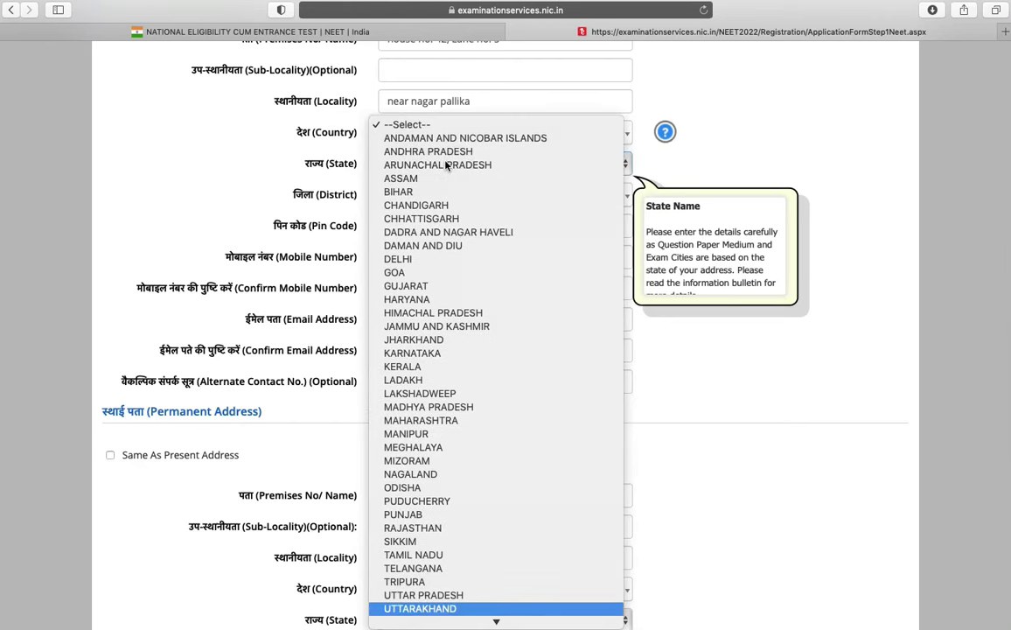
pyautogui.press('Return')
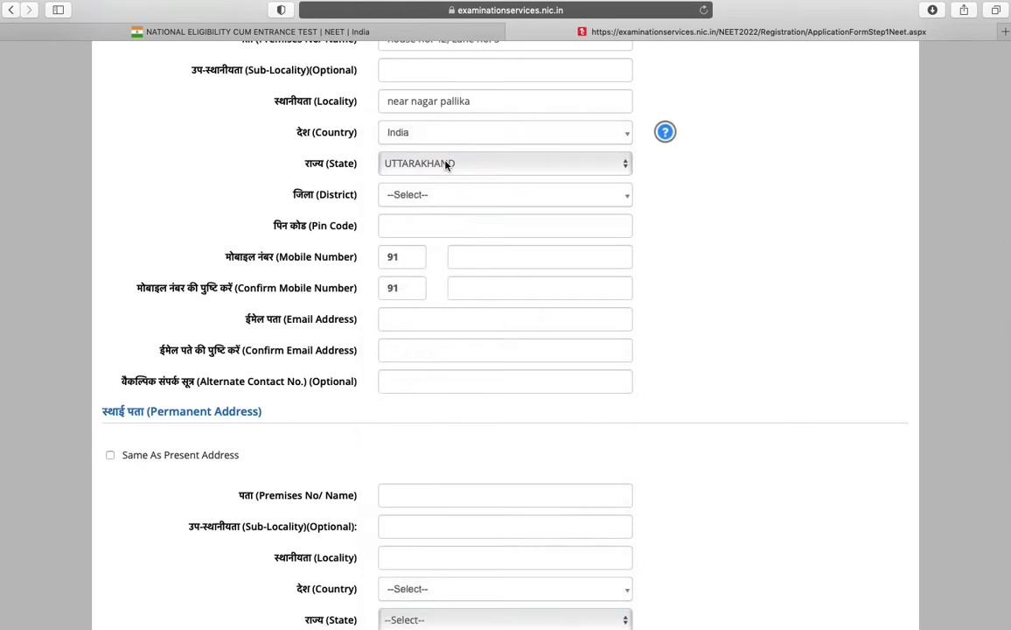
pyautogui.click(450, 199)
pyautogui.write('pith')
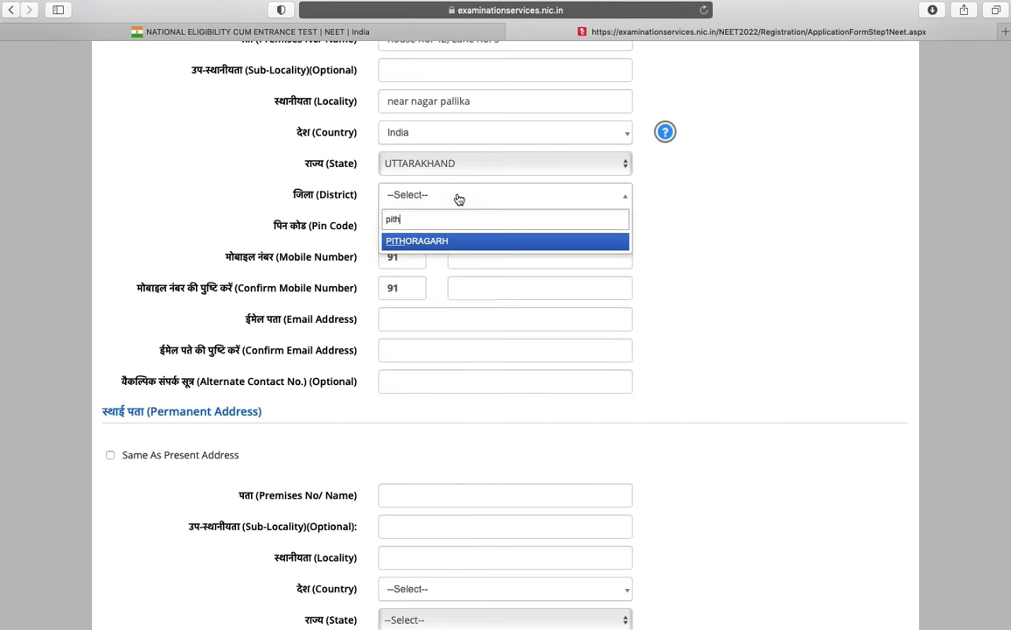
pyautogui.click(435, 243)
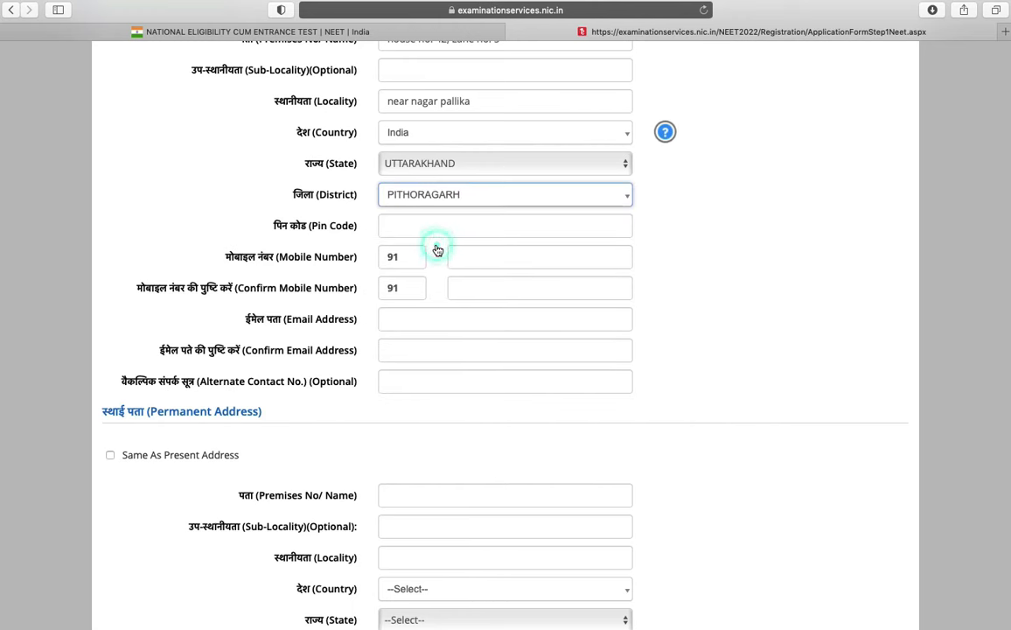
pyautogui.click(432, 227)
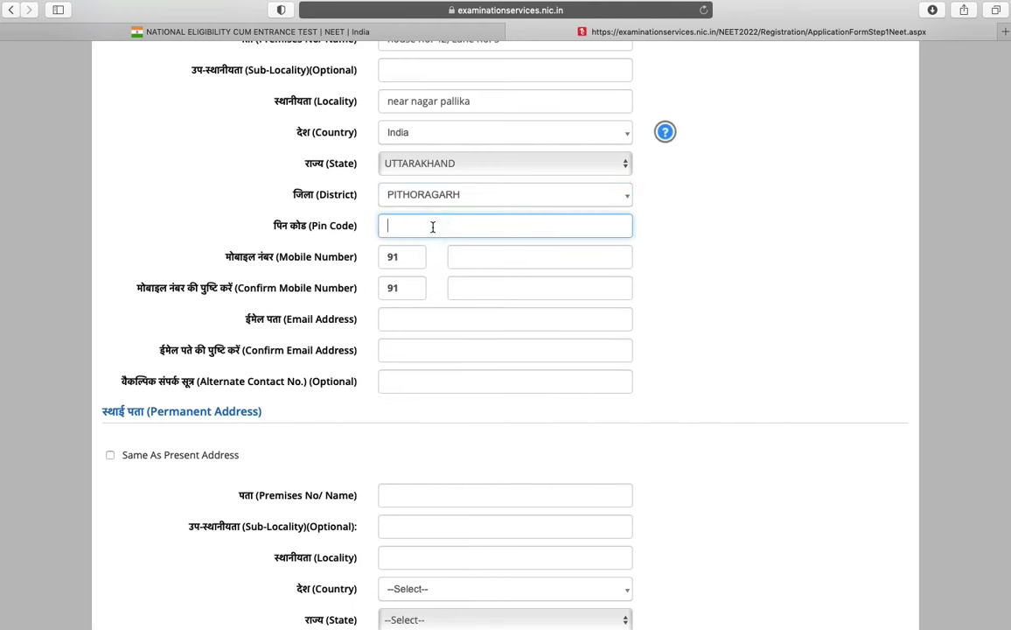
pyautogui.write('262501')
# Enter and confirm the mobile number and e-mail, and make permanent address same as present
pyautogui.click(480, 254)
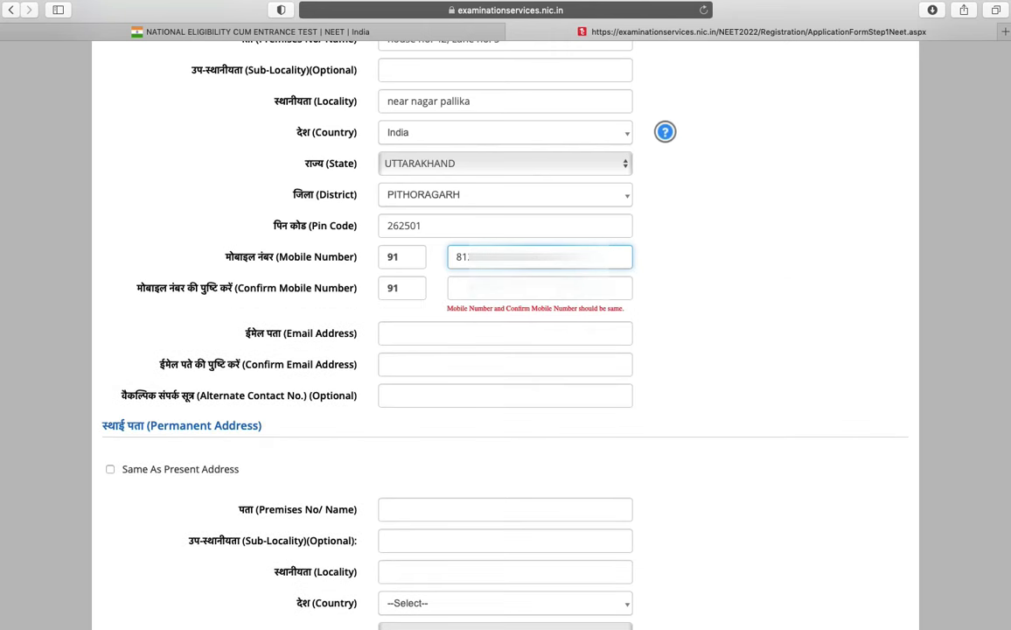
pyautogui.click(457, 288)
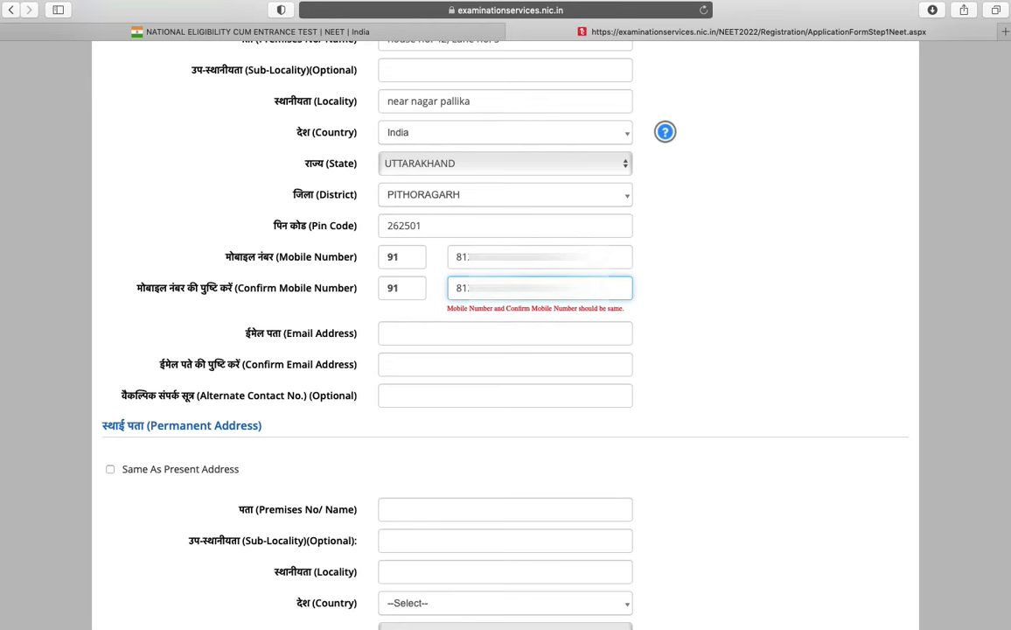
pyautogui.click(473, 333)
pyautogui.write('hs')
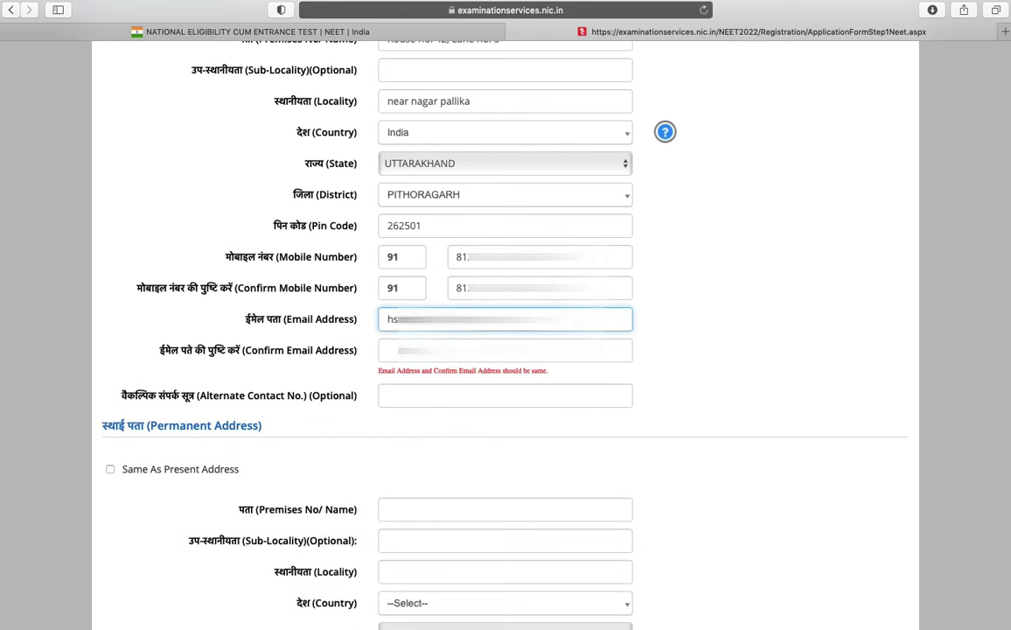
pyautogui.click(389, 350)
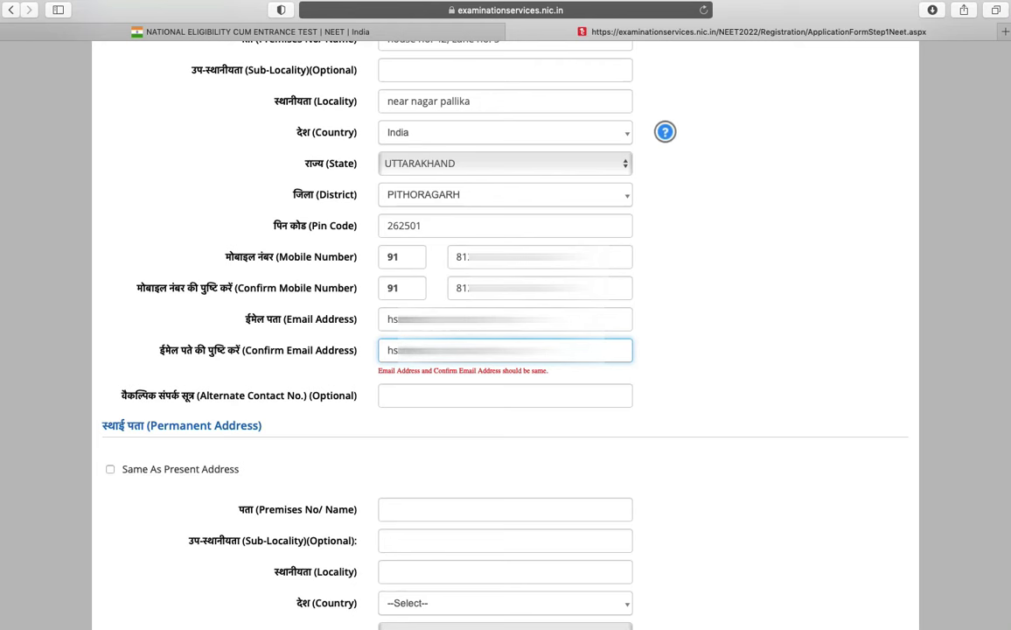
pyautogui.click(110, 473)
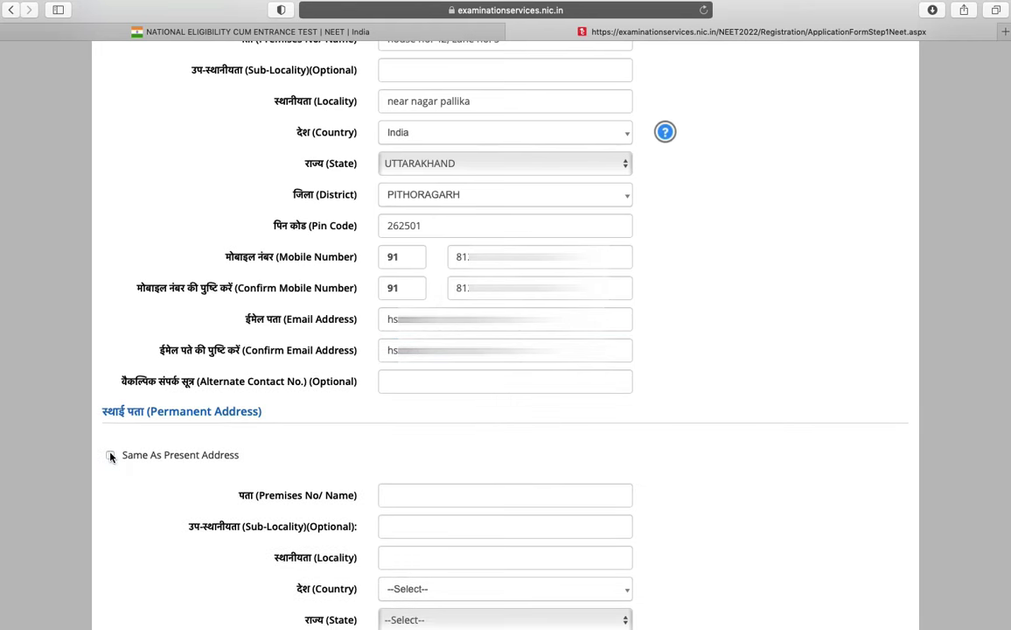
pyautogui.click(110, 455)
# Set and confirm the password, and answer the 'Which is your favourite book ?' security question
pyautogui.scroll(-3, 437, 370)
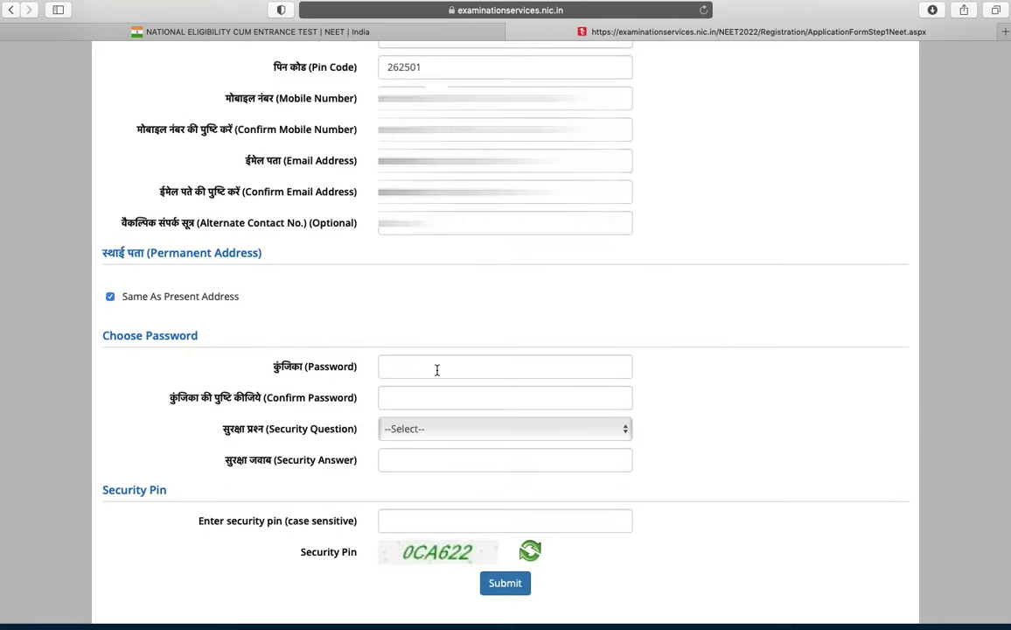
pyautogui.click(436, 370)
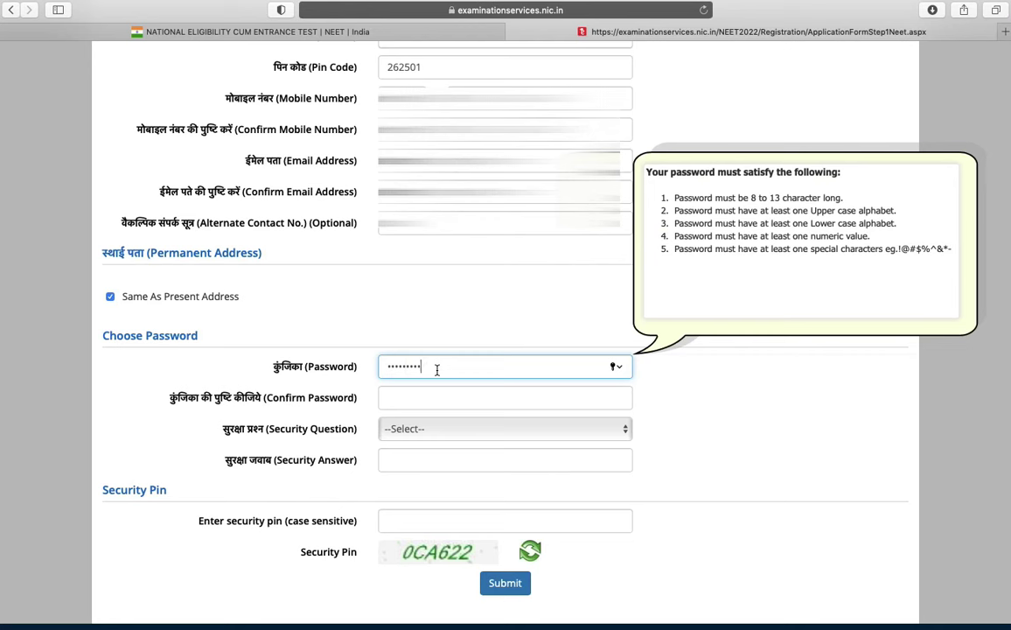
pyautogui.click(443, 399)
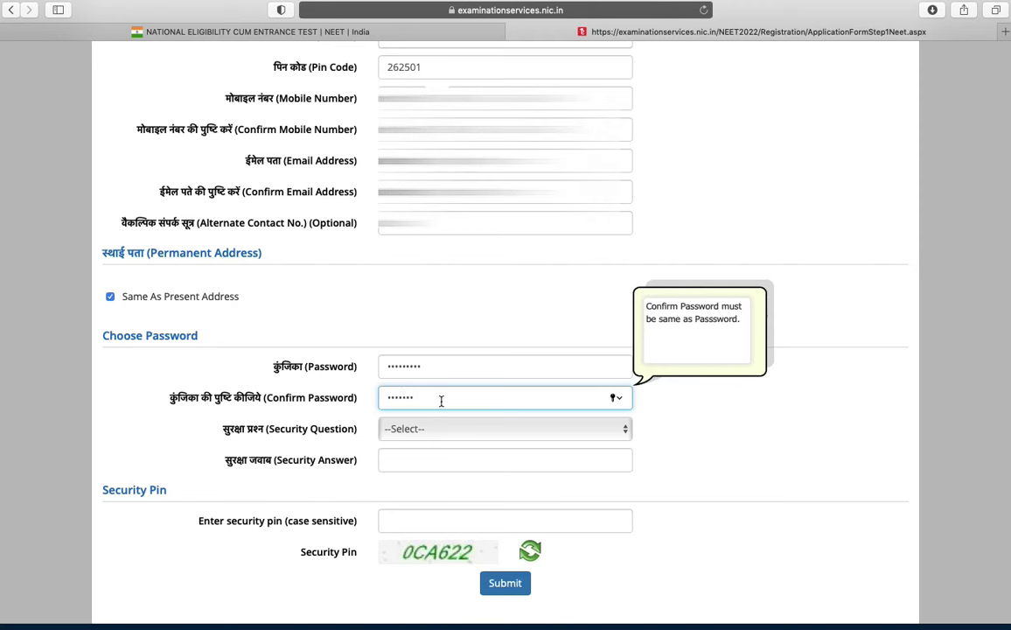
pyautogui.click(471, 429)
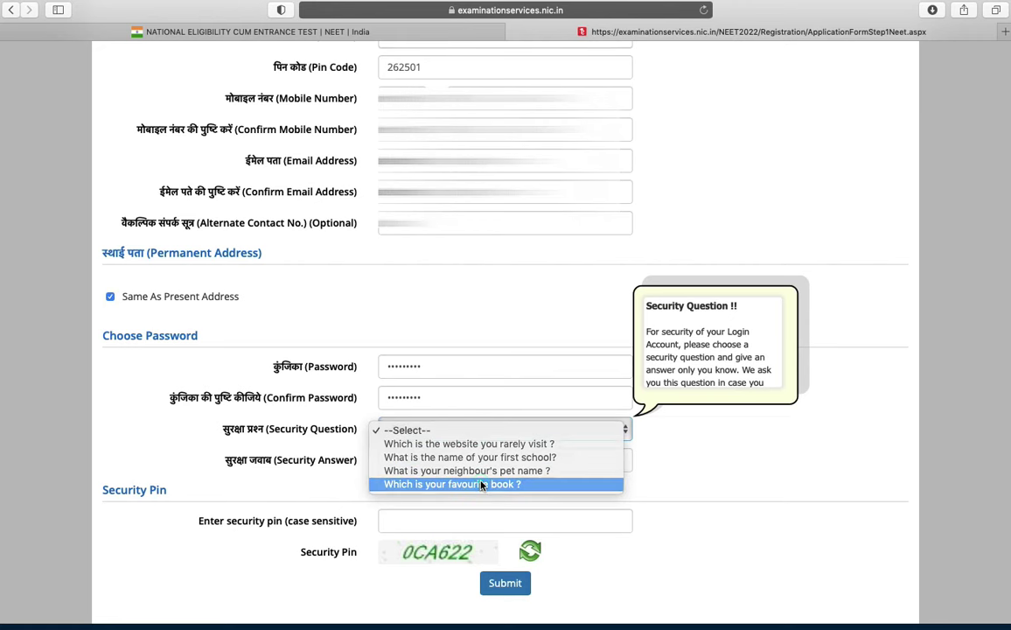
pyautogui.click(479, 483)
pyautogui.click(457, 462)
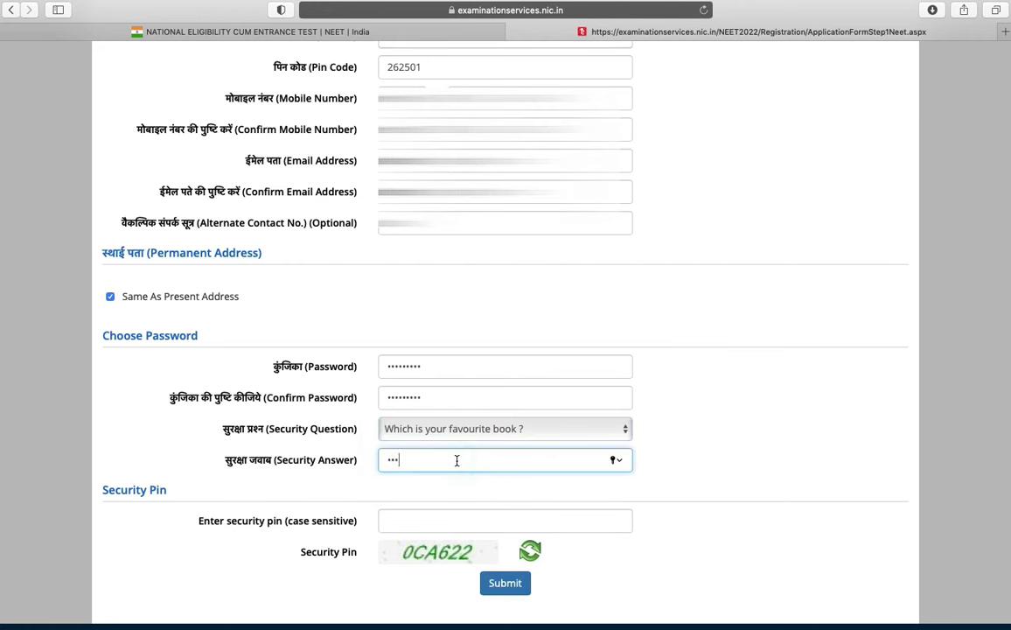
# Enter the security pin and submit the registration for review
pyautogui.click(480, 520)
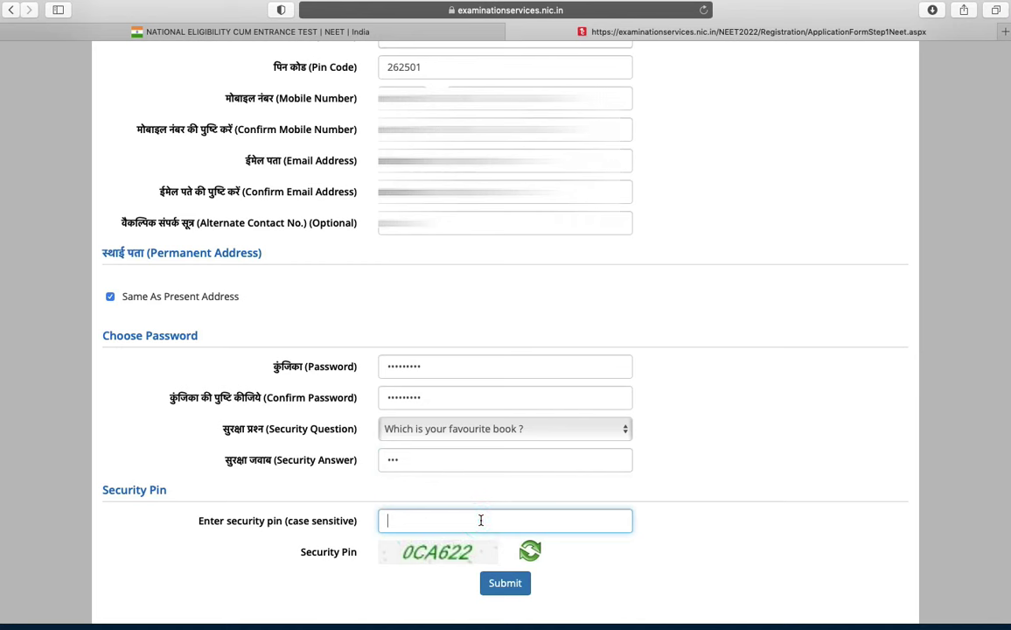
pyautogui.write('0CA')
pyautogui.write('622')
pyautogui.click(506, 584)
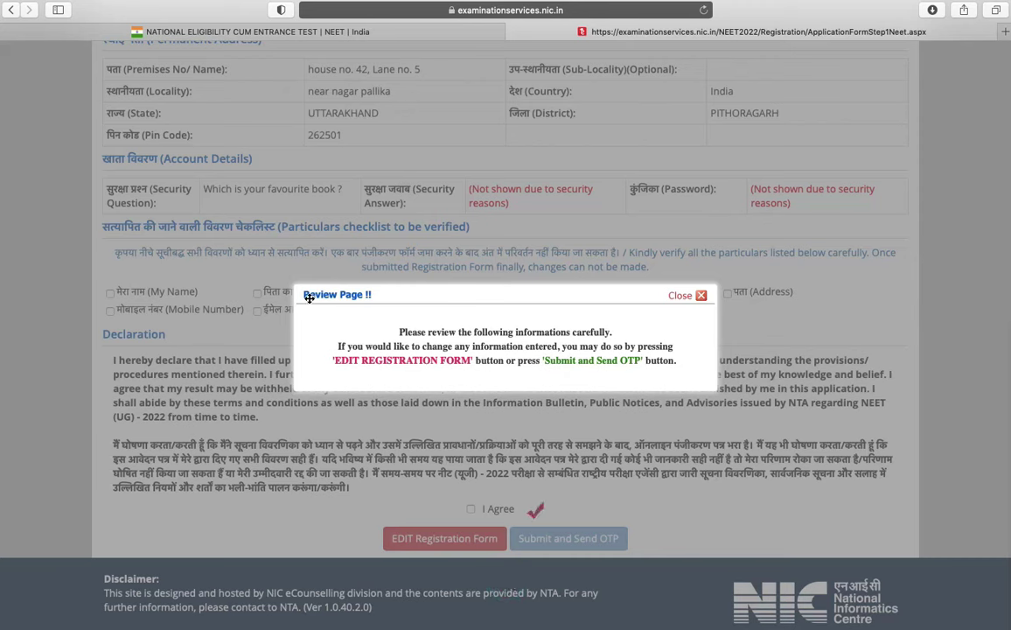
# Tick all verification items: name, parents' names, birth date, gender, address, mobile and e-mail
pyautogui.moveTo(399, 333); pyautogui.dragTo(413, 332)
pyautogui.moveTo(554, 376); pyautogui.dragTo(657, 384)
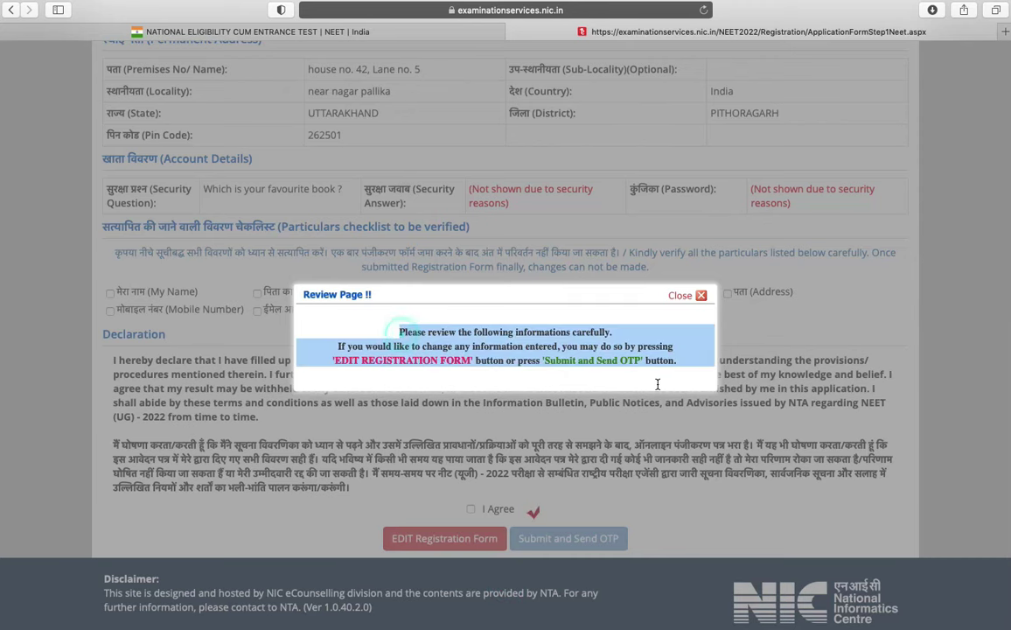
pyautogui.click(657, 381)
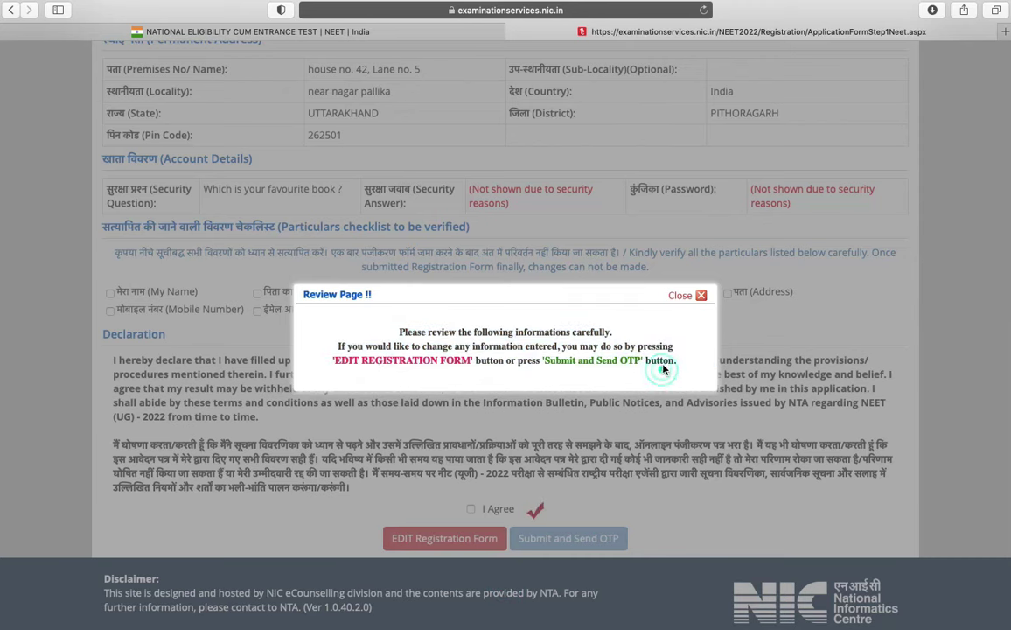
pyautogui.click(700, 297)
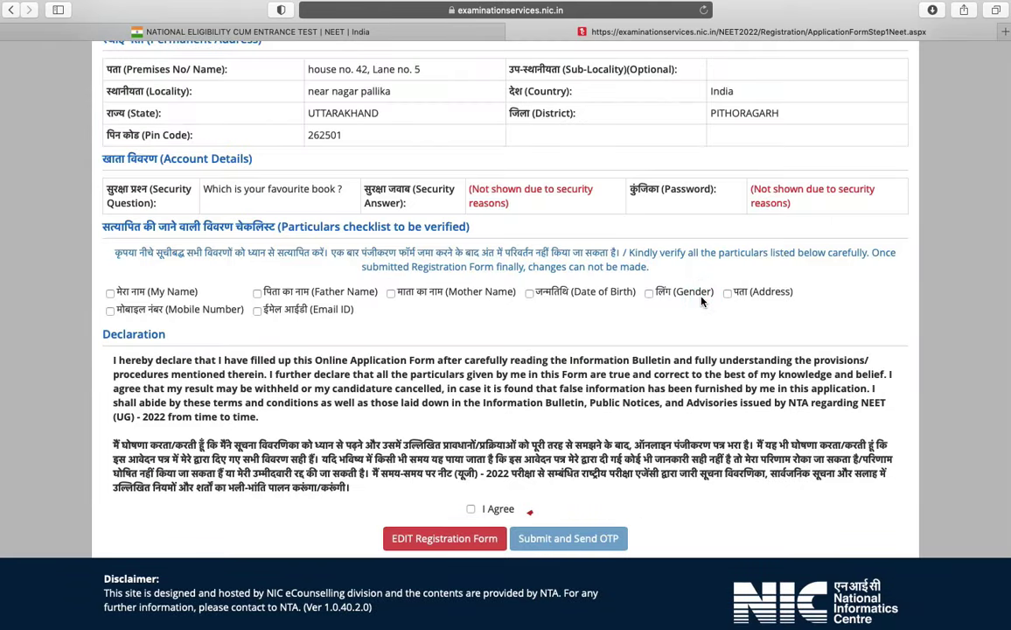
pyautogui.click(111, 295)
pyautogui.click(257, 293)
pyautogui.click(393, 296)
pyautogui.click(530, 294)
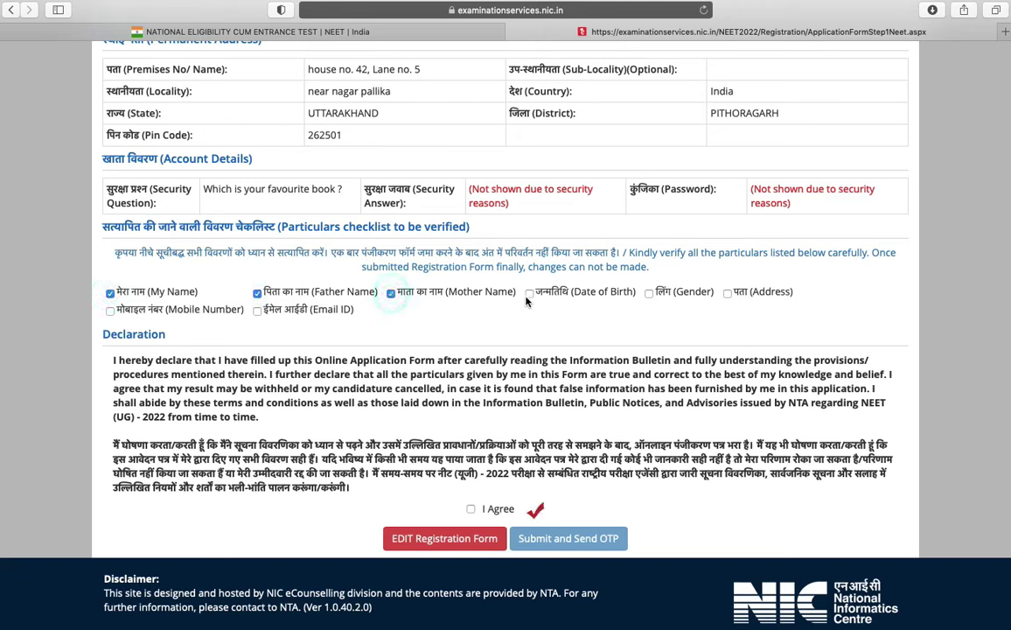
pyautogui.click(652, 294)
pyautogui.click(727, 295)
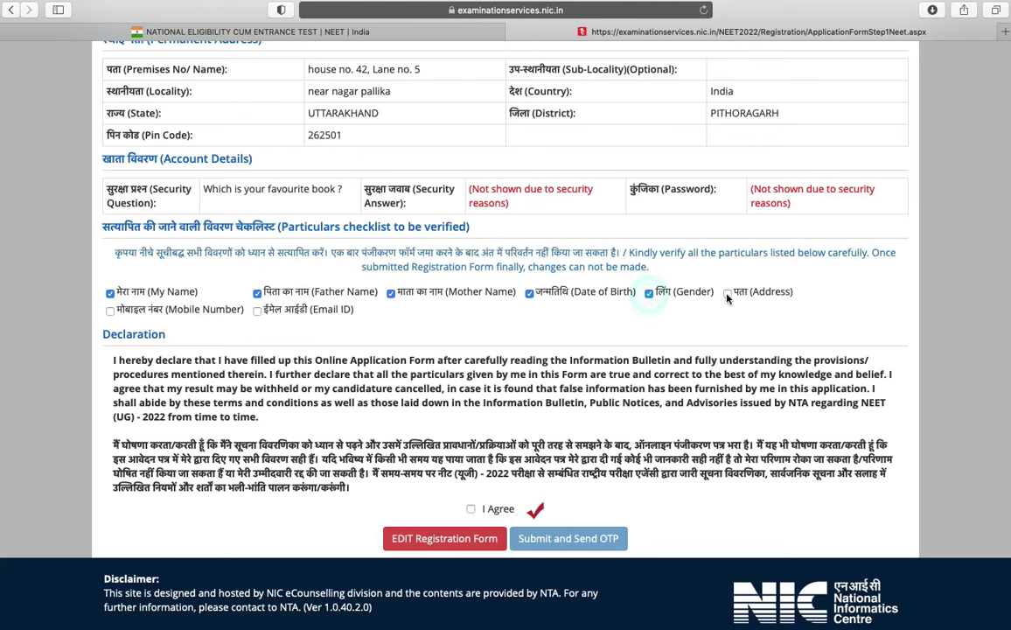
pyautogui.click(111, 310)
pyautogui.click(258, 312)
# Agree to the declaration, submit the form and confirm sending the OTP
pyautogui.moveTo(104, 334); pyautogui.dragTo(166, 337)
pyautogui.click(162, 352)
pyautogui.moveTo(112, 359)
pyautogui.mouseDown()
pyautogui.moveTo(175, 374)
pyautogui.moveTo(245, 430)
pyautogui.mouseUp()
pyautogui.click(305, 406)
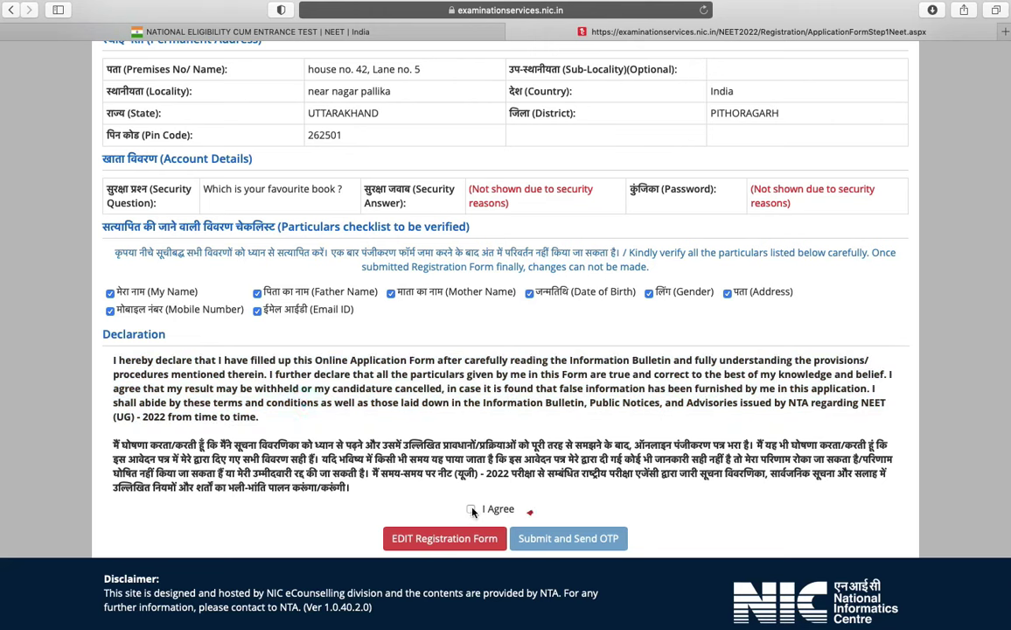
pyautogui.click(471, 508)
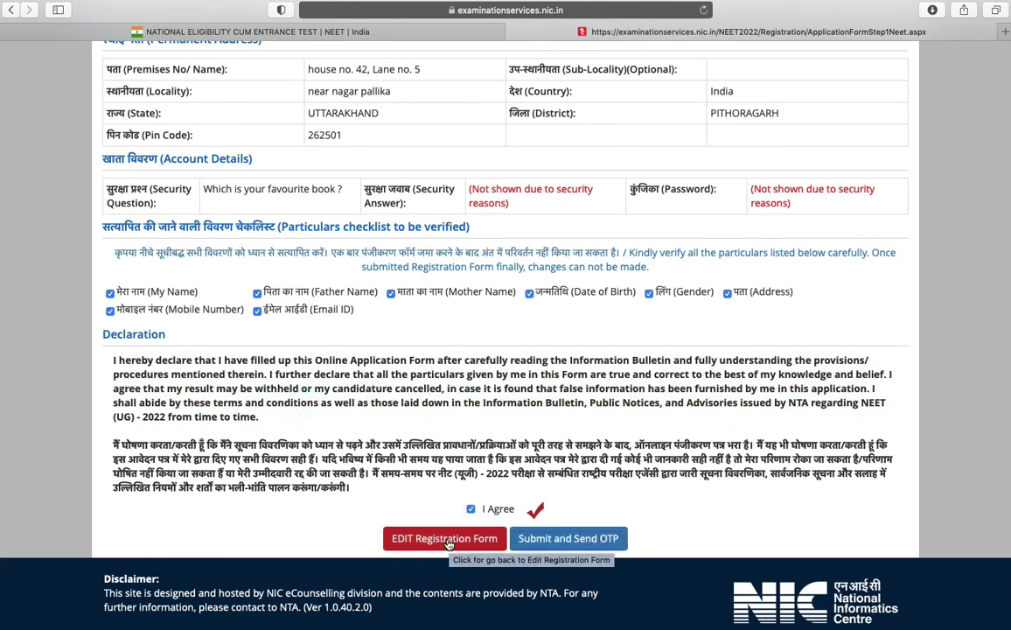
pyautogui.click(569, 540)
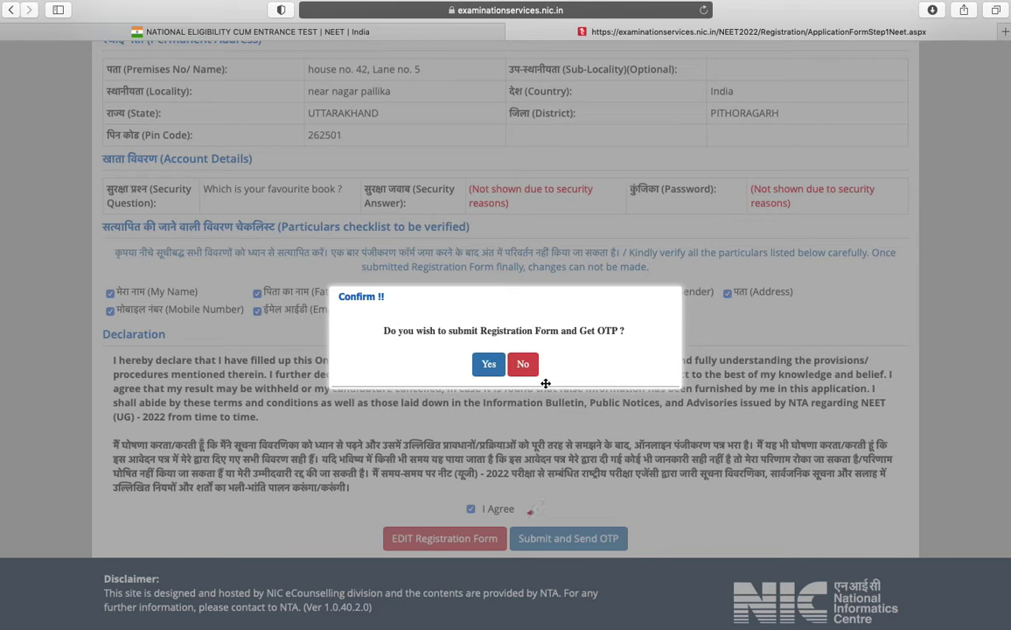
pyautogui.click(488, 365)
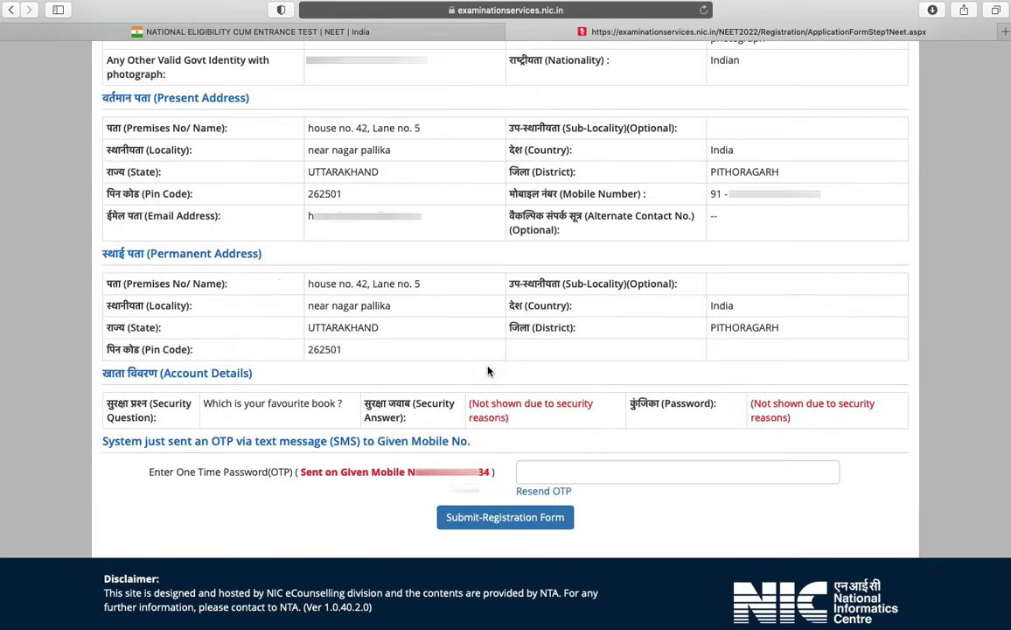
# Enter the SMS OTP and submit the registration form
pyautogui.click(597, 471)
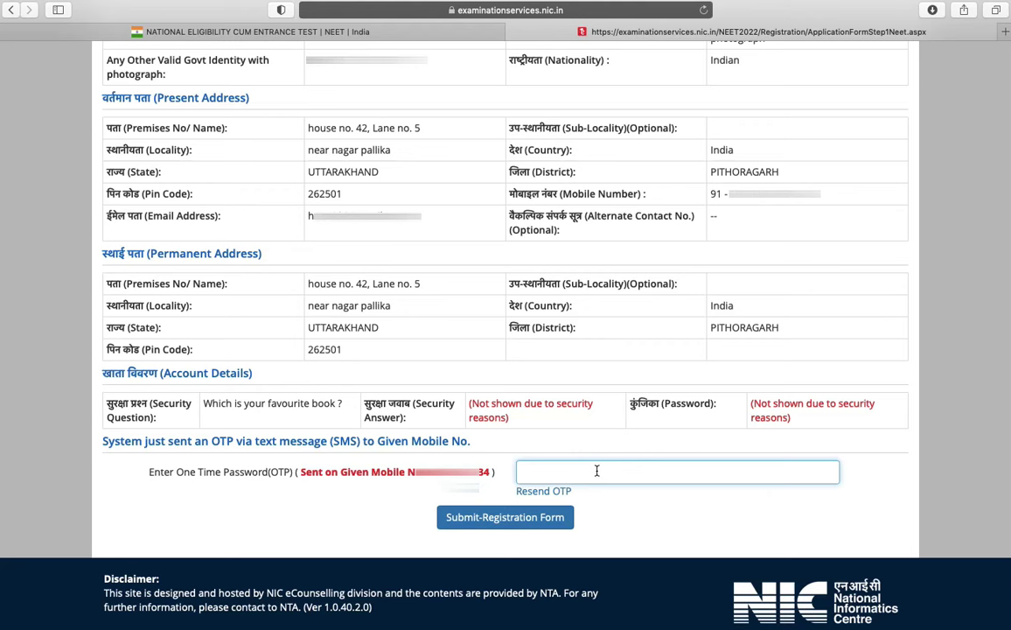
pyautogui.click(516, 519)
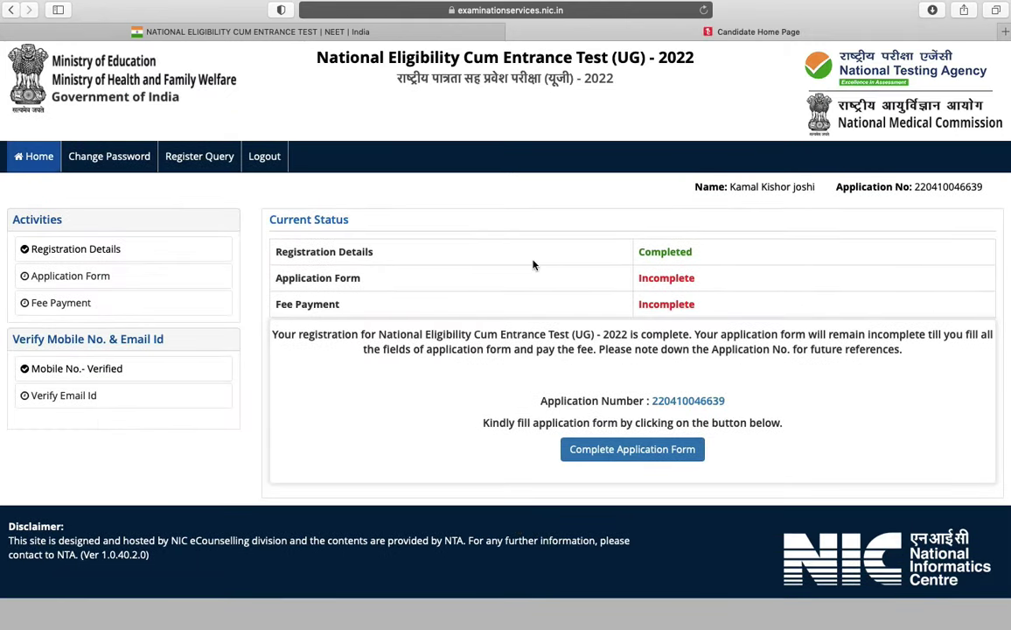
# Check the registration, form and fee statuses and application number, then continue to Complete Application Form
pyautogui.doubleClick(665, 252)
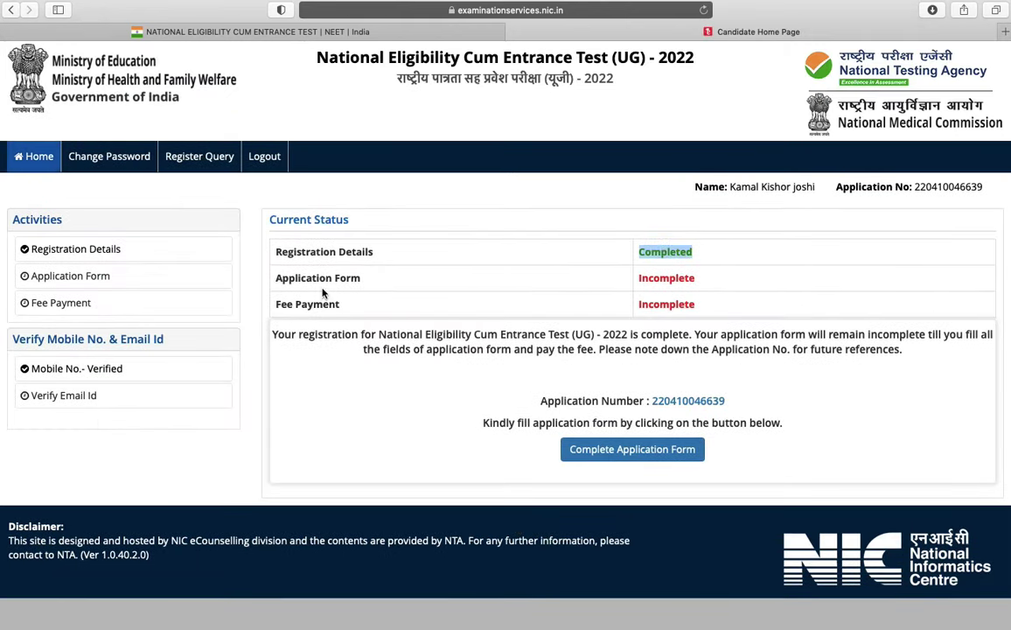
pyautogui.doubleClick(652, 278)
pyautogui.doubleClick(652, 305)
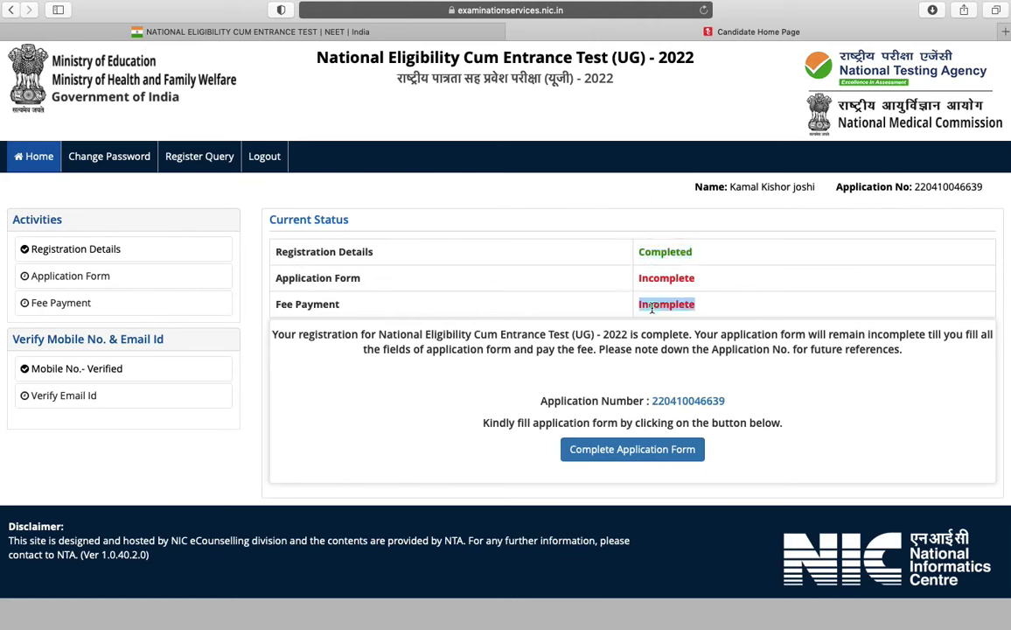
pyautogui.doubleClick(707, 400)
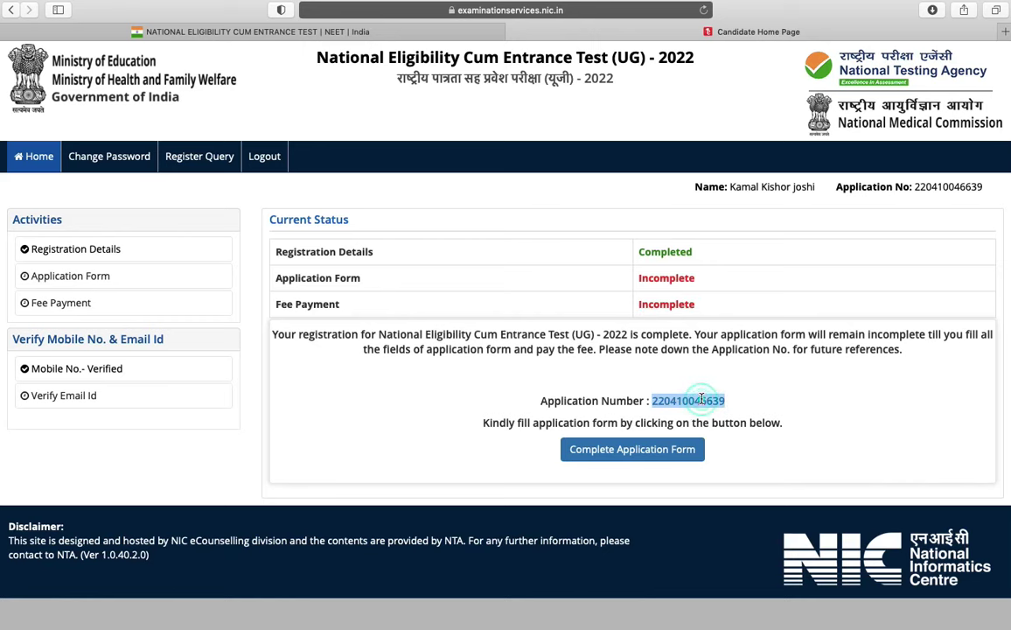
pyautogui.click(613, 450)
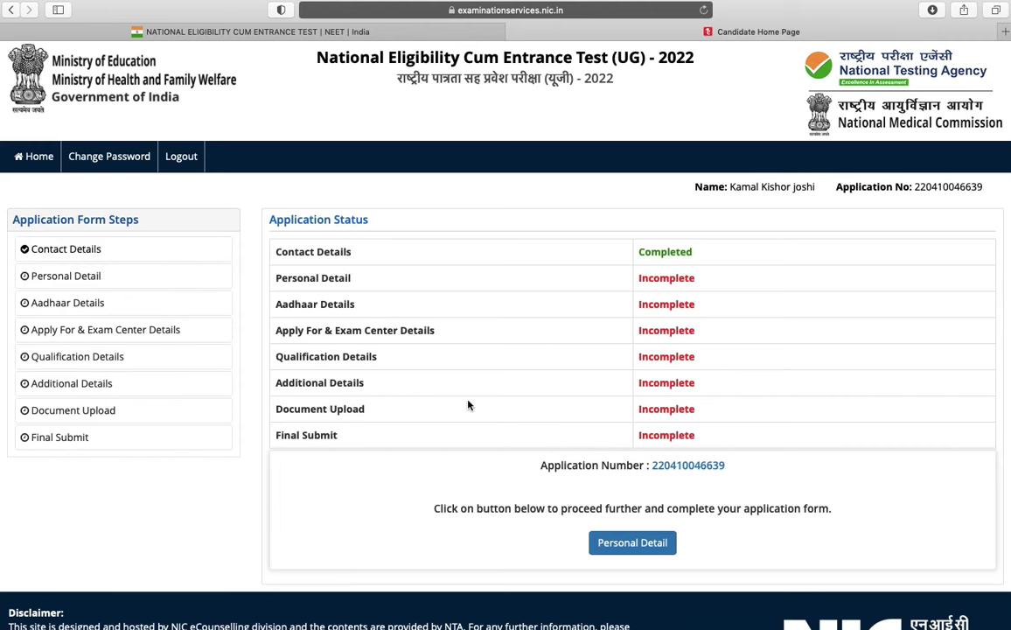
# In Personal Detail, set 12th state UTTARAKHAND, category General, and No for disability and diabetes
pyautogui.click(635, 544)
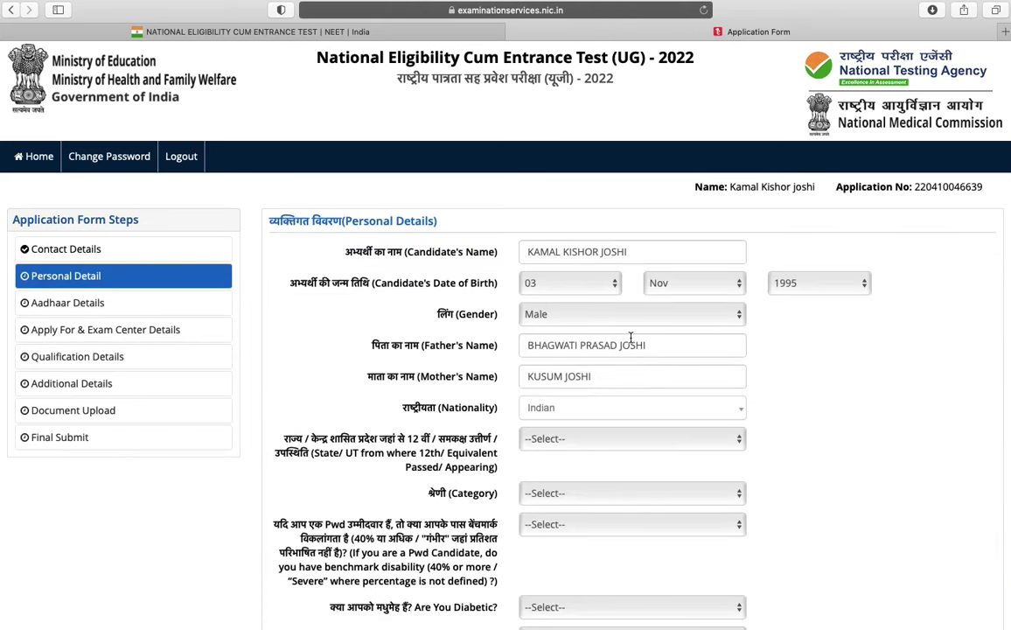
pyautogui.click(614, 440)
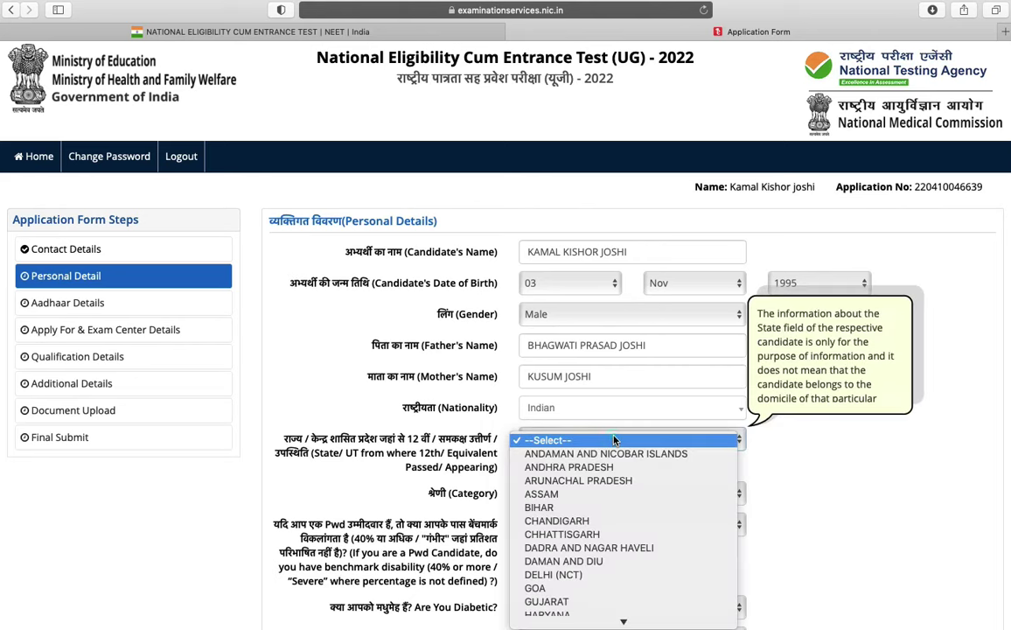
pyautogui.press('Down')
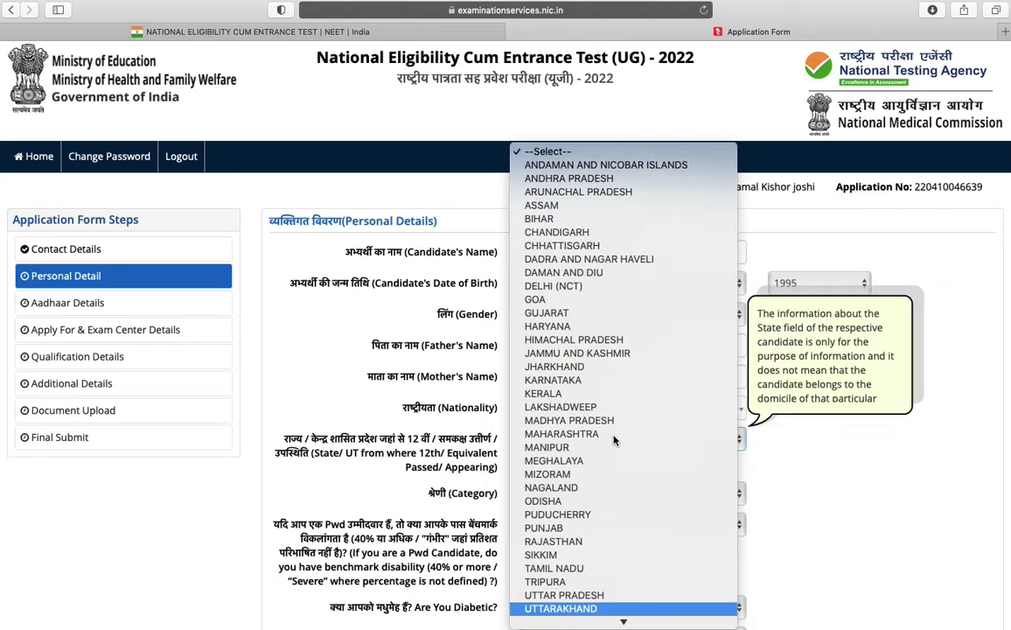
pyautogui.press('Return')
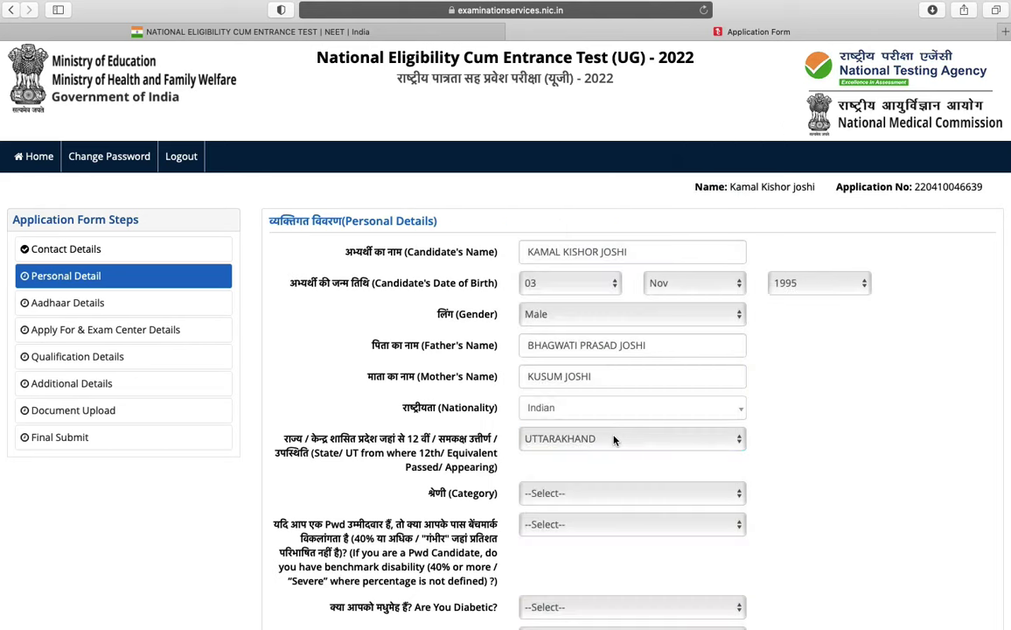
pyautogui.click(601, 498)
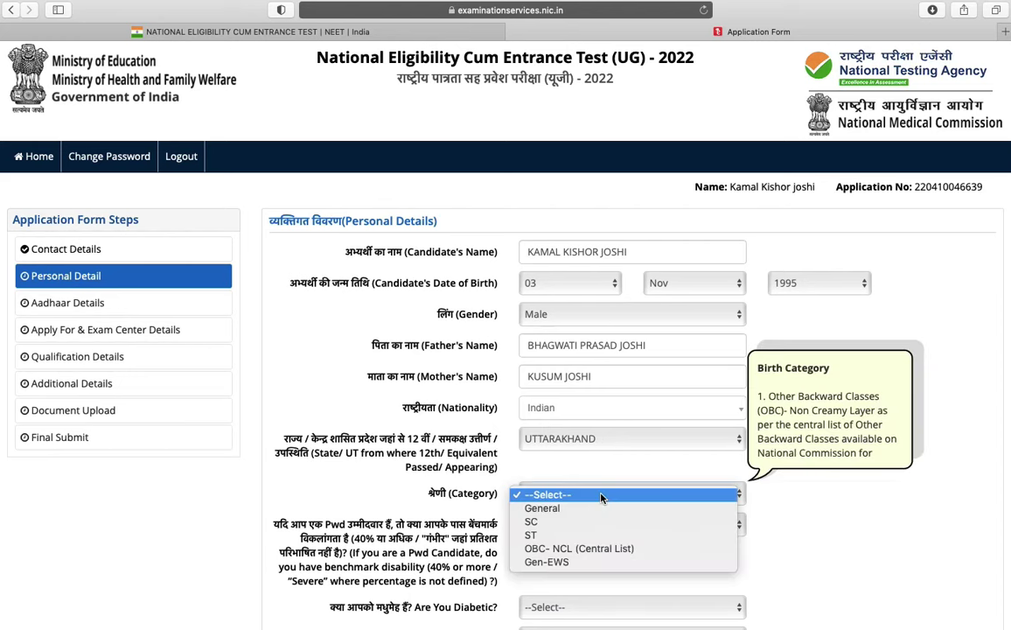
pyautogui.press('Down')
pyautogui.press('Return')
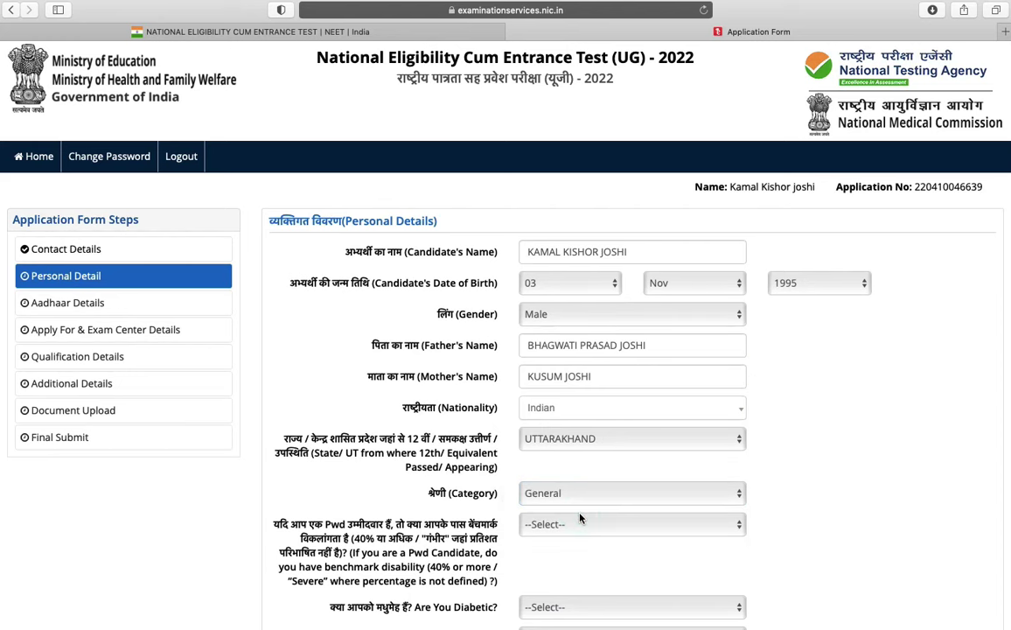
pyautogui.click(576, 527)
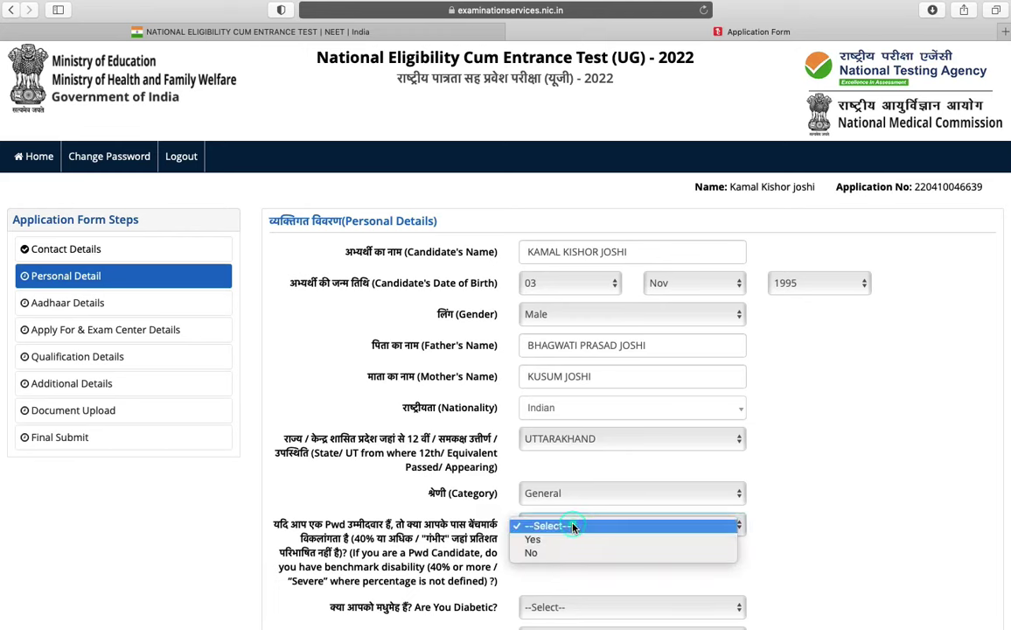
pyautogui.click(556, 553)
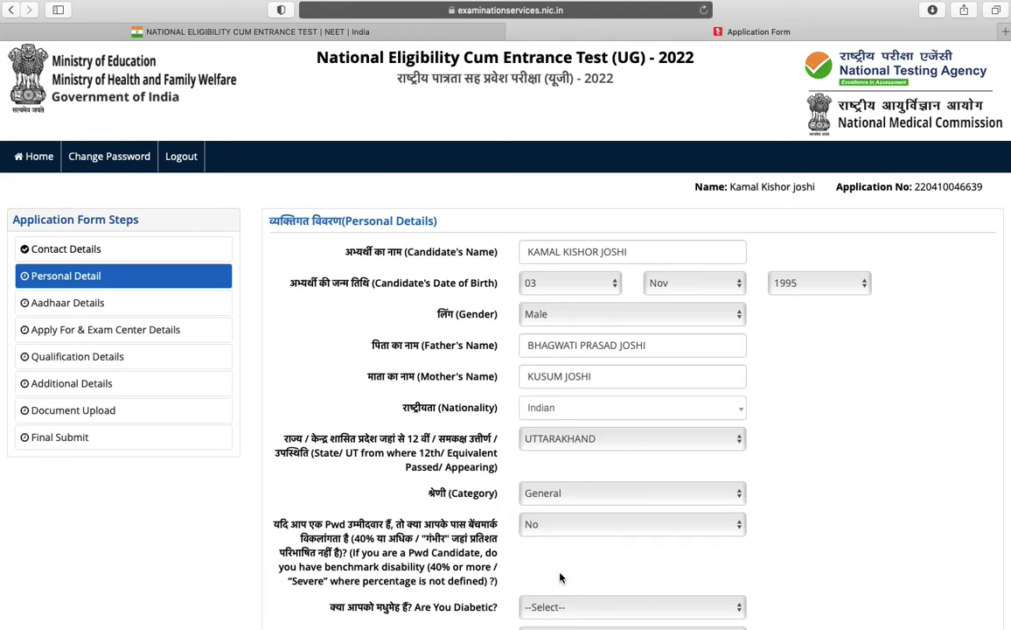
pyautogui.click(569, 606)
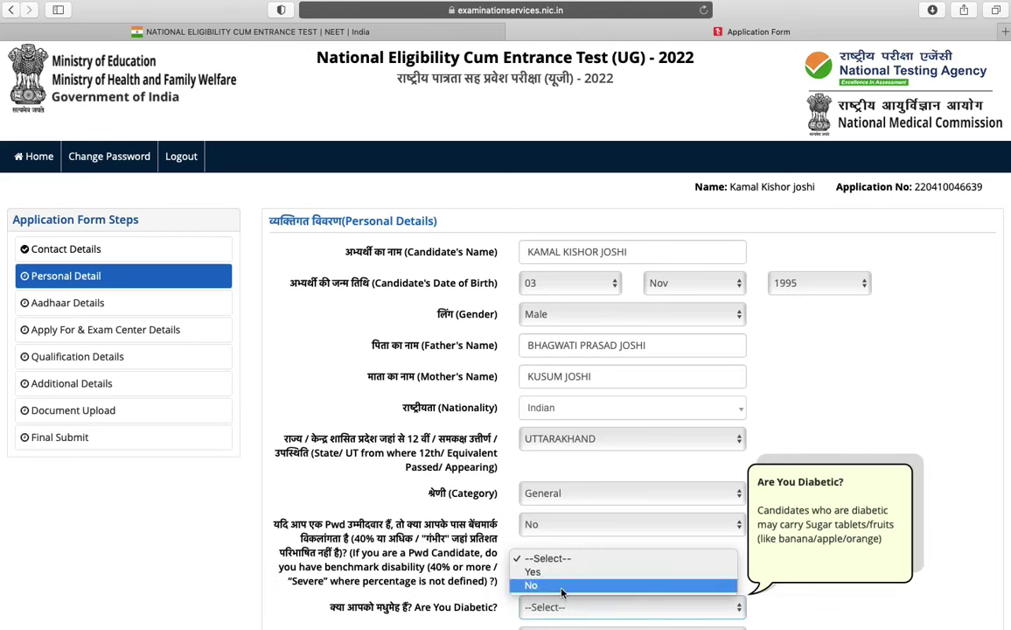
pyautogui.click(562, 589)
pyautogui.scroll(-10, 561, 592)
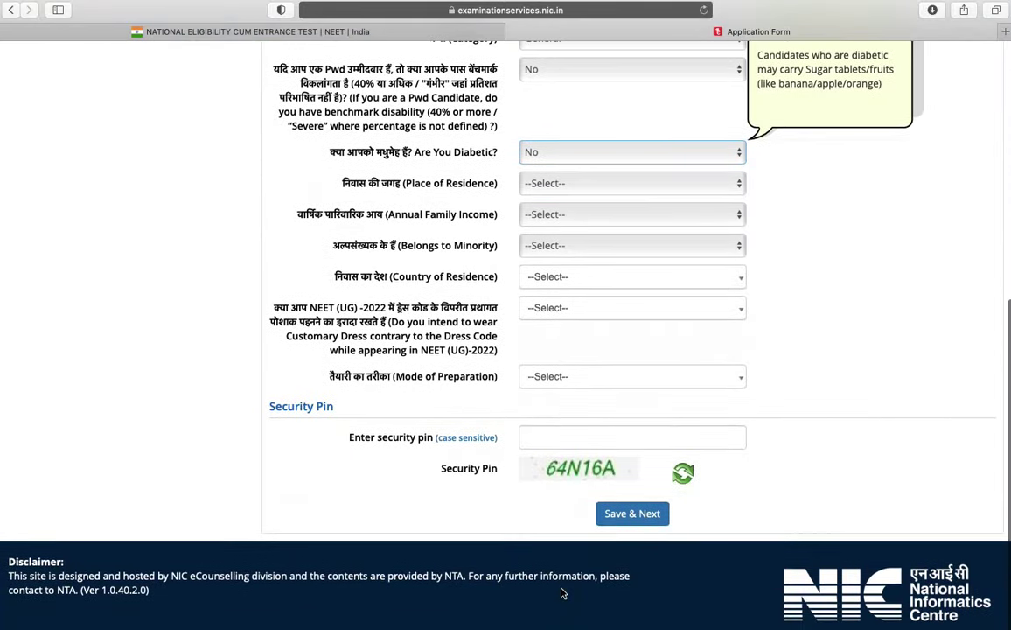
pyautogui.click(577, 186)
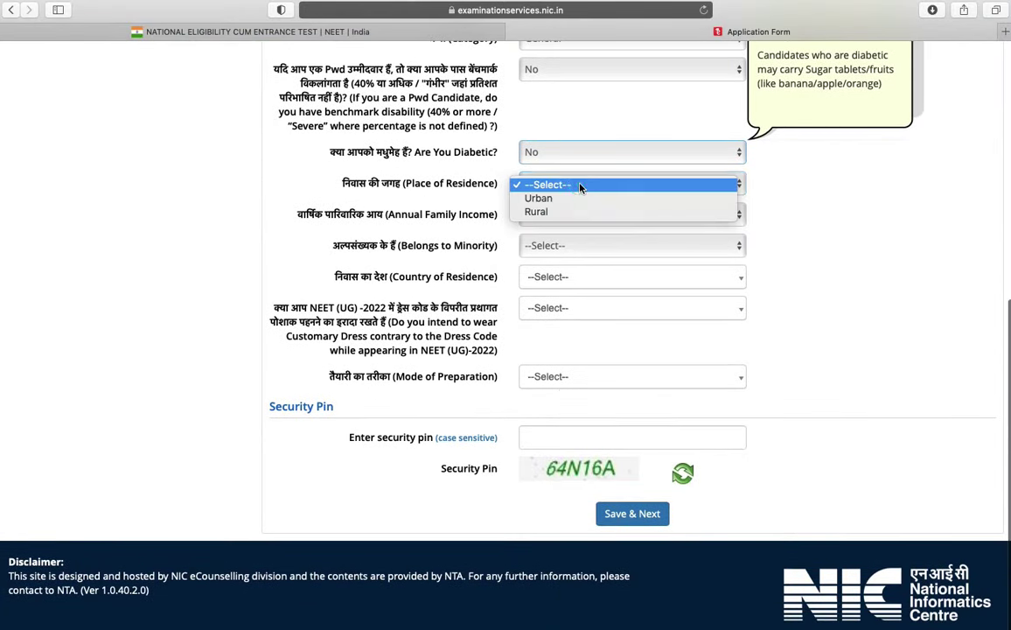
pyautogui.click(576, 199)
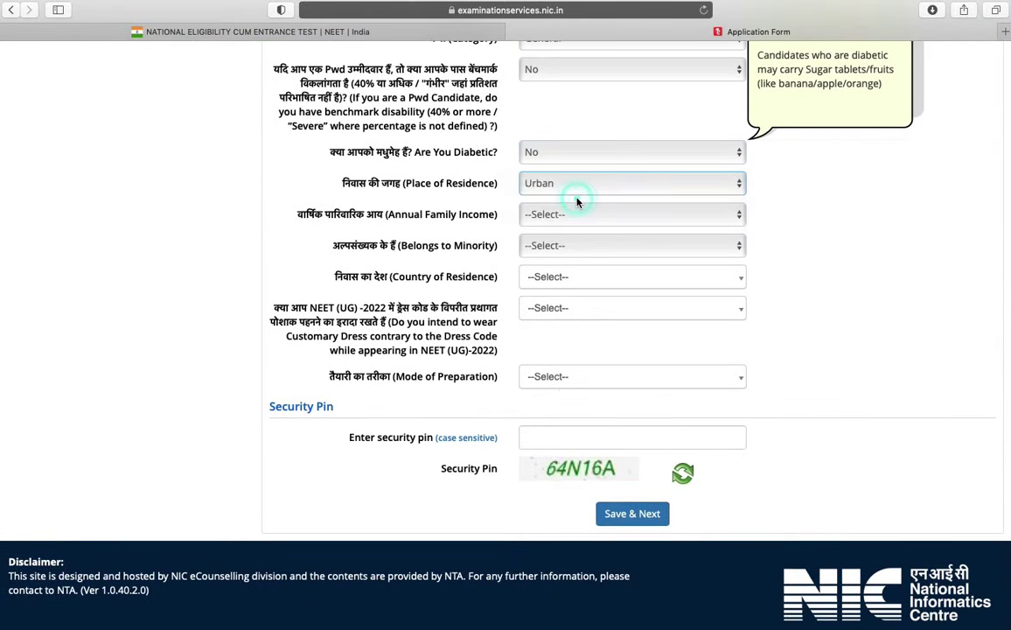
pyautogui.click(566, 218)
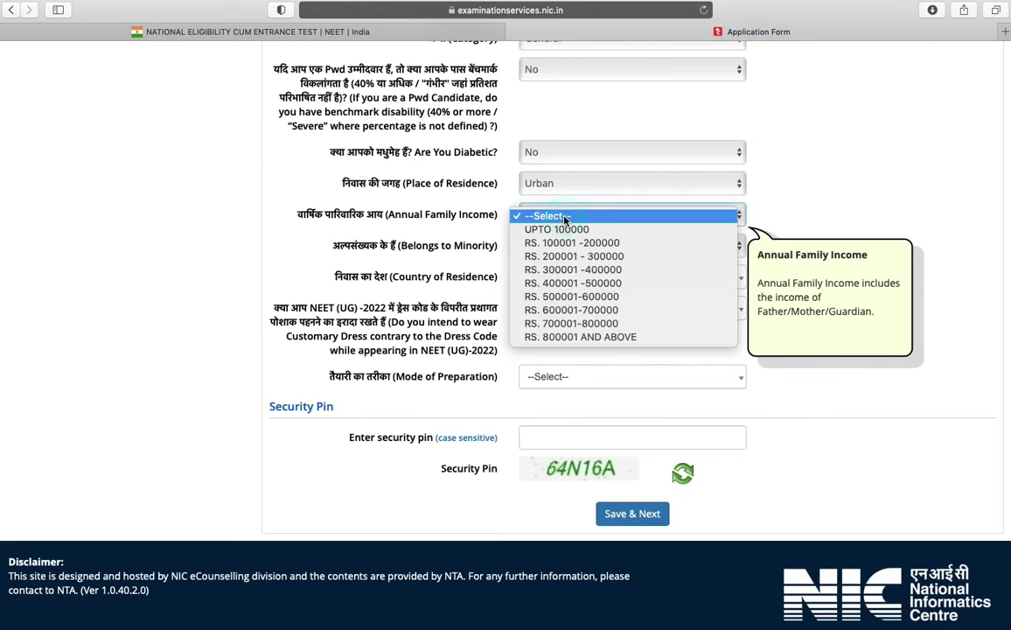
pyautogui.click(575, 283)
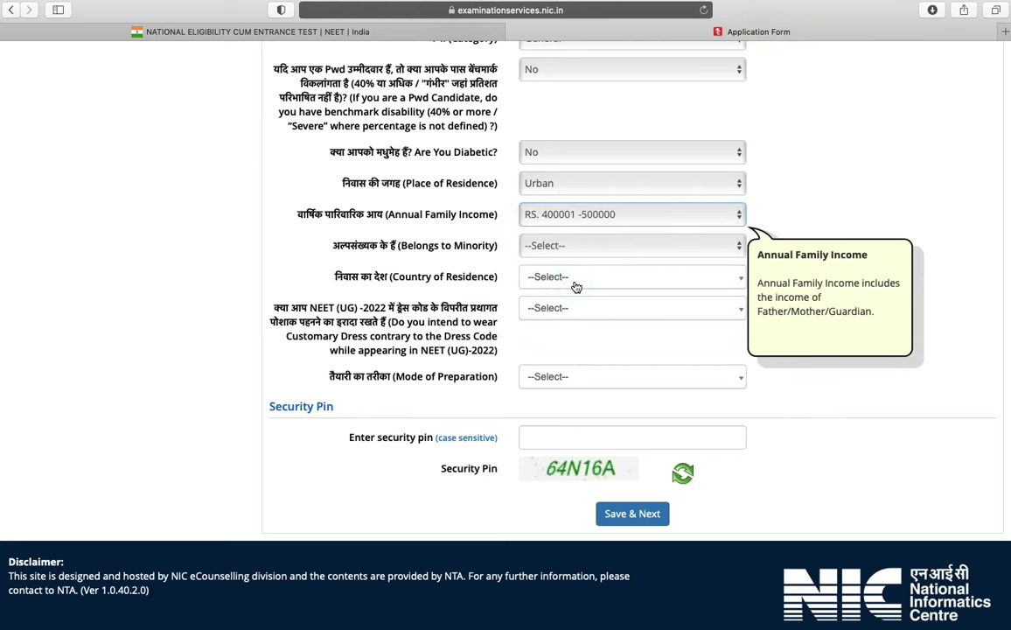
pyautogui.click(574, 248)
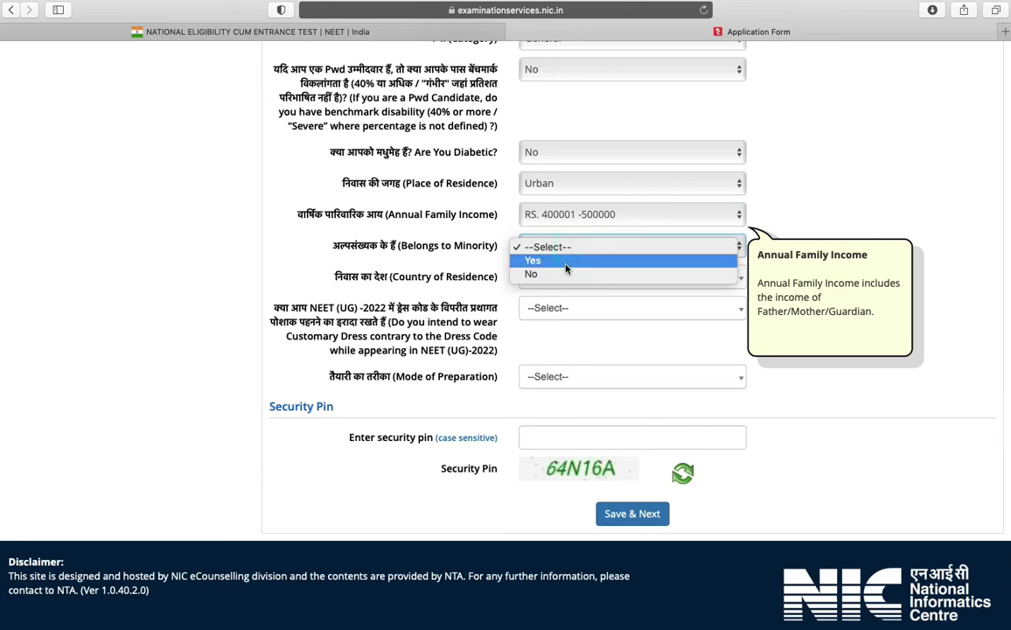
pyautogui.click(564, 274)
pyautogui.scroll(1, 564, 278)
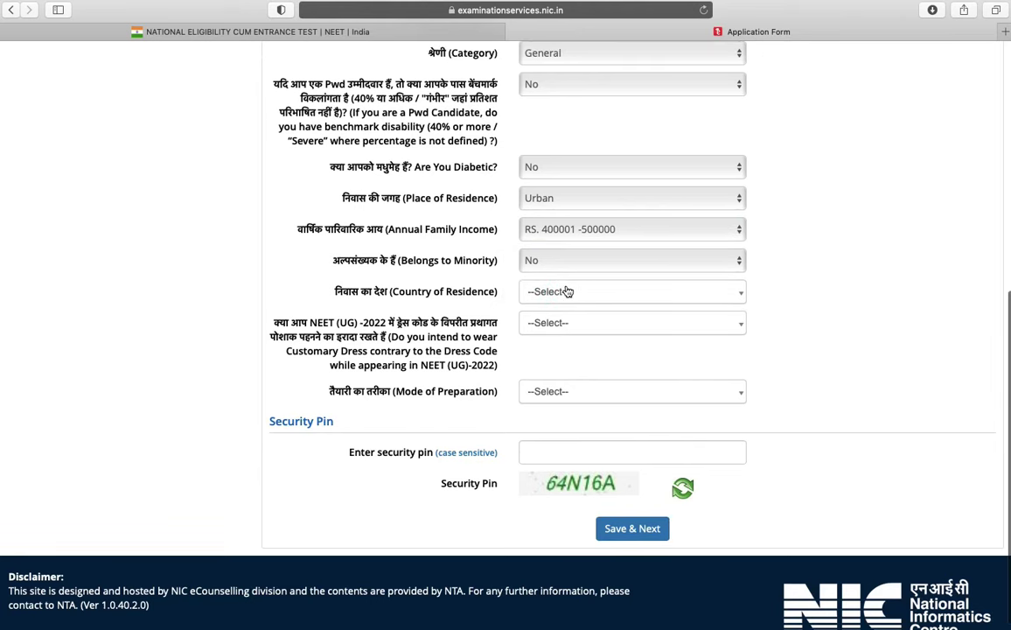
pyautogui.click(567, 292)
pyautogui.click(555, 360)
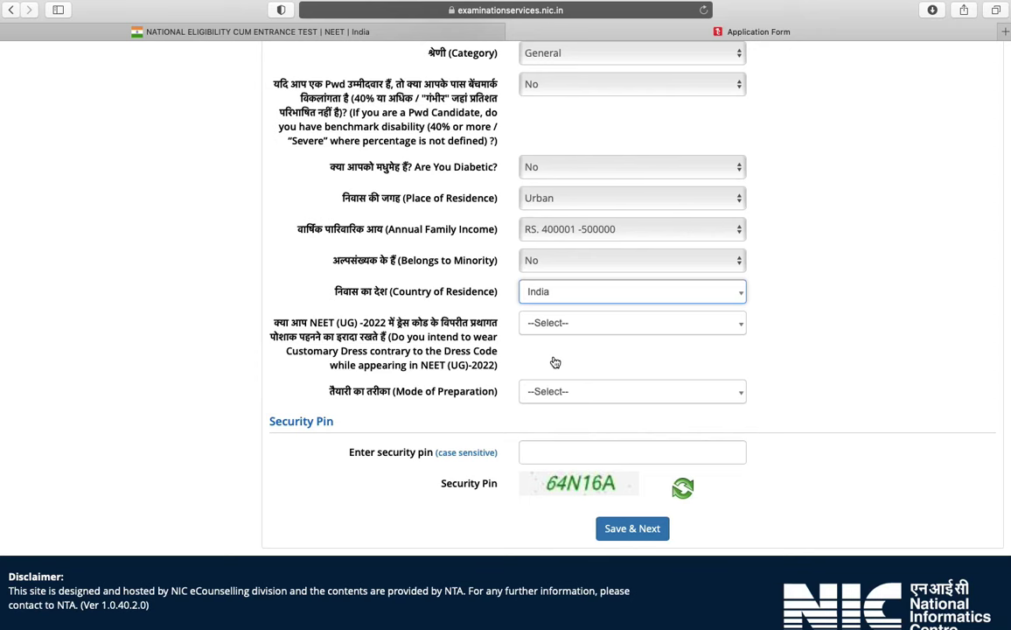
pyautogui.click(573, 323)
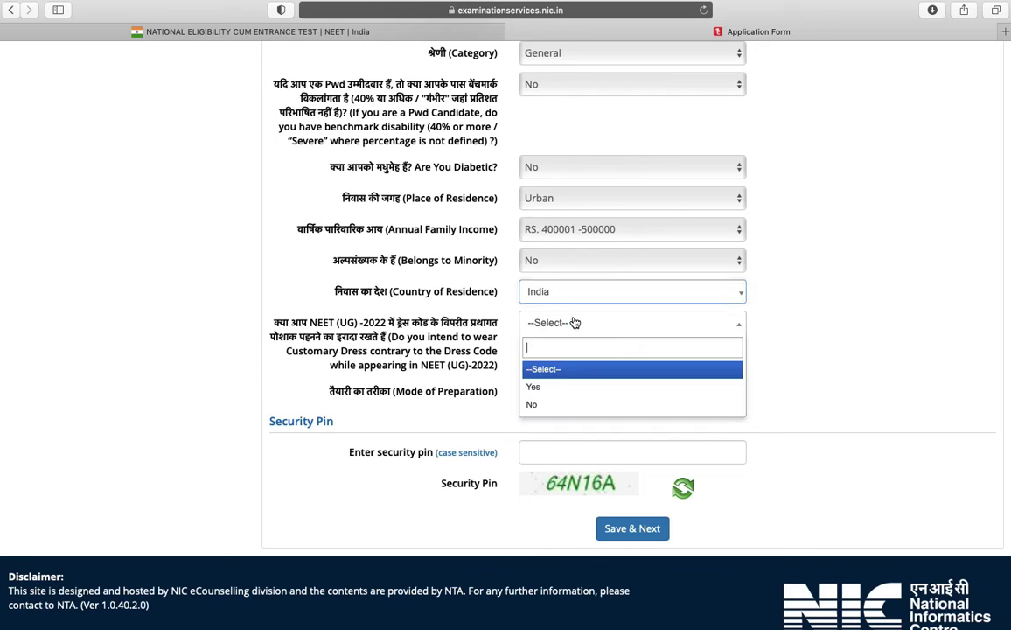
pyautogui.click(545, 405)
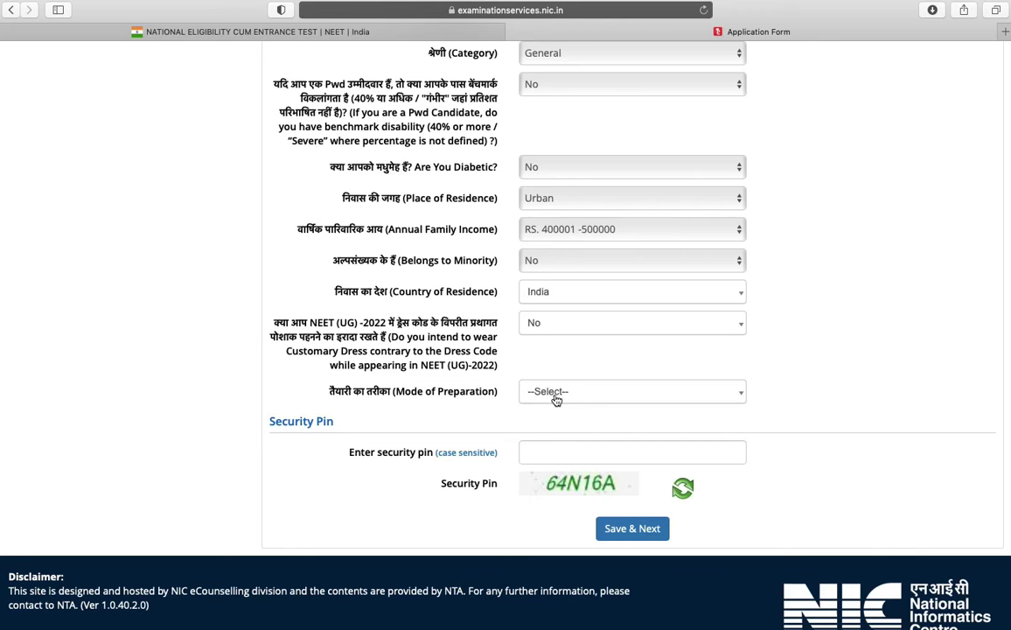
# Choose Self Study as mode of preparation, enter the security pin and Save & Next
pyautogui.click(554, 393)
pyautogui.click(548, 456)
pyautogui.click(556, 455)
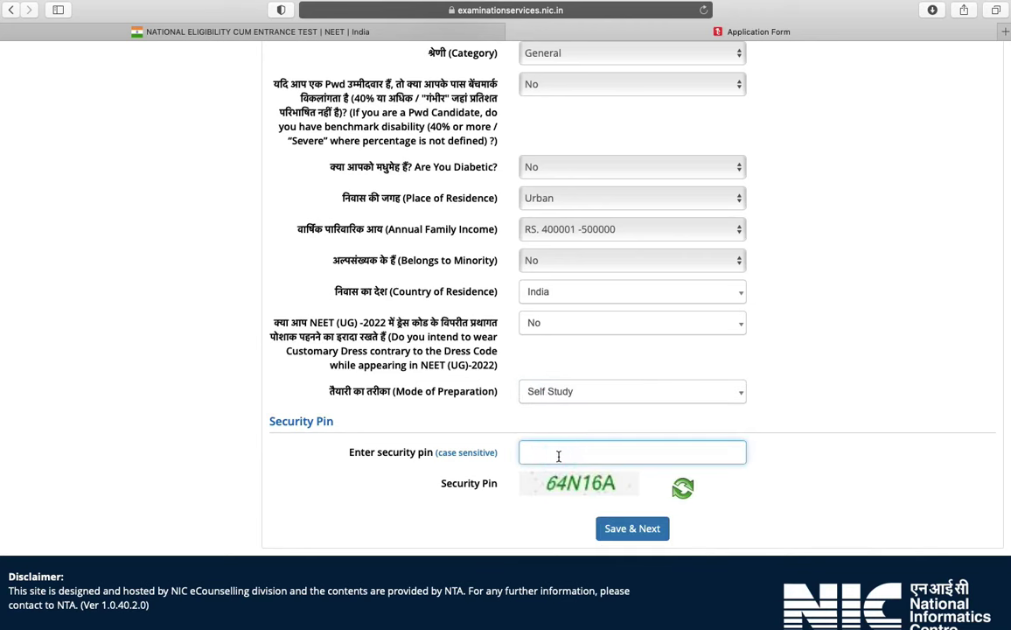
pyautogui.write('64N16A')
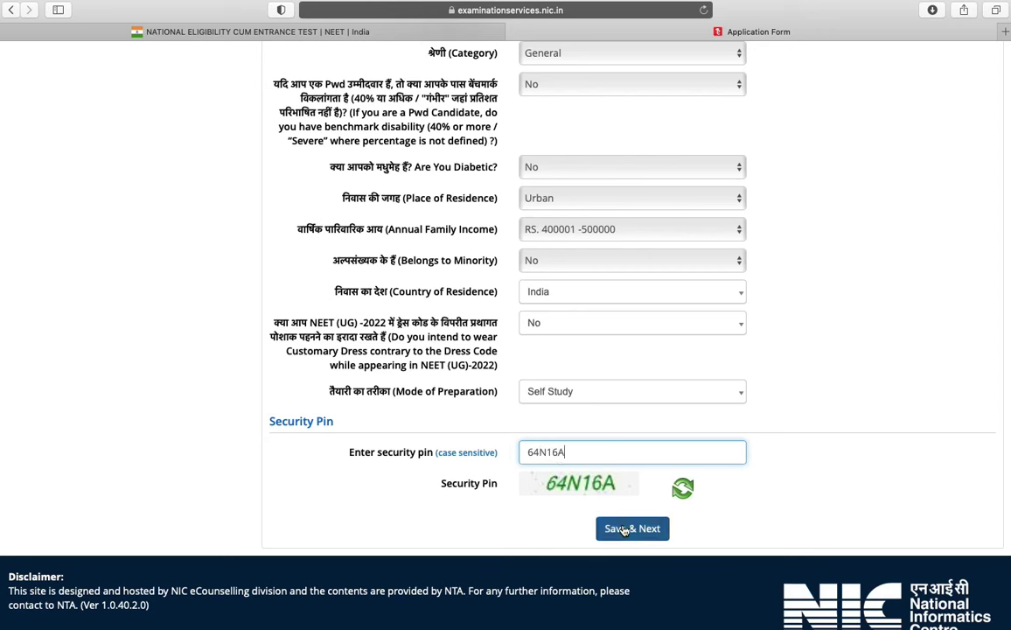
pyautogui.click(624, 530)
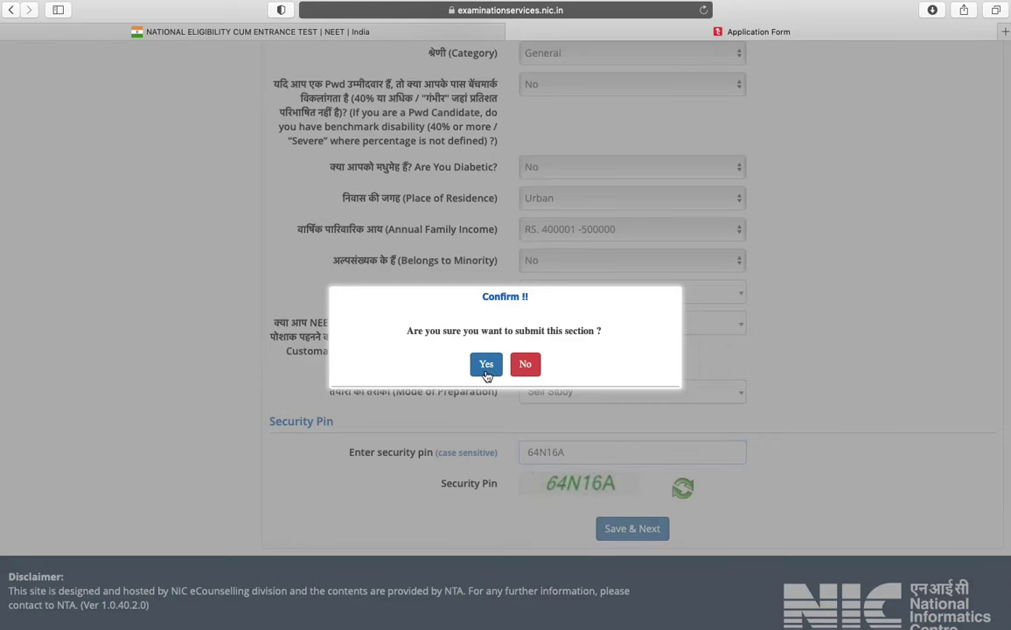
# Confirm the personal details, answer No for an Aadhaar number, and submit the Aadhaar details
pyautogui.click(487, 369)
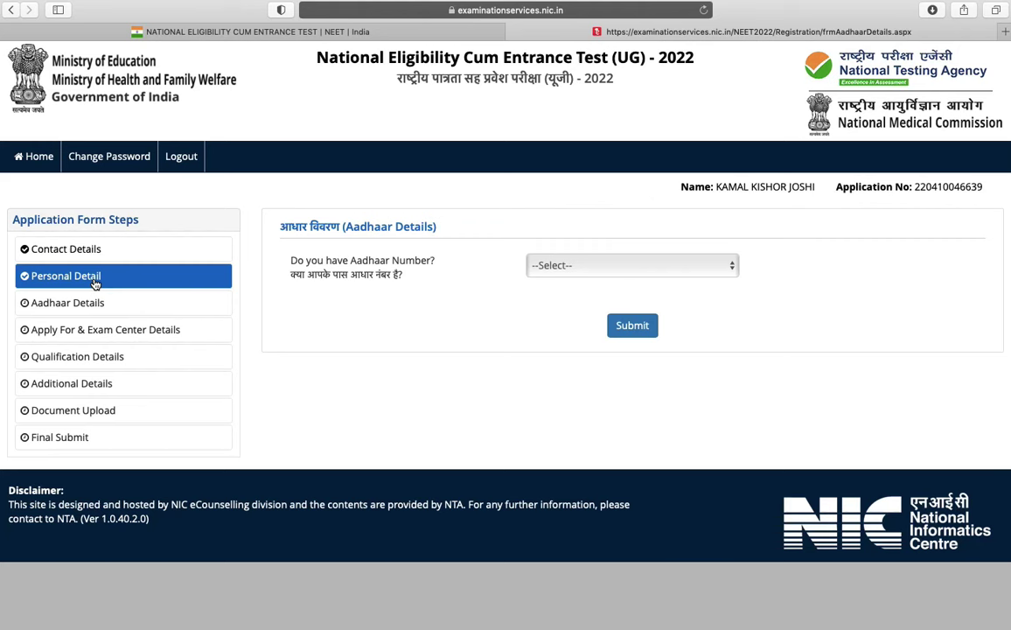
pyautogui.click(588, 269)
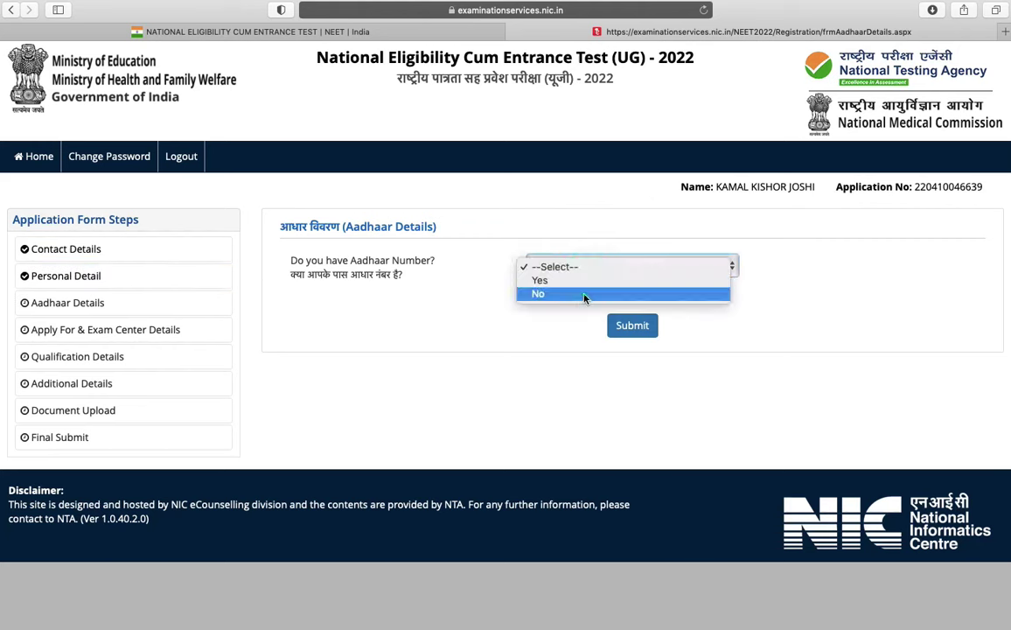
pyautogui.click(585, 295)
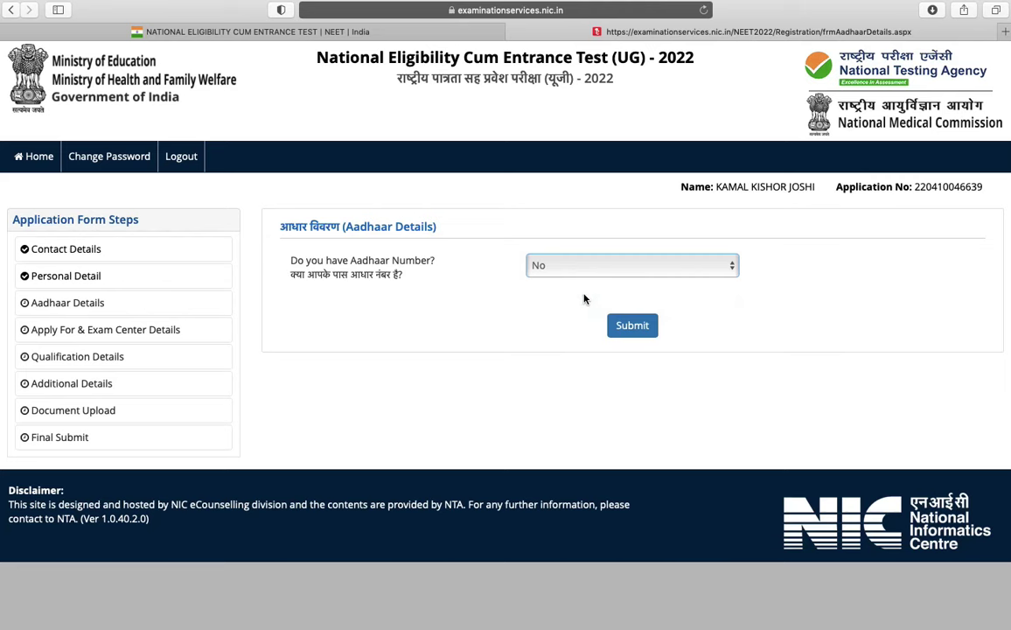
pyautogui.click(632, 325)
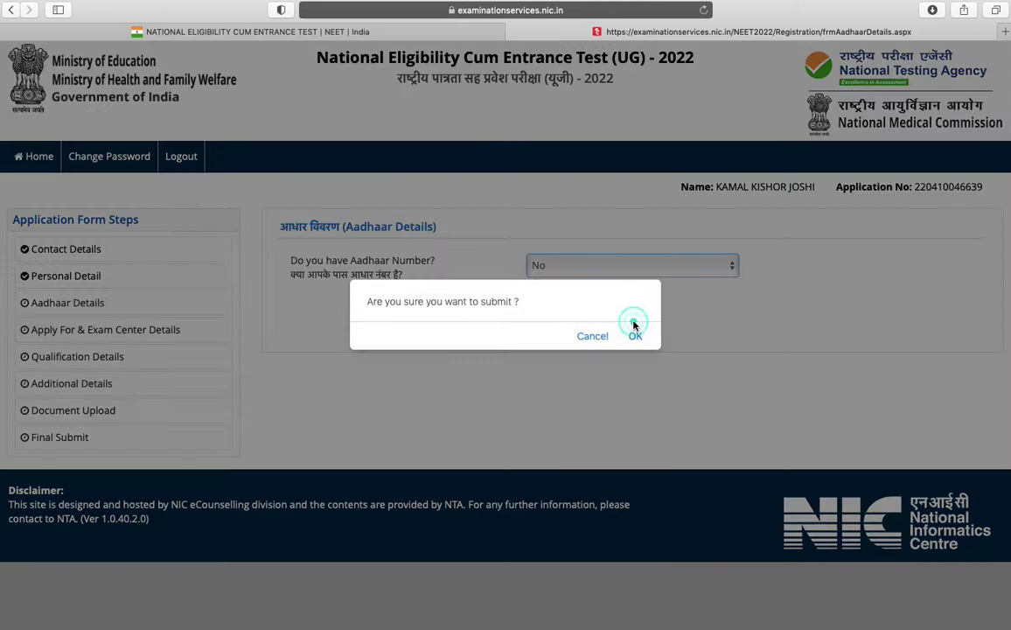
pyautogui.click(637, 336)
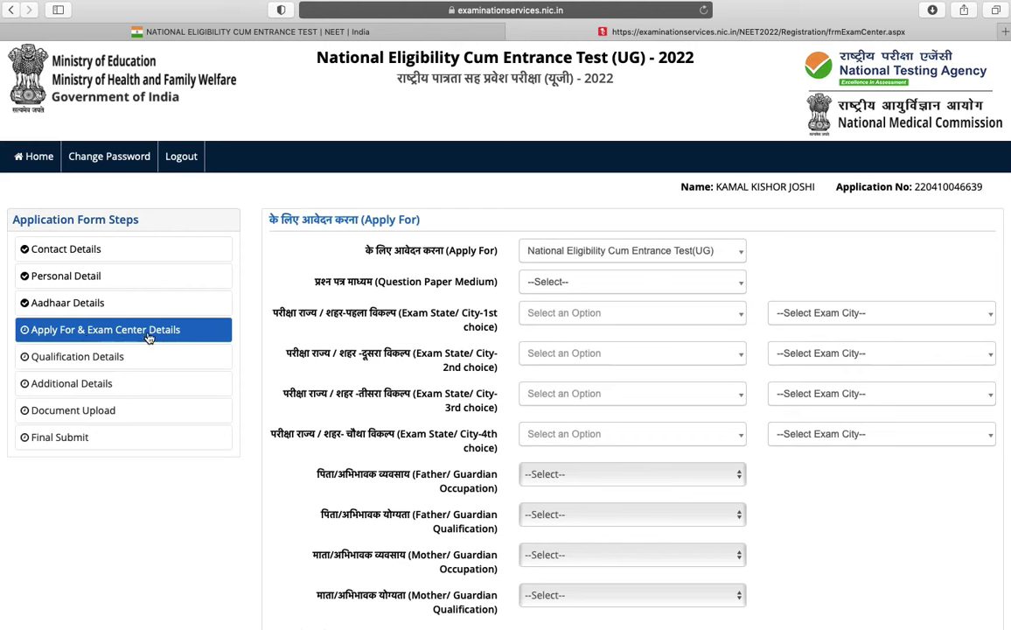
# Choose English as question paper medium and UTTARAKHAND–ALMORA as the first exam city
pyautogui.click(568, 282)
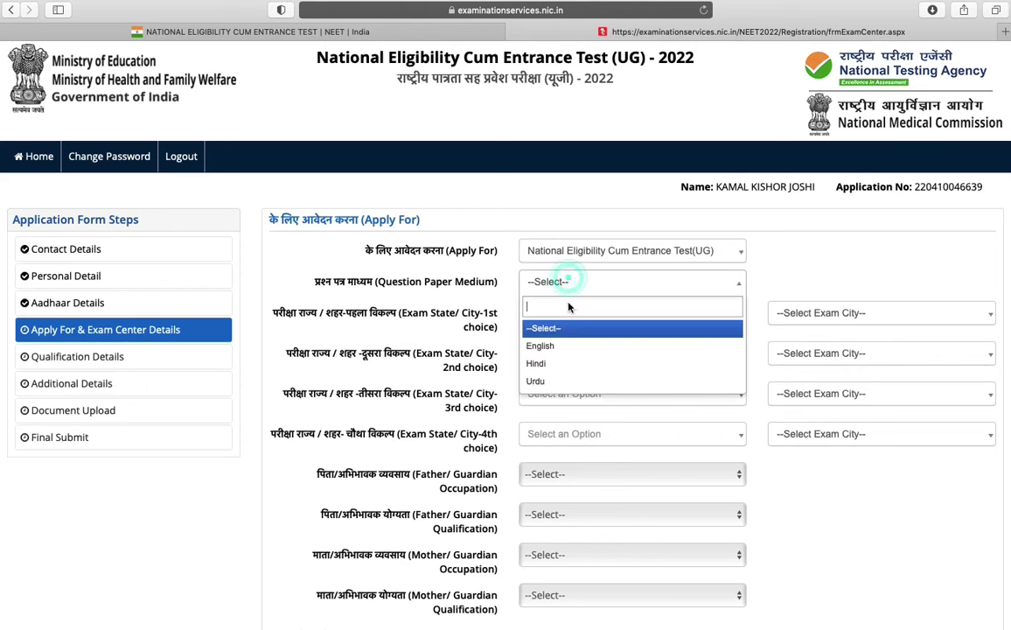
pyautogui.click(564, 350)
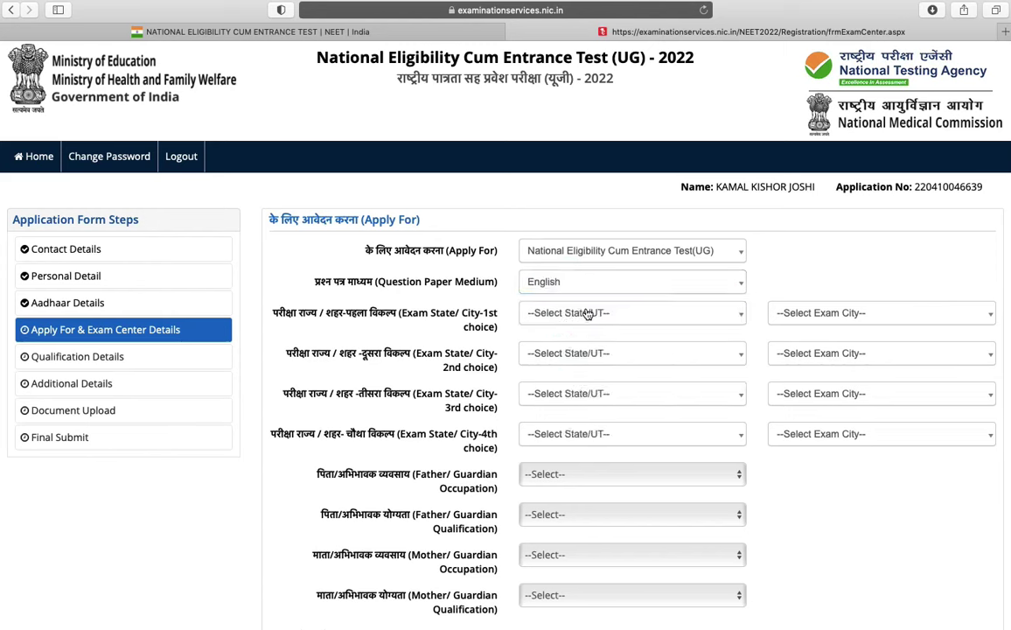
pyautogui.click(587, 314)
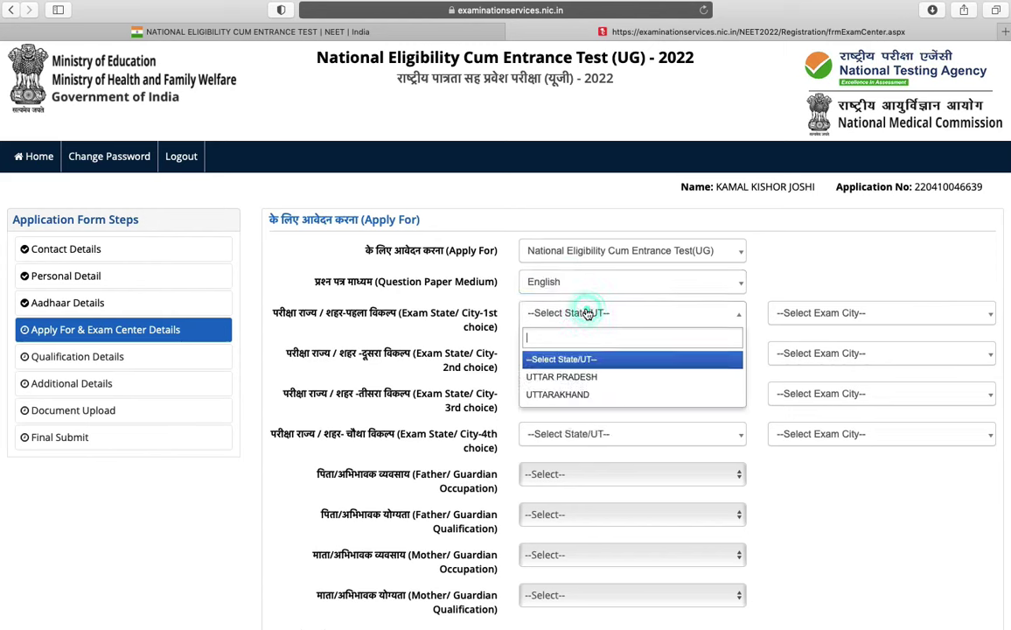
pyautogui.click(578, 394)
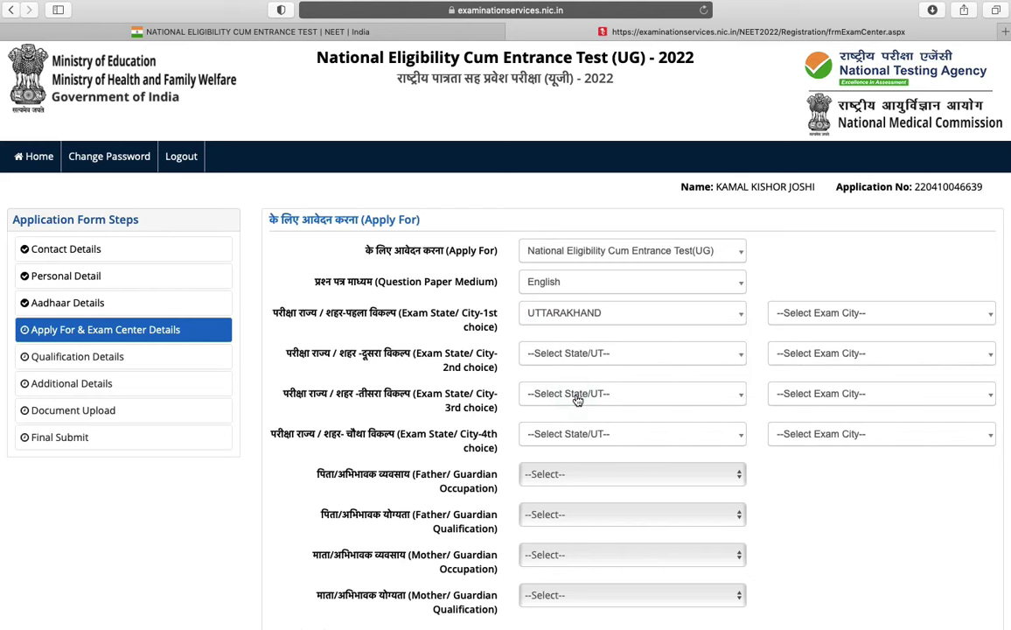
pyautogui.click(785, 315)
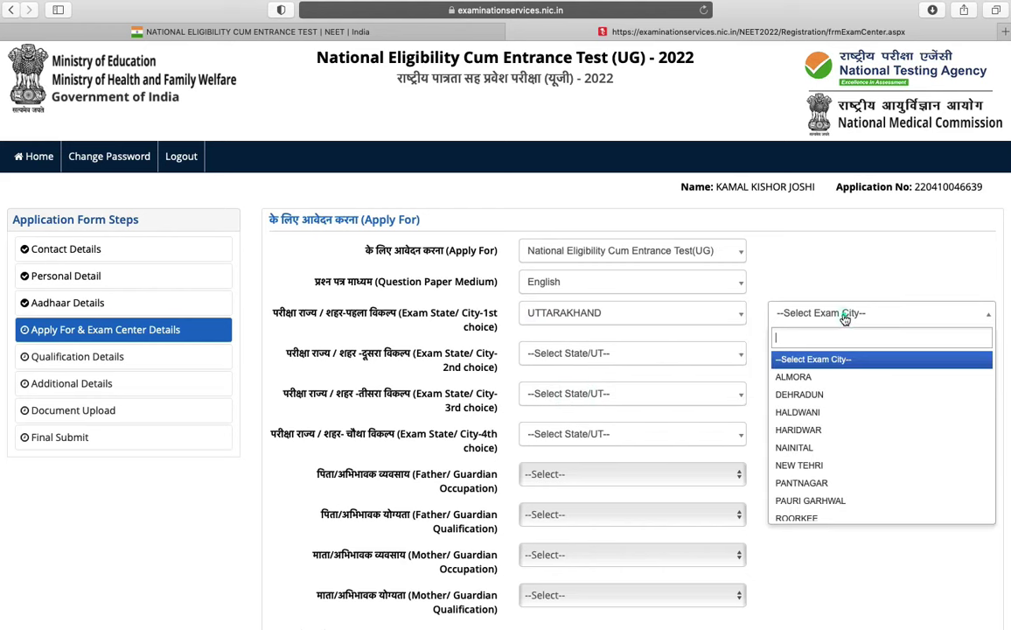
pyautogui.click(796, 377)
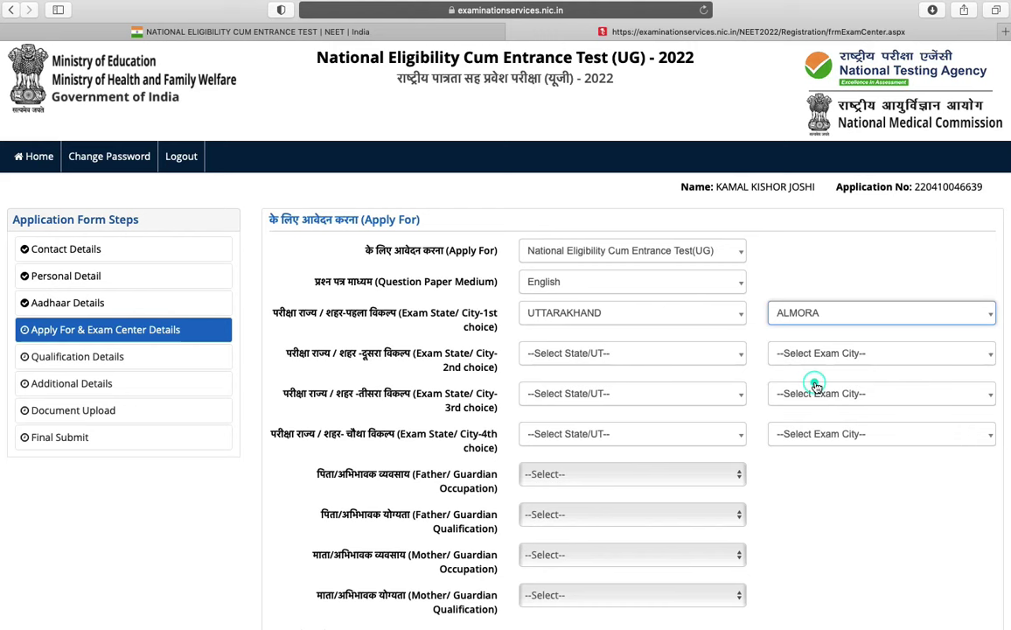
# Set the second and third exam city choices to UTTARAKHAND–DEHRADUN and UTTARAKHAND–HALDWANI
pyautogui.click(666, 351)
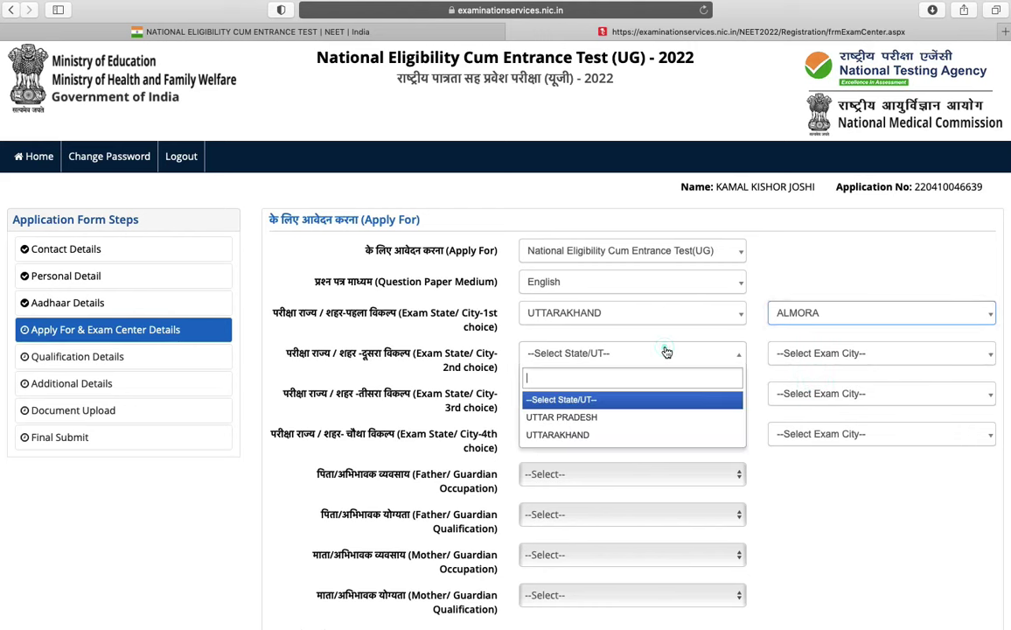
pyautogui.click(606, 435)
pyautogui.click(783, 359)
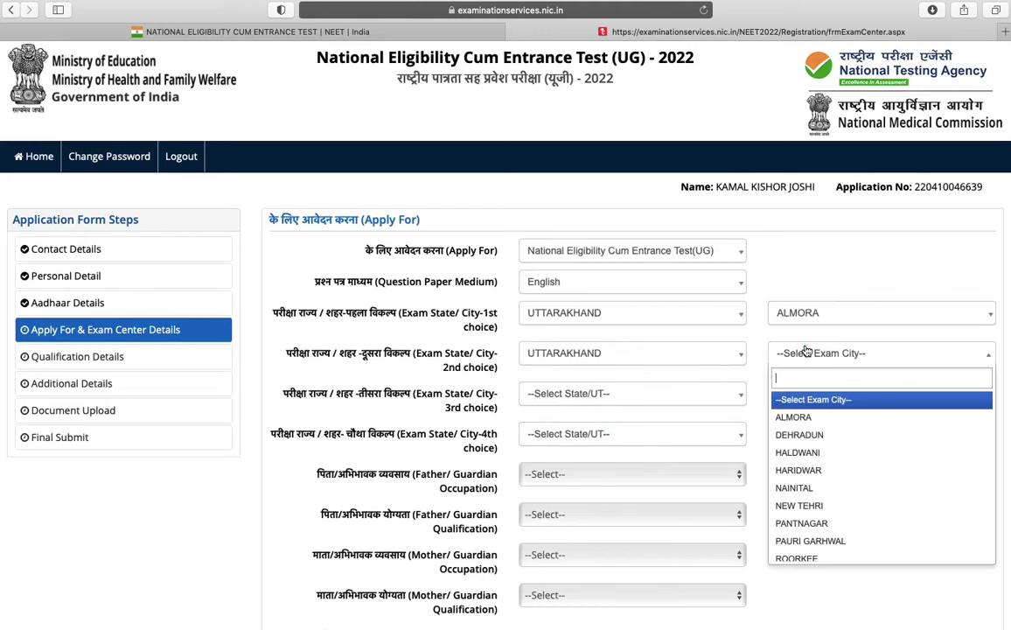
pyautogui.click(812, 435)
pyautogui.click(622, 396)
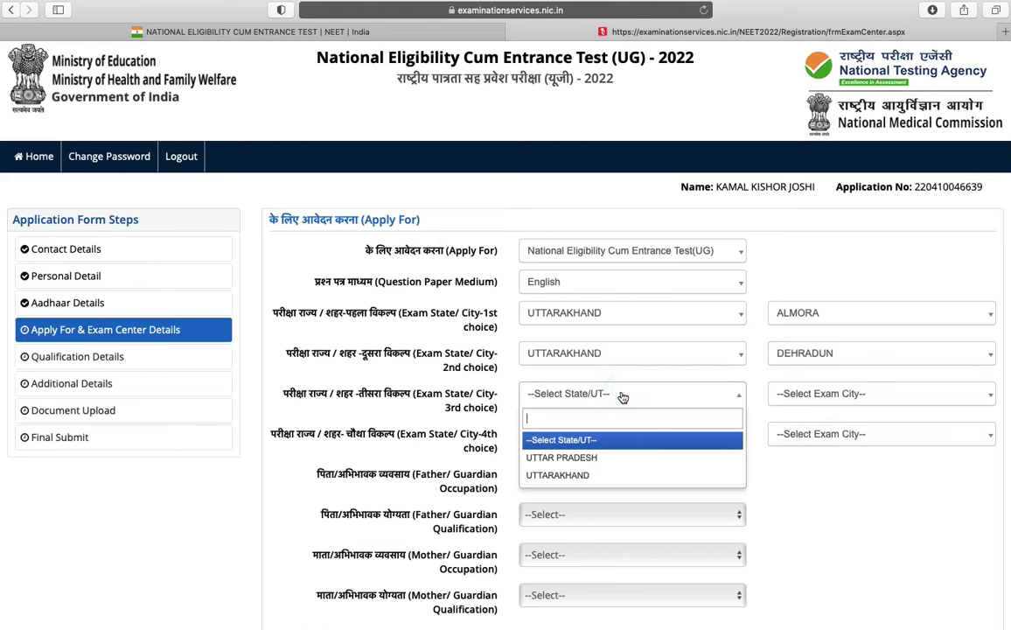
pyautogui.click(591, 475)
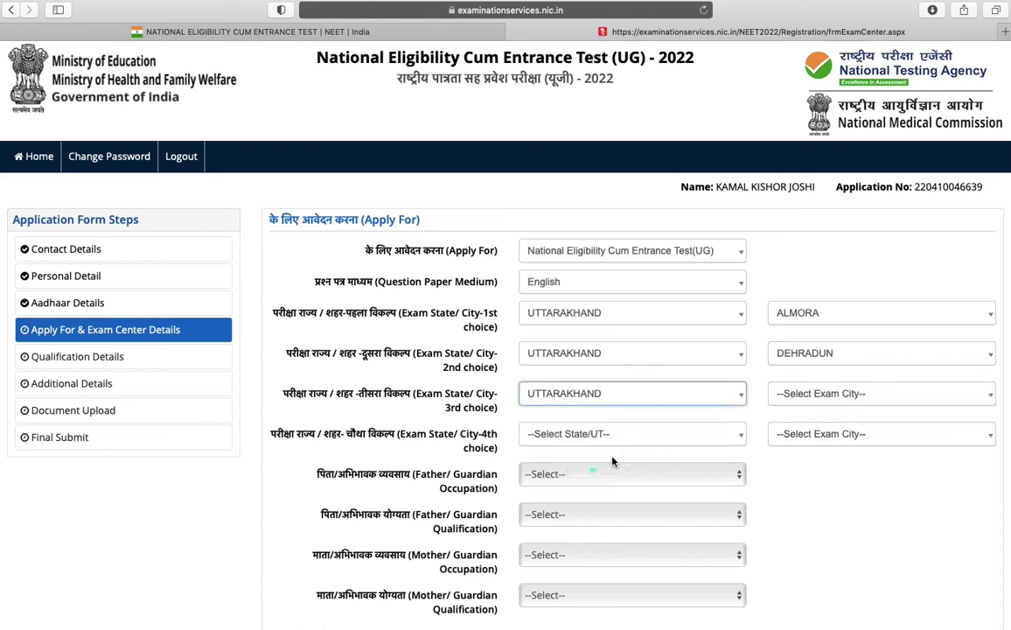
pyautogui.click(831, 396)
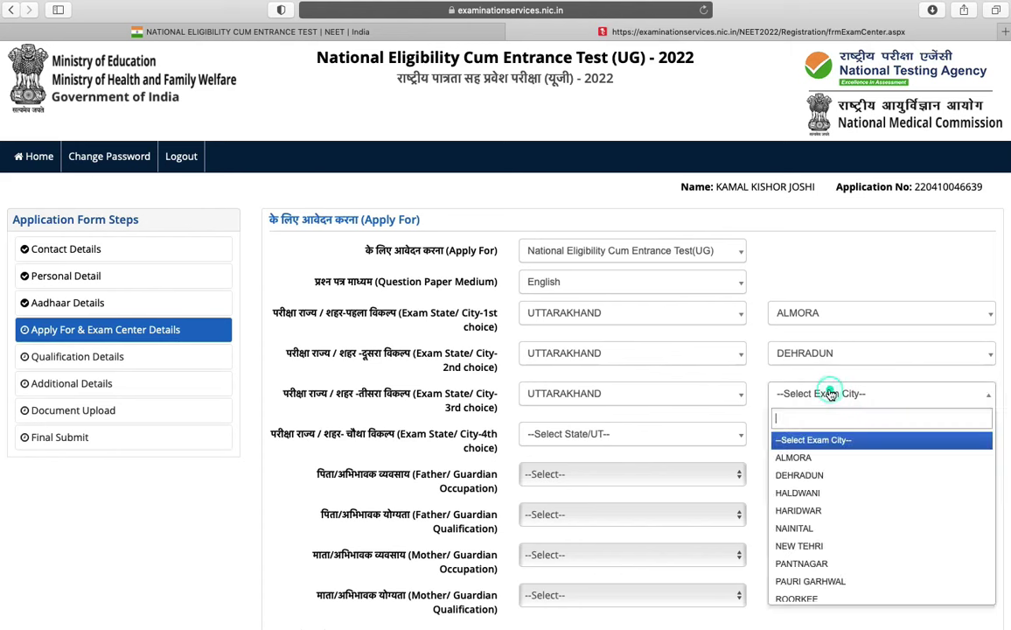
pyautogui.click(812, 493)
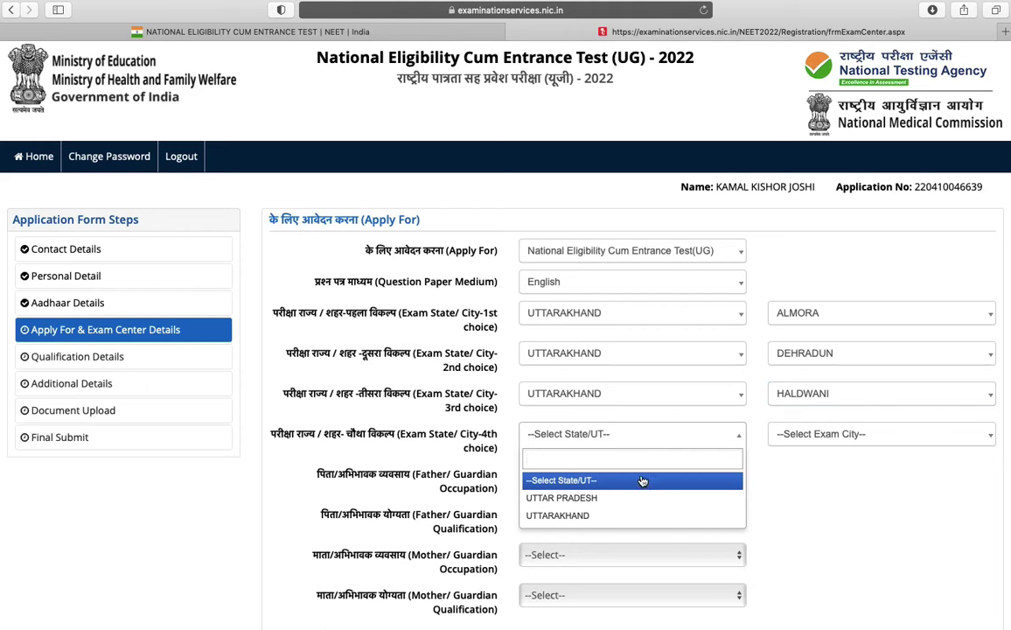
# Set the fourth exam city choice to UTTARAKHAND–NAINITAL
pyautogui.click(637, 515)
pyautogui.click(814, 434)
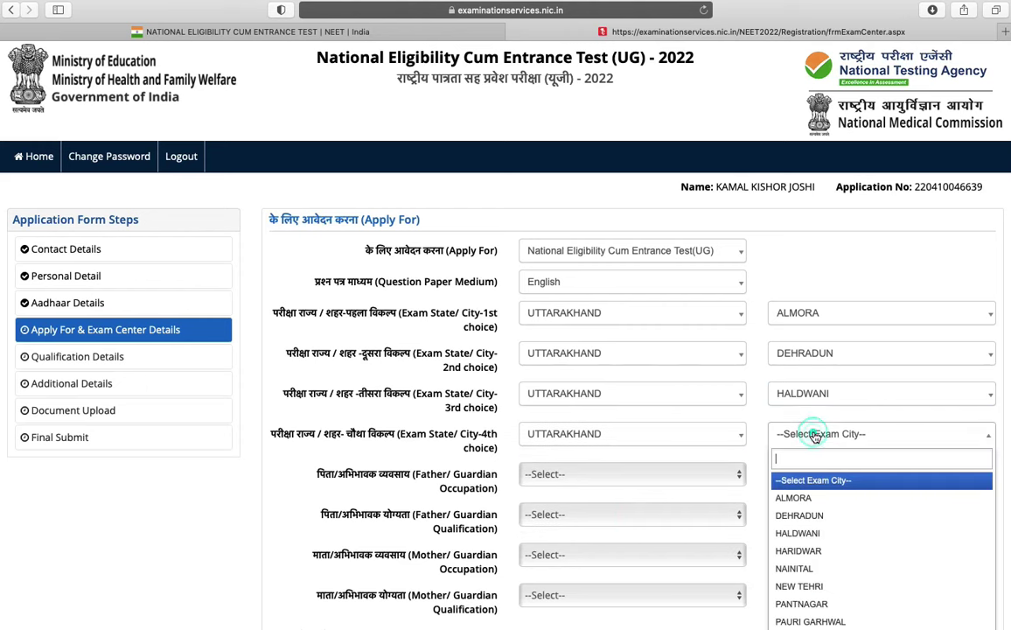
pyautogui.click(812, 568)
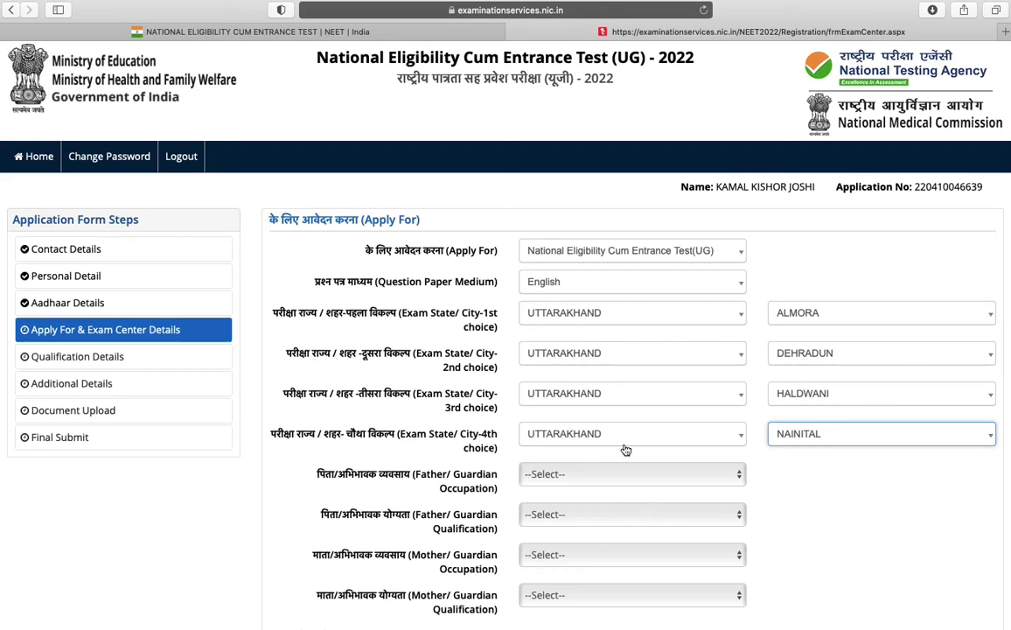
pyautogui.click(613, 482)
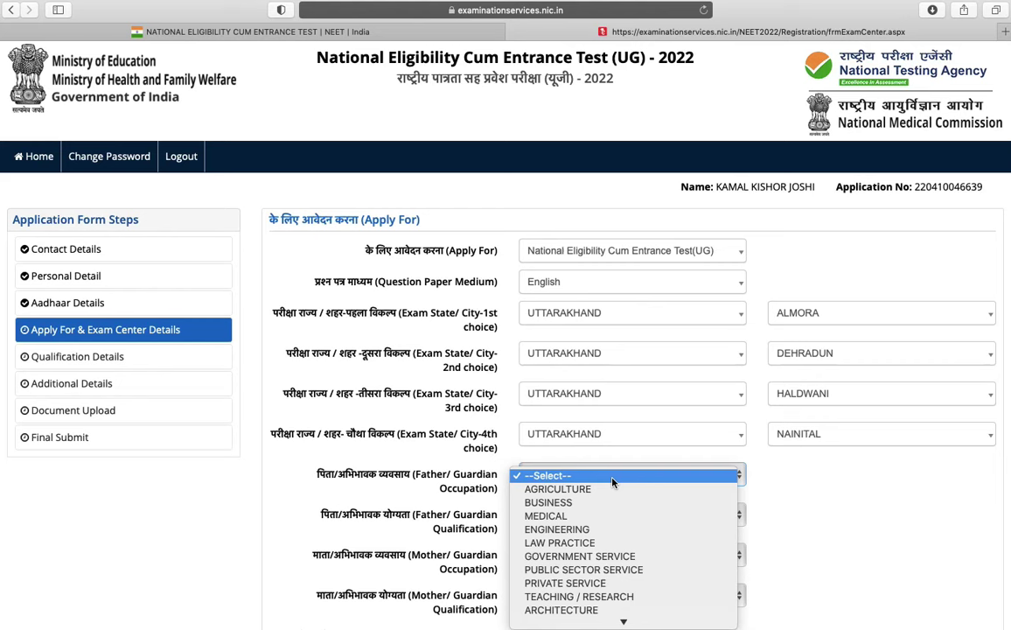
# Set father to GOVERNMENT SERVICE, GRADUATE and mother to BUSINESS, MATRICULATE
pyautogui.click(611, 556)
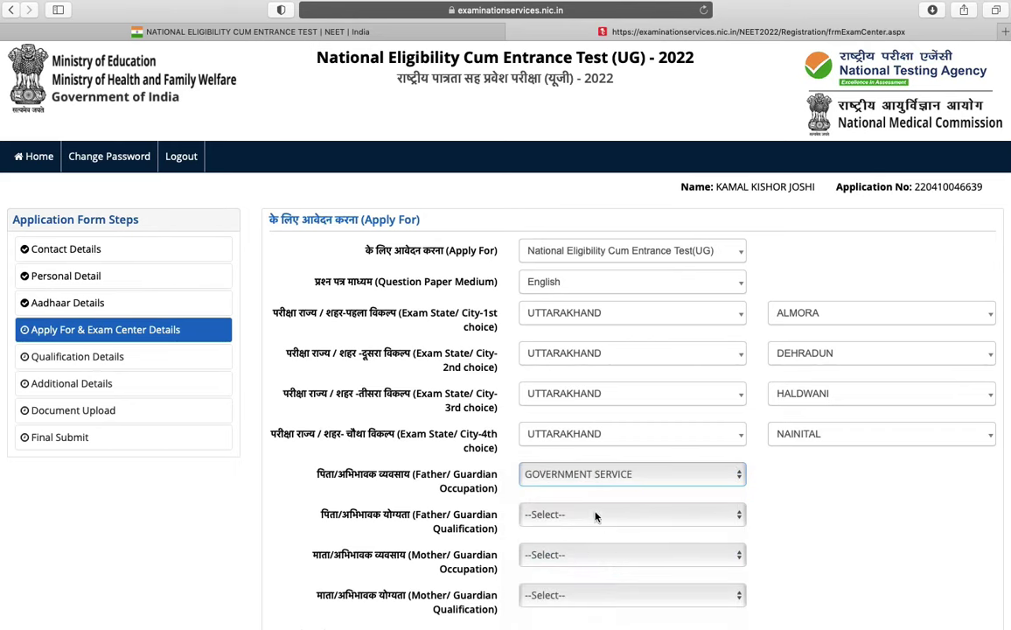
pyautogui.click(595, 517)
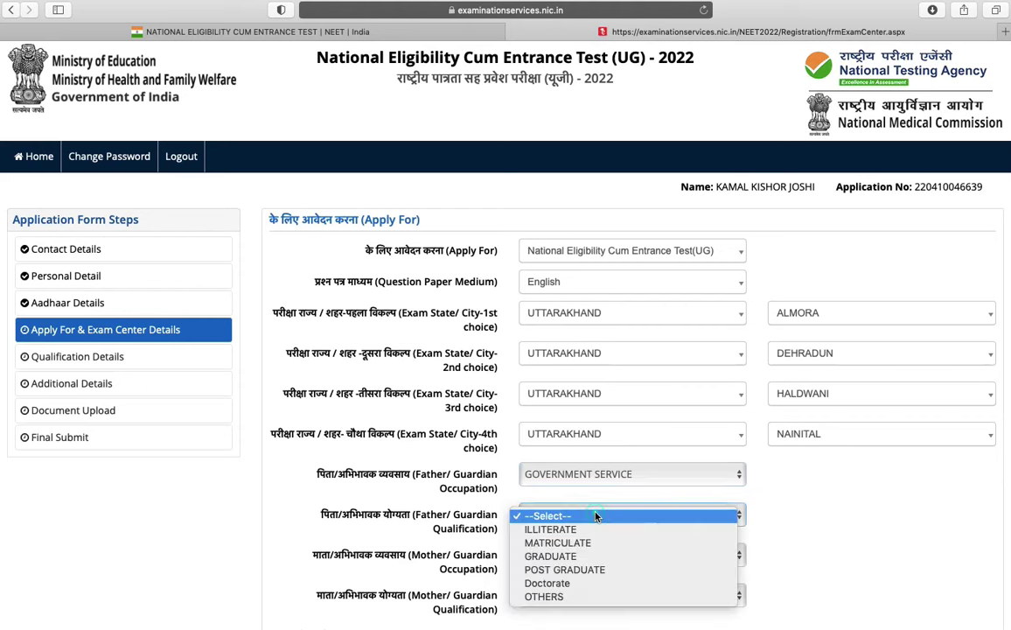
pyautogui.click(590, 556)
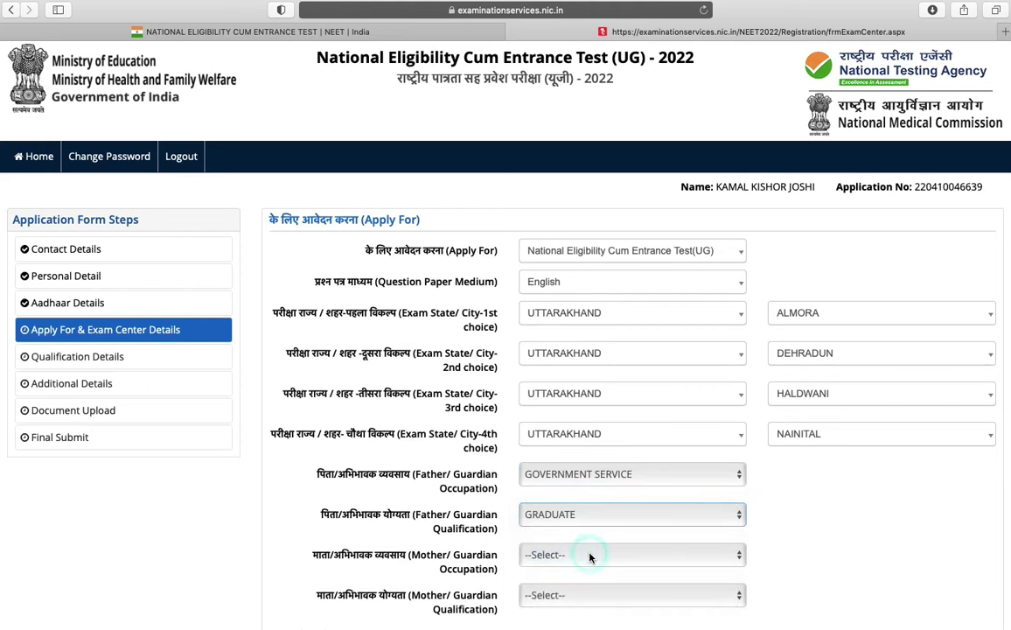
pyautogui.click(590, 556)
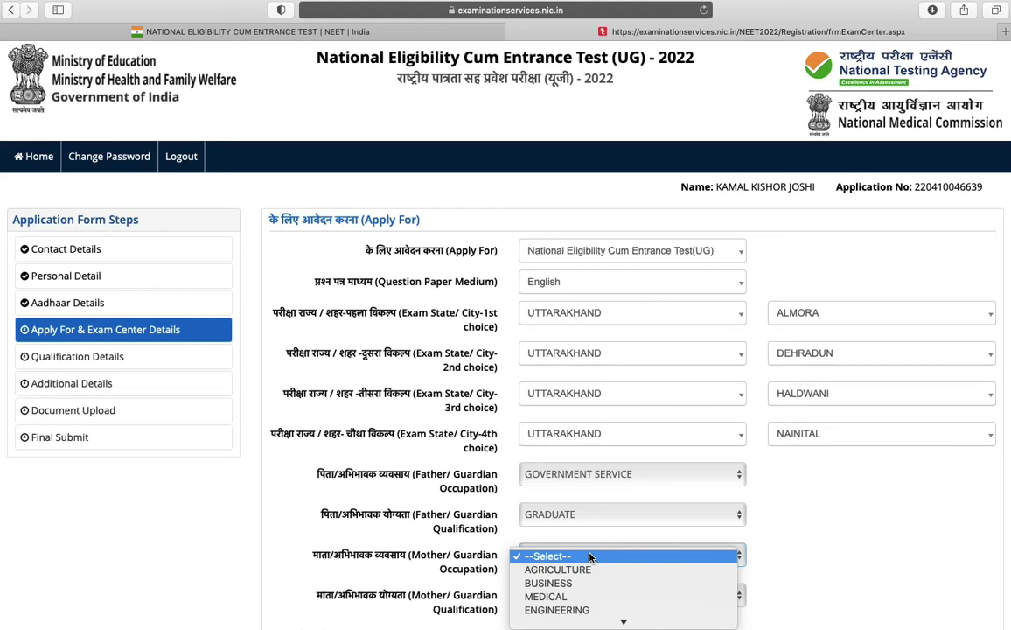
pyautogui.click(580, 582)
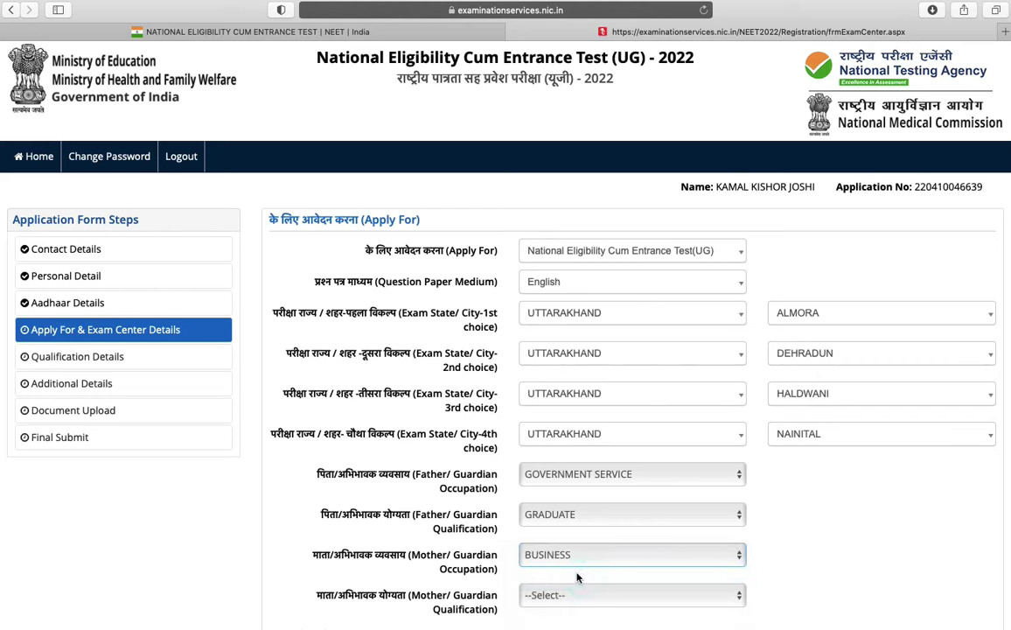
pyautogui.click(564, 599)
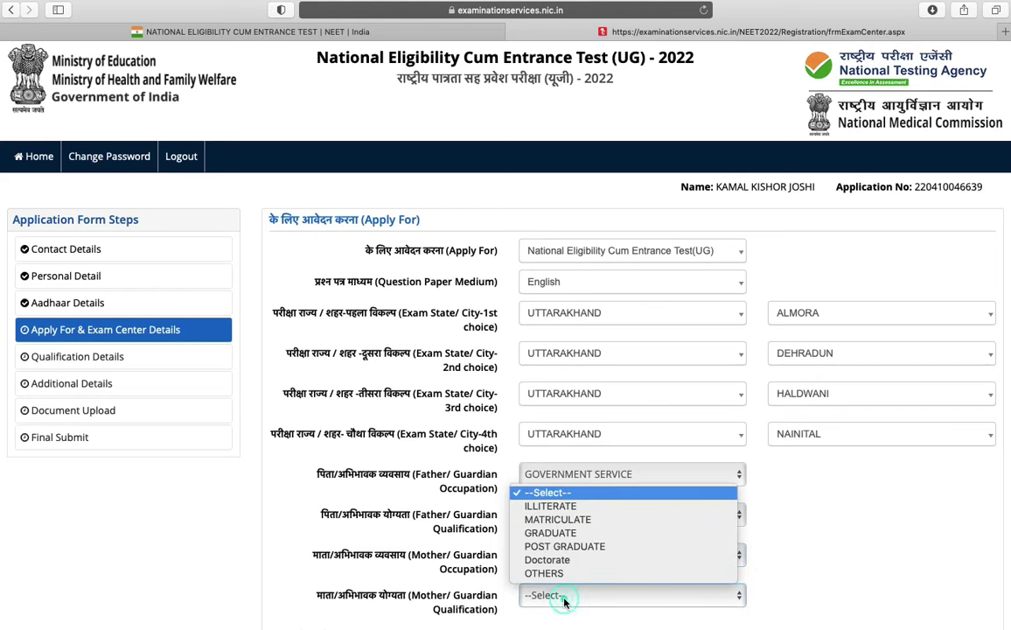
pyautogui.click(577, 523)
# Enter the security pin and save the page with Save & Next
pyautogui.scroll(-5, 577, 525)
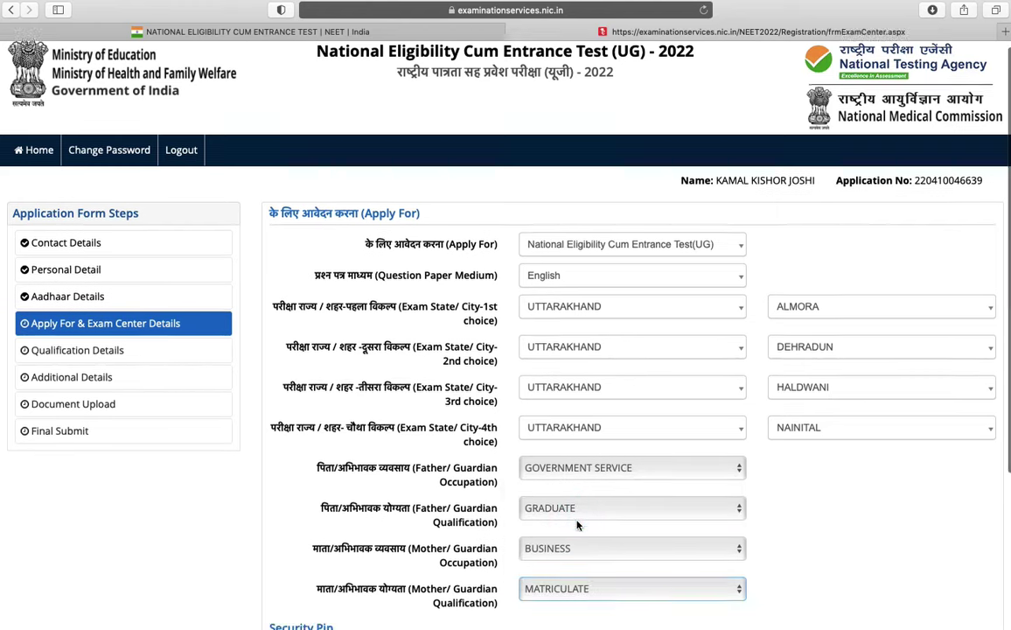
pyautogui.click(546, 437)
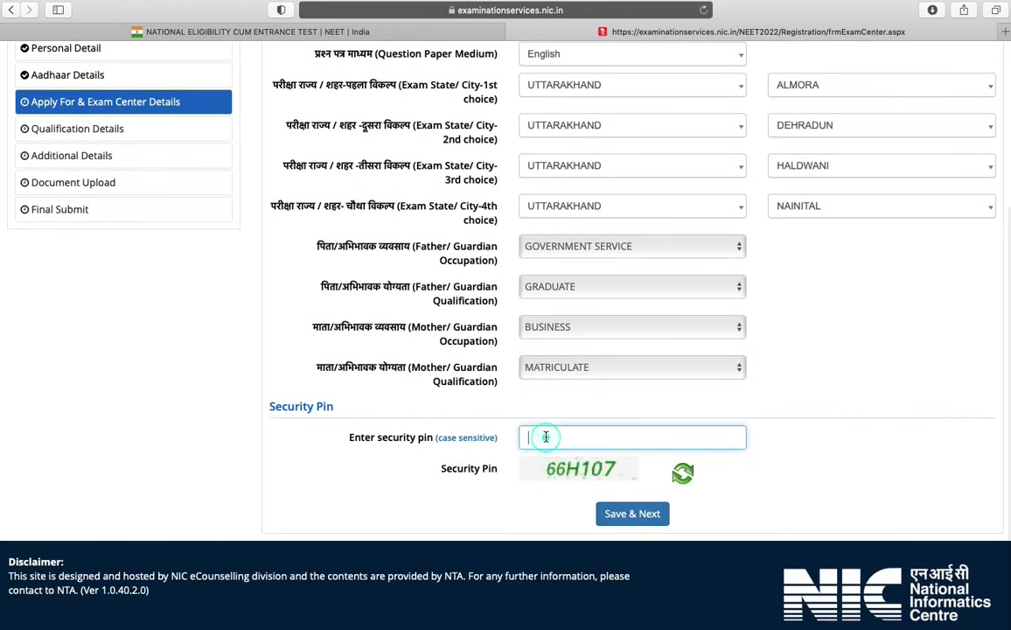
pyautogui.write('66')
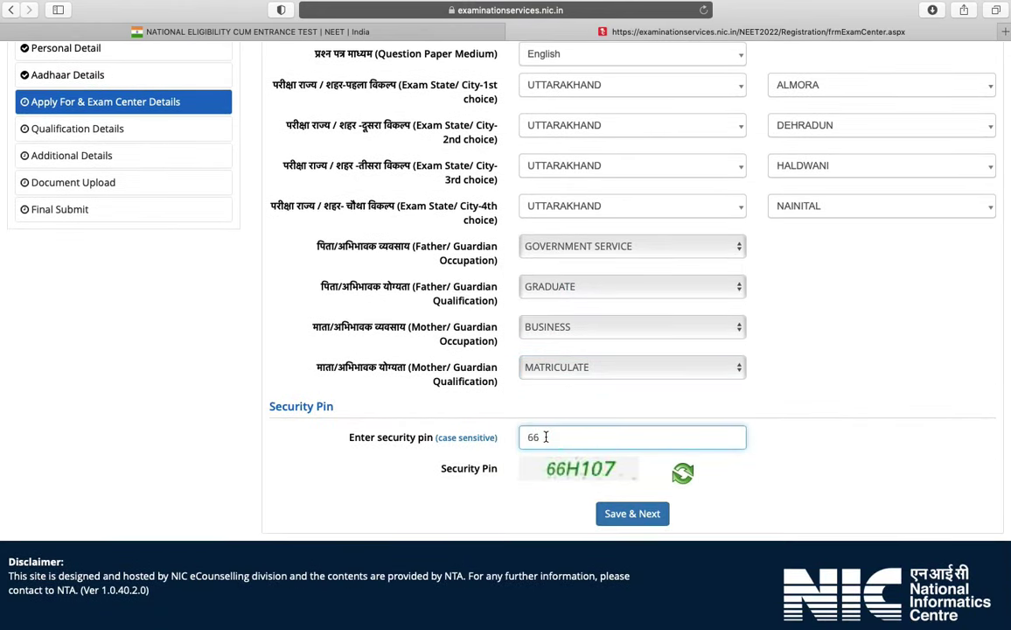
pyautogui.write('H107')
pyautogui.click(634, 513)
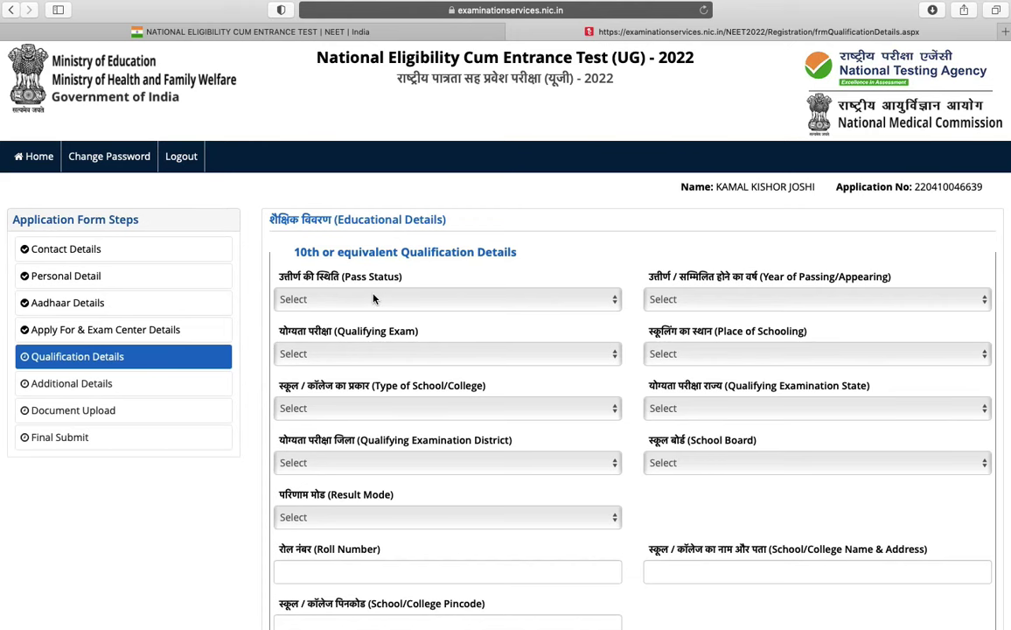
# Mark 10th or Equivalent as Passed in 2020, Urban, Government Aided Private school
pyautogui.click(373, 300)
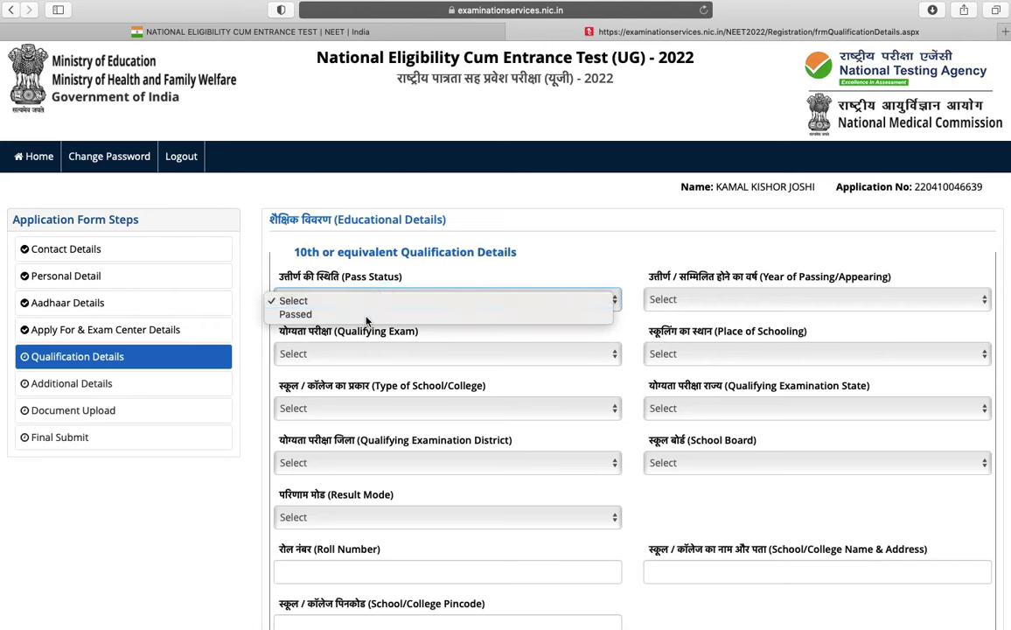
pyautogui.click(367, 315)
pyautogui.click(737, 301)
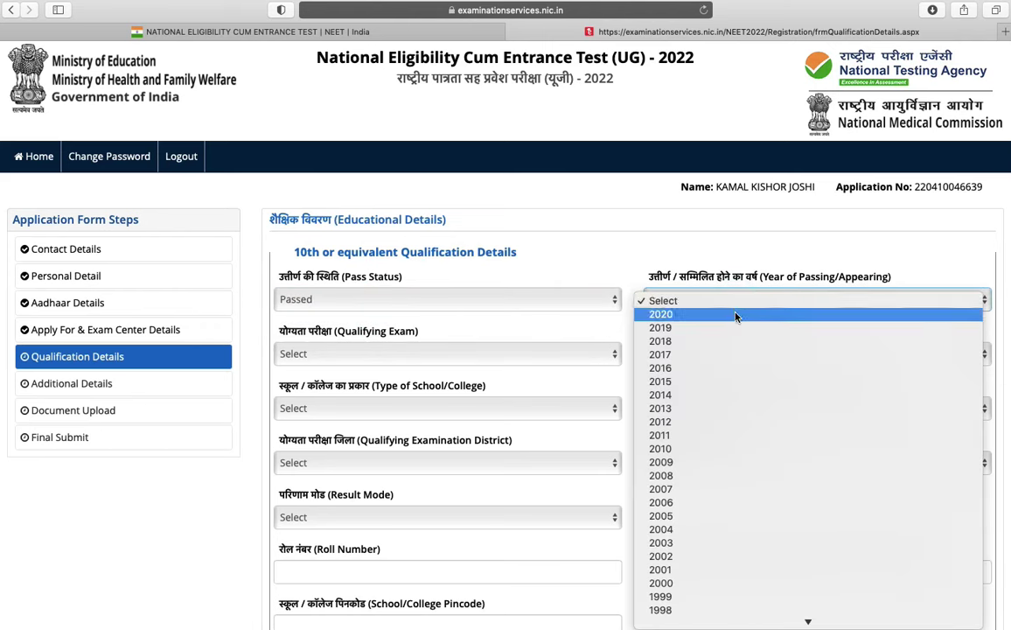
pyautogui.click(736, 315)
pyautogui.click(524, 355)
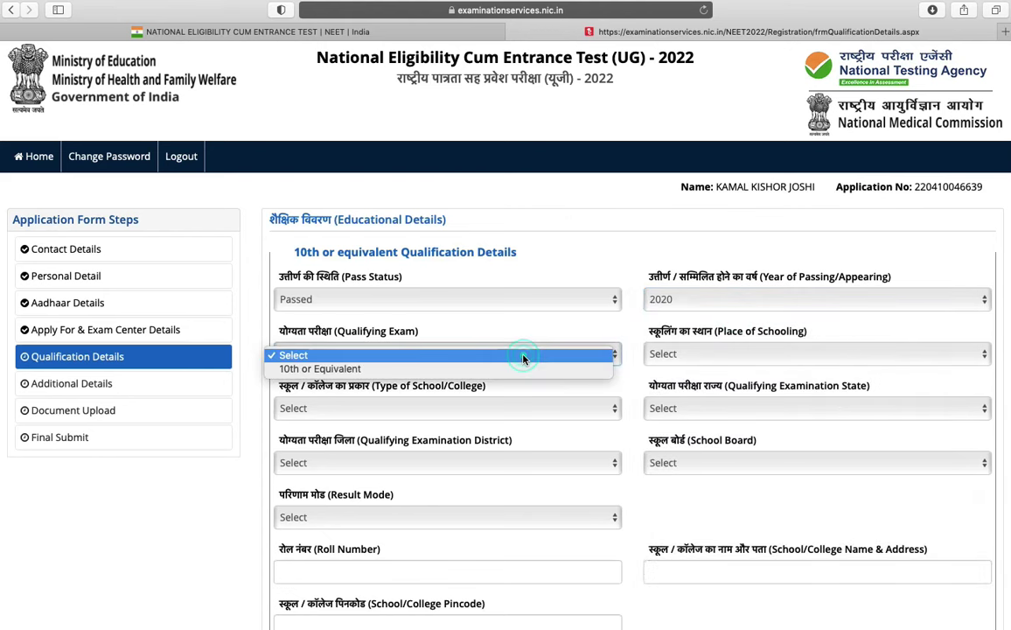
pyautogui.click(514, 371)
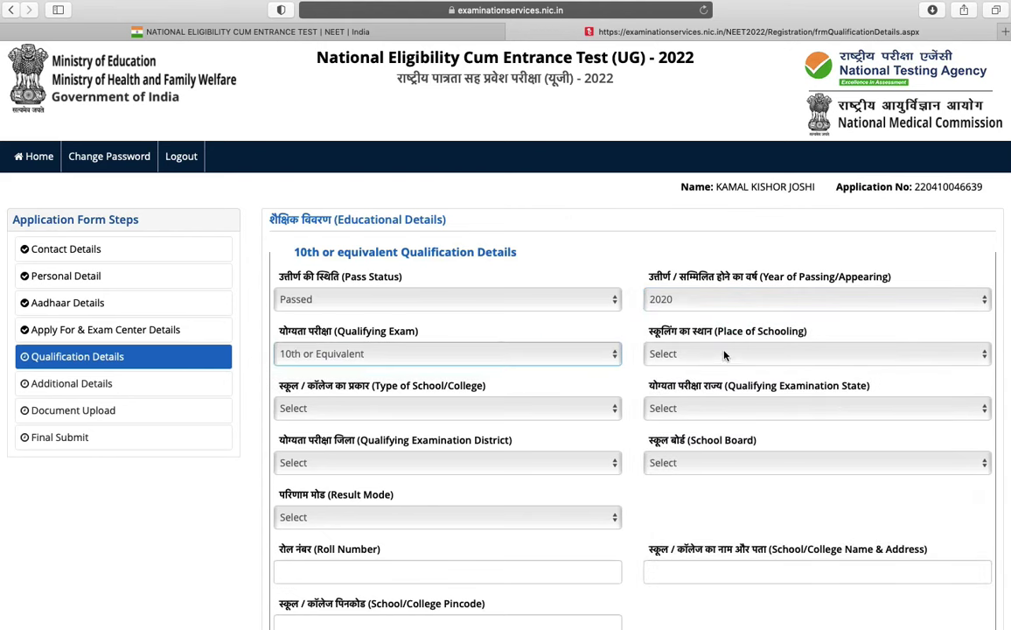
pyautogui.click(724, 354)
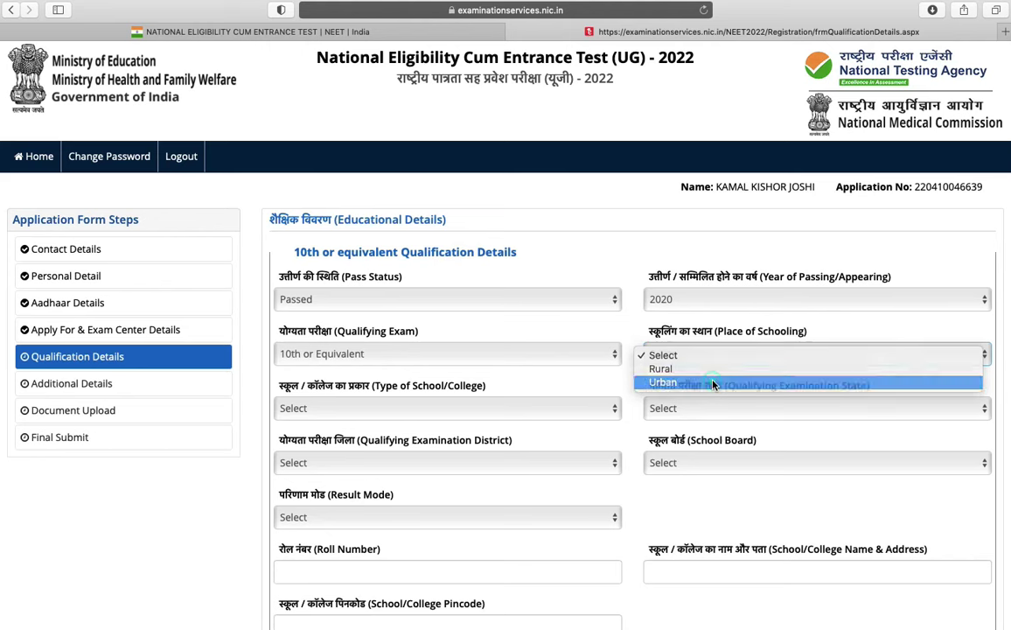
pyautogui.click(674, 383)
pyautogui.click(482, 411)
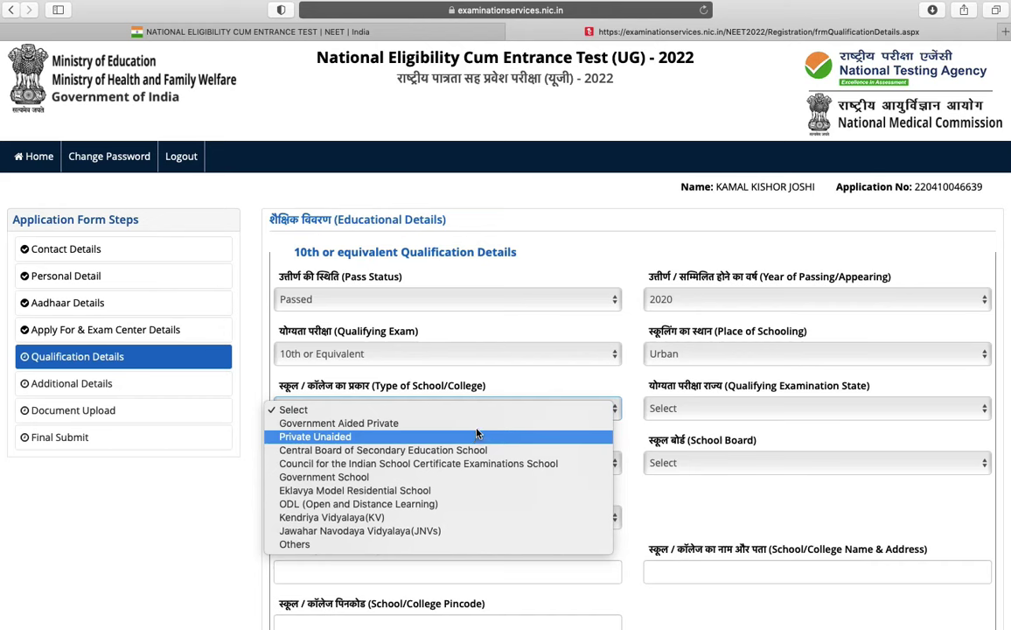
pyautogui.click(479, 426)
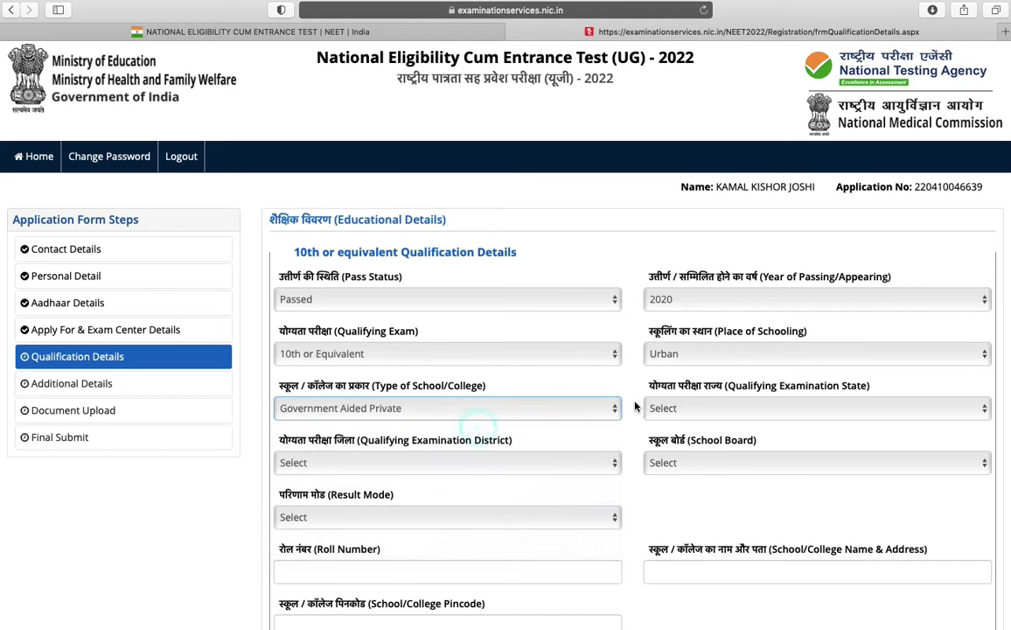
# Set the 10th exam location to UTTARAKHAND, PITHORAGARH, board CBSE, result mode Percentage
pyautogui.click(713, 409)
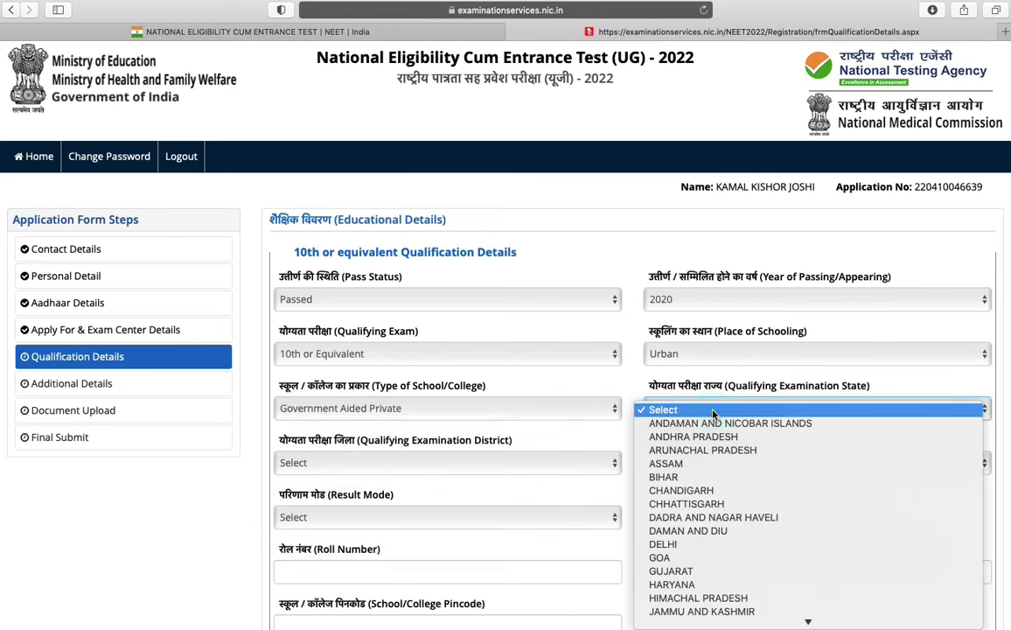
pyautogui.press('u')
pyautogui.press('Down')
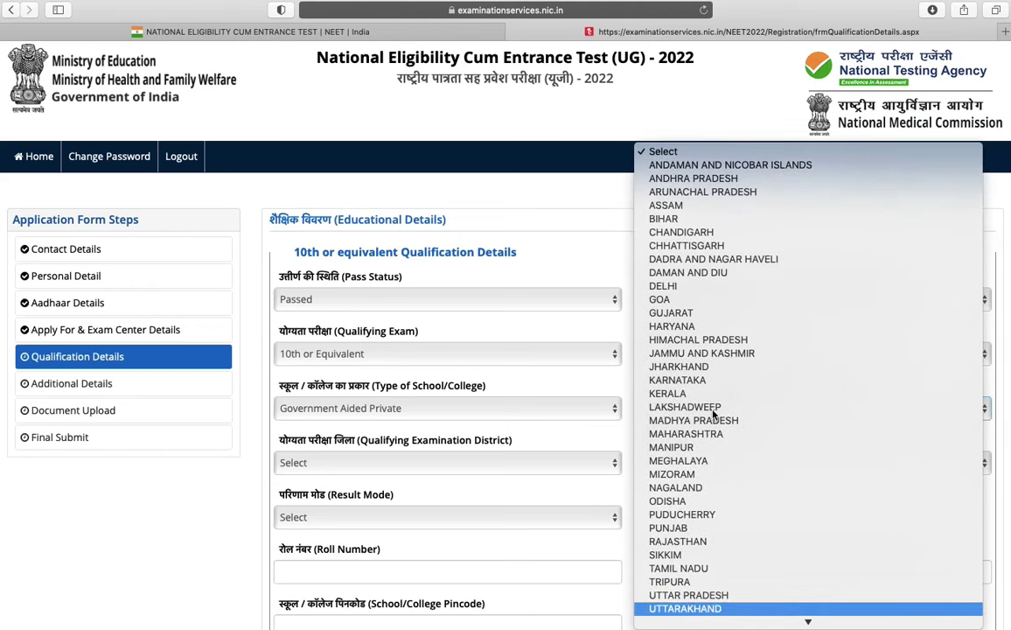
pyautogui.press('Return')
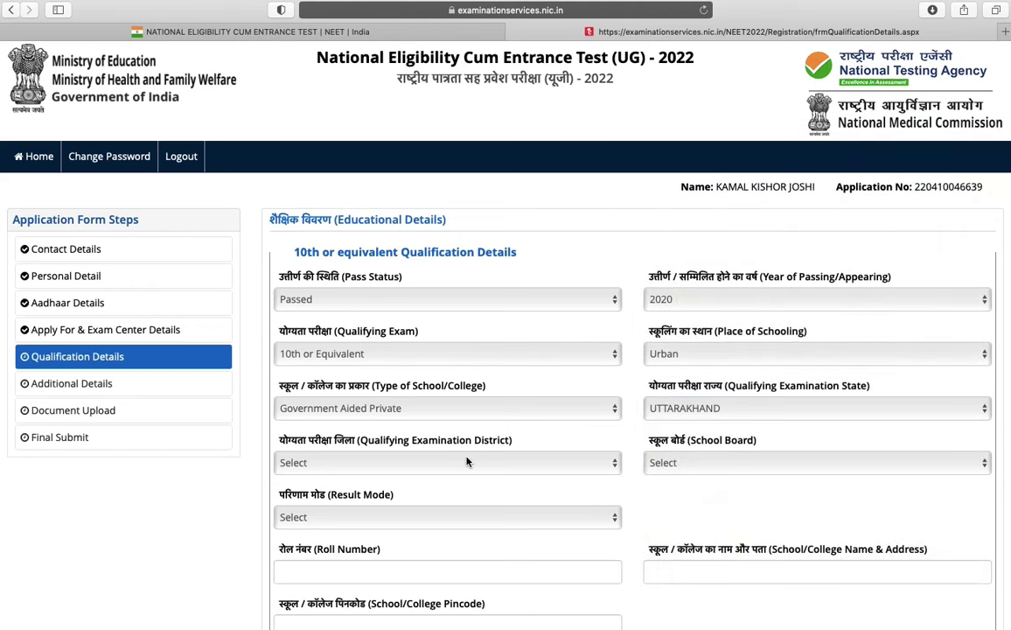
pyautogui.click(466, 462)
pyautogui.press('p')
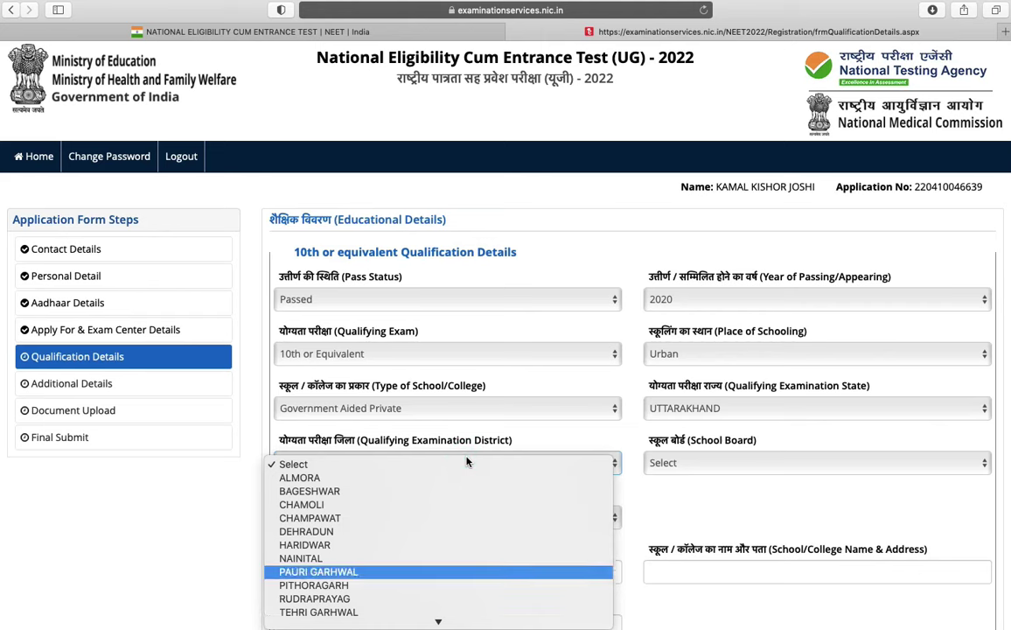
pyautogui.press('Down')
pyautogui.press('Return')
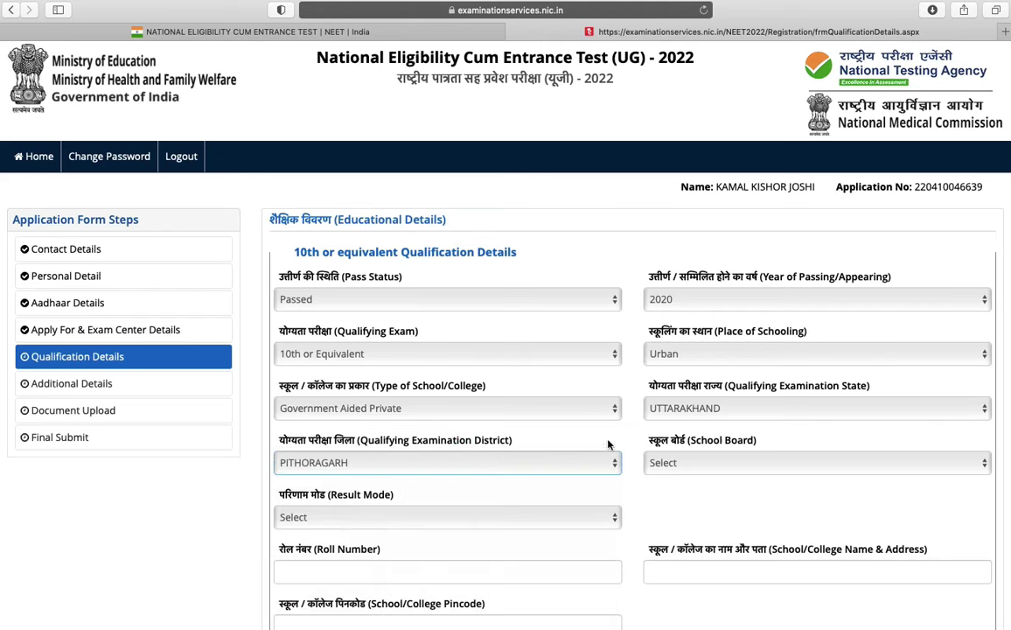
pyautogui.click(665, 469)
pyautogui.press('c')
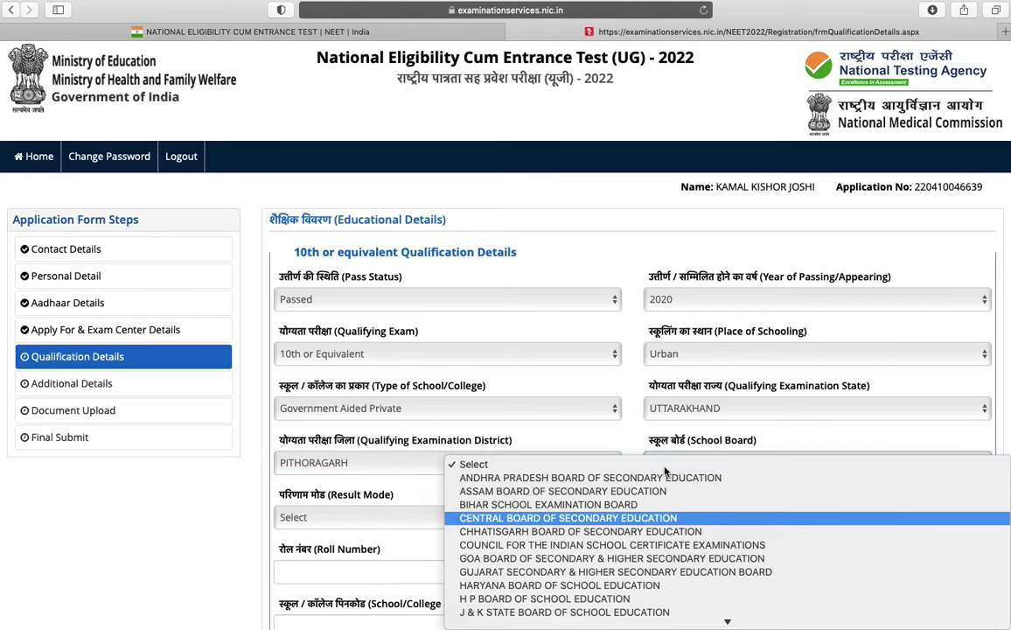
pyautogui.press('Return')
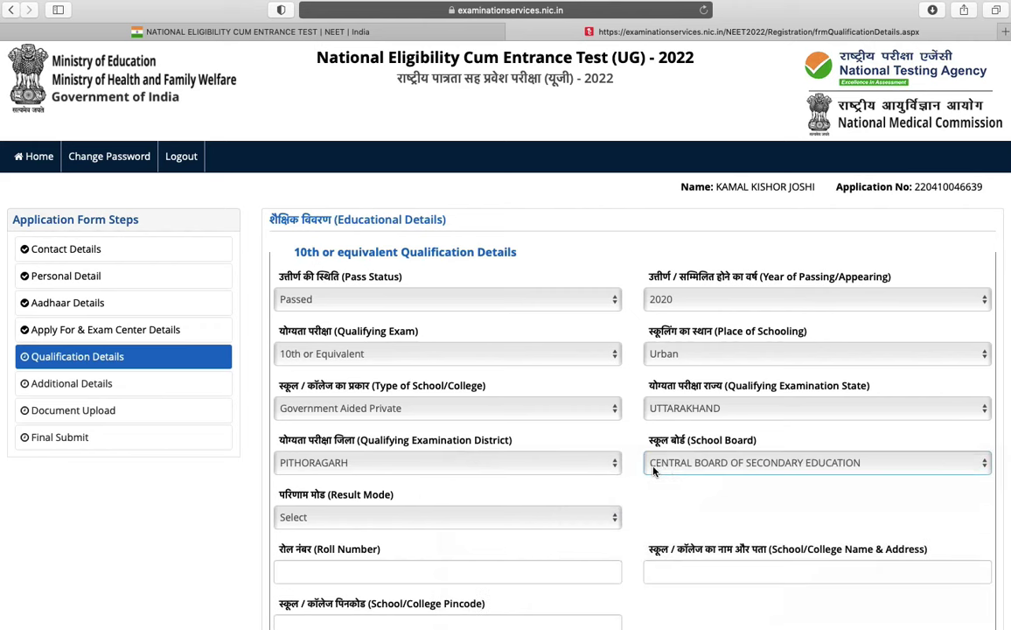
pyautogui.click(448, 517)
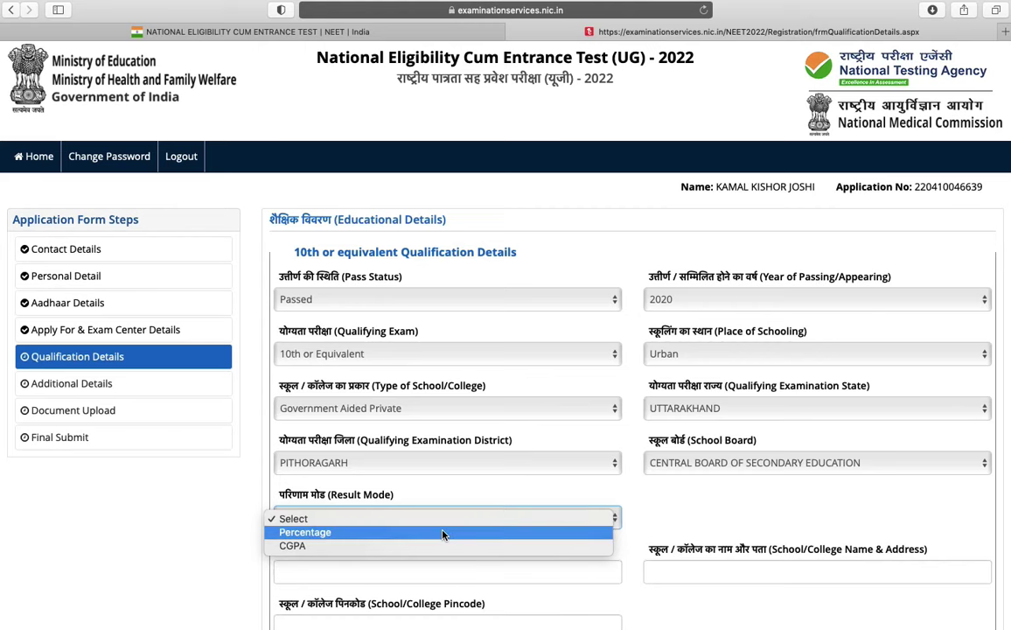
pyautogui.click(444, 532)
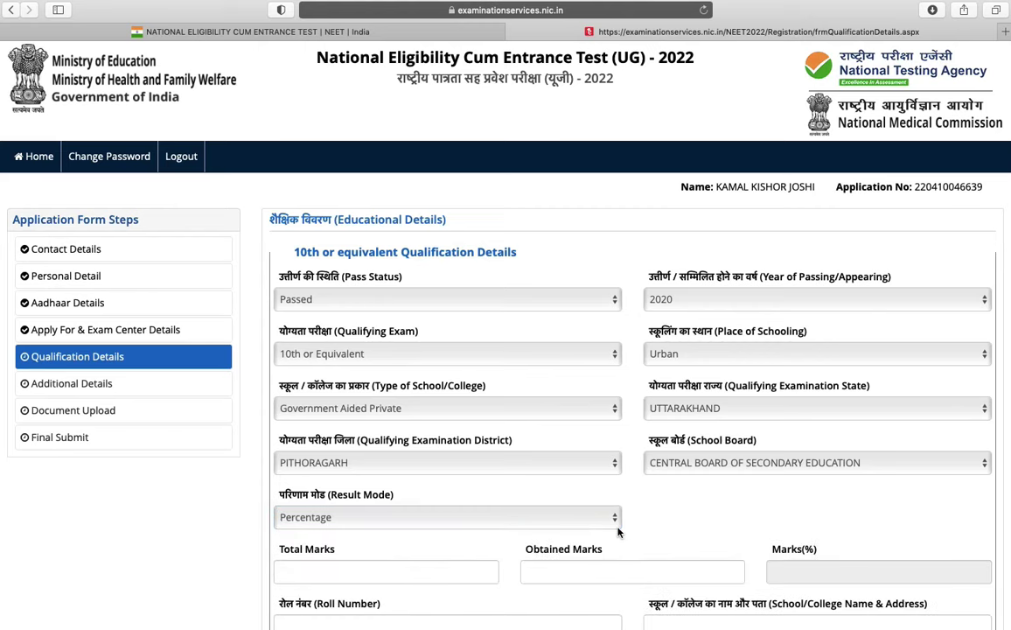
# Enter the 10th marks as 450 obtained out of 500
pyautogui.scroll(-2, 619, 533)
pyautogui.click(470, 541)
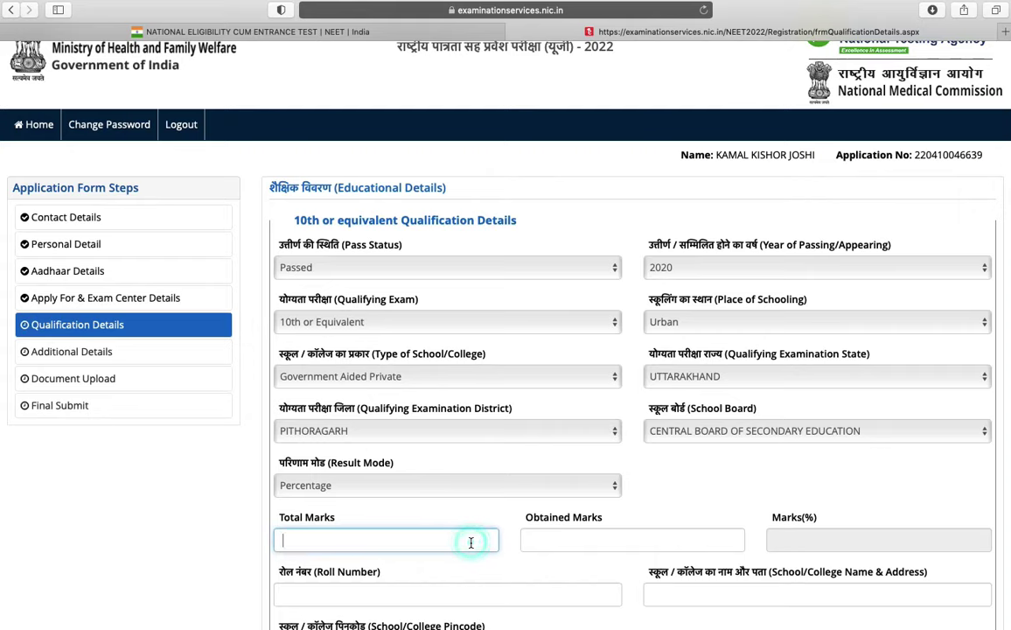
pyautogui.scroll(-2, 469, 540)
pyautogui.write('500')
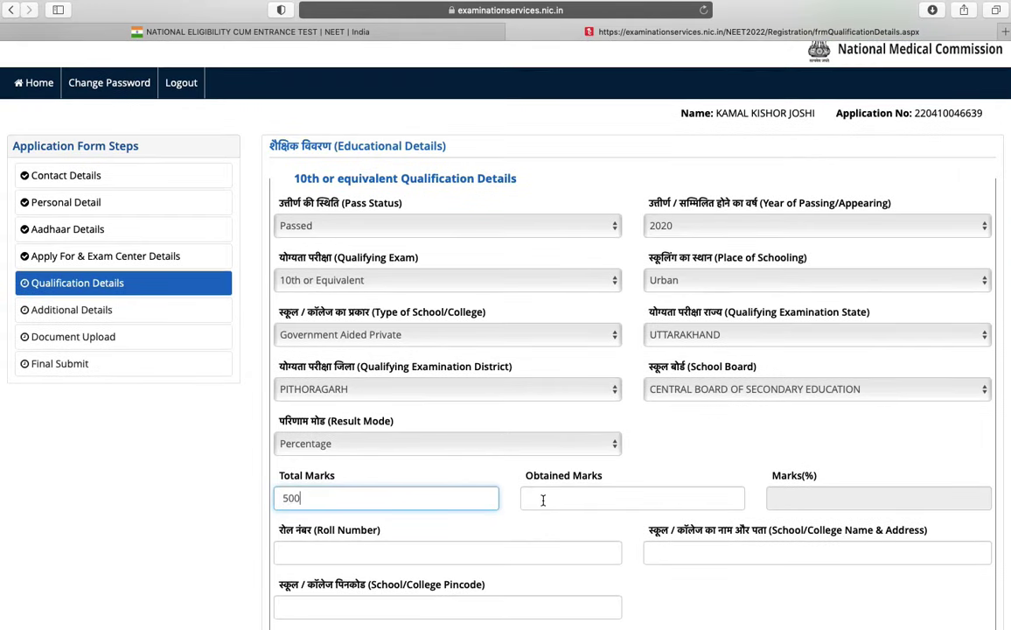
pyautogui.click(598, 501)
pyautogui.write('450')
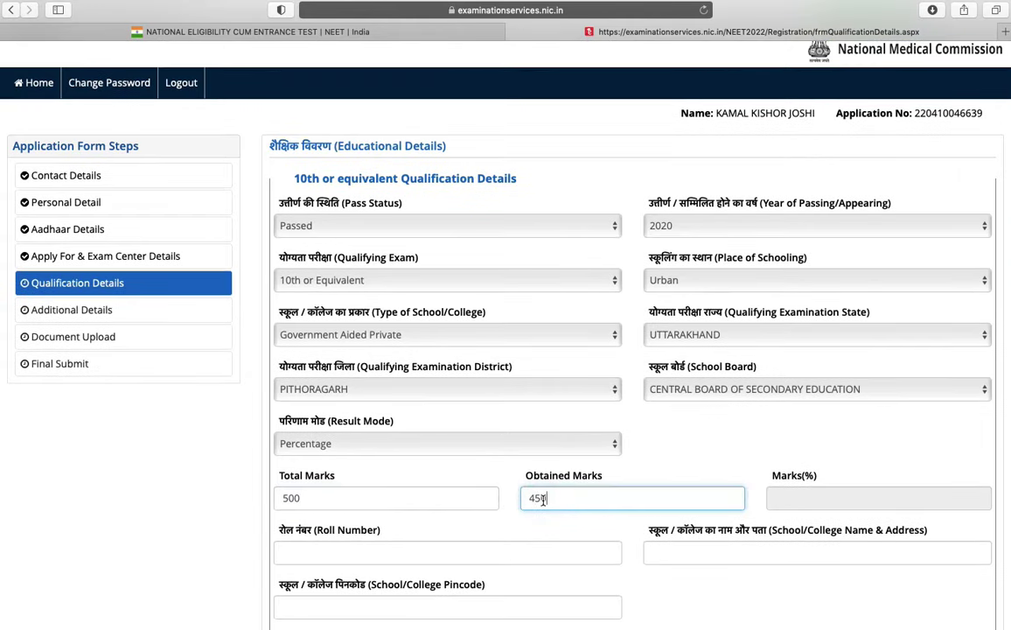
# Fill the 10th roll number, school name 'GIC Pithoragarh' and pincode 262501
pyautogui.click(504, 555)
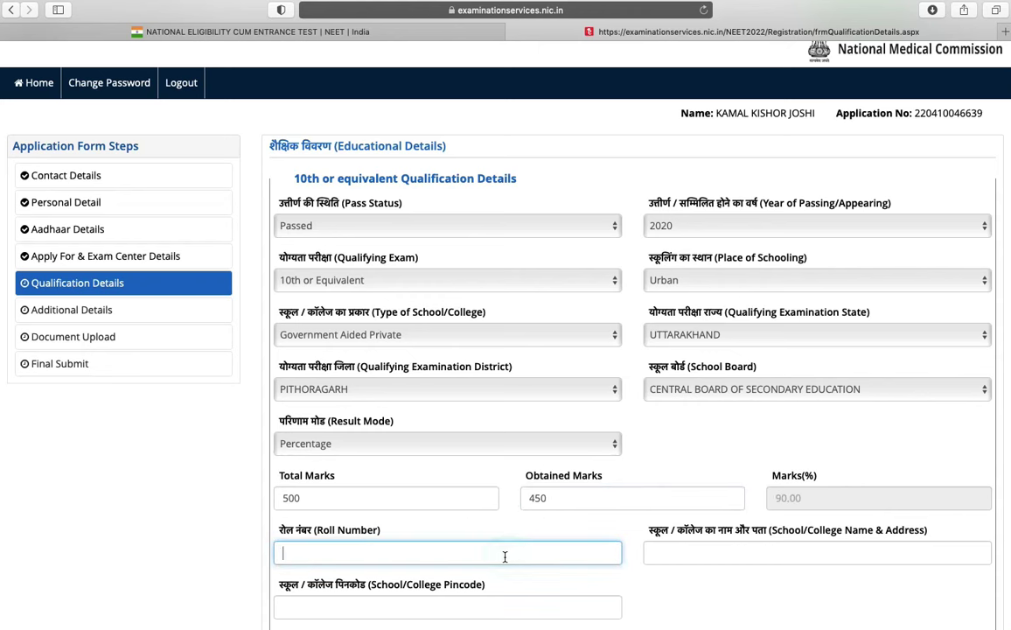
pyautogui.click(699, 552)
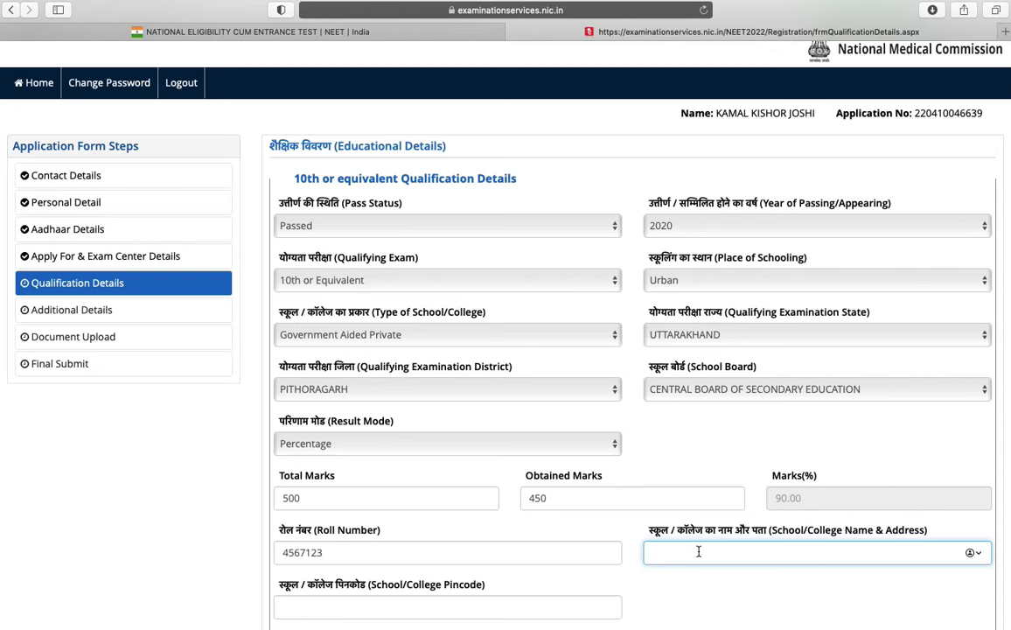
pyautogui.write('GIC Pithoragarh')
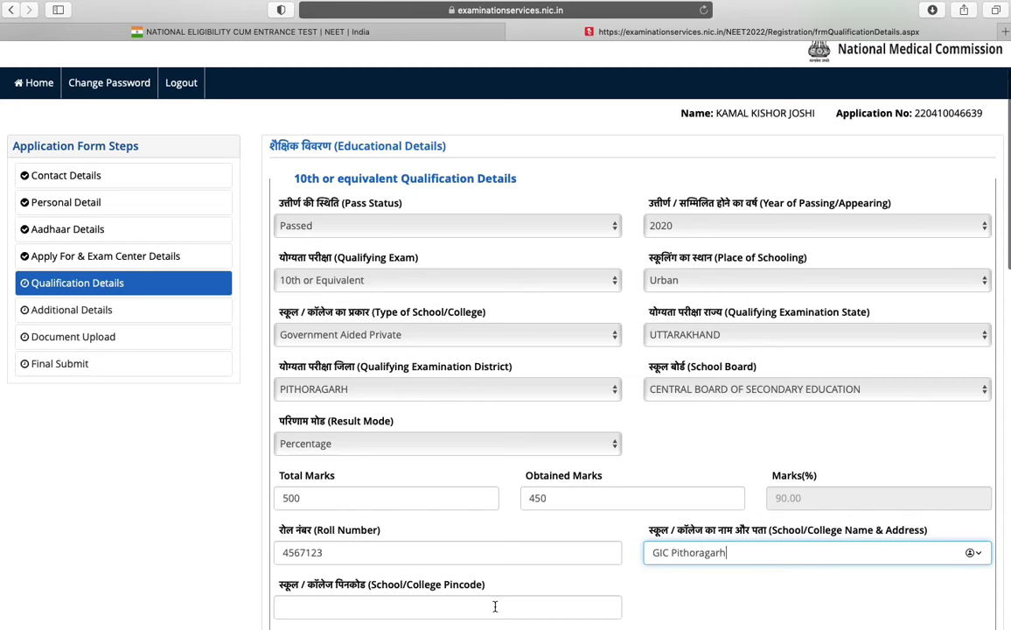
pyautogui.click(468, 606)
pyautogui.write('26')
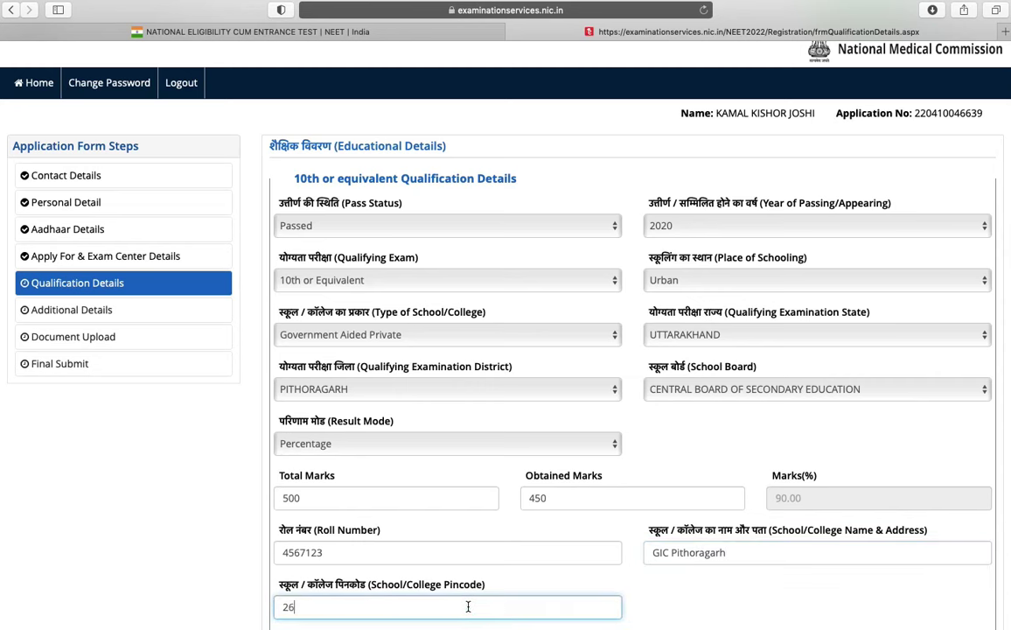
pyautogui.write('2501')
pyautogui.scroll(-6, 468, 606)
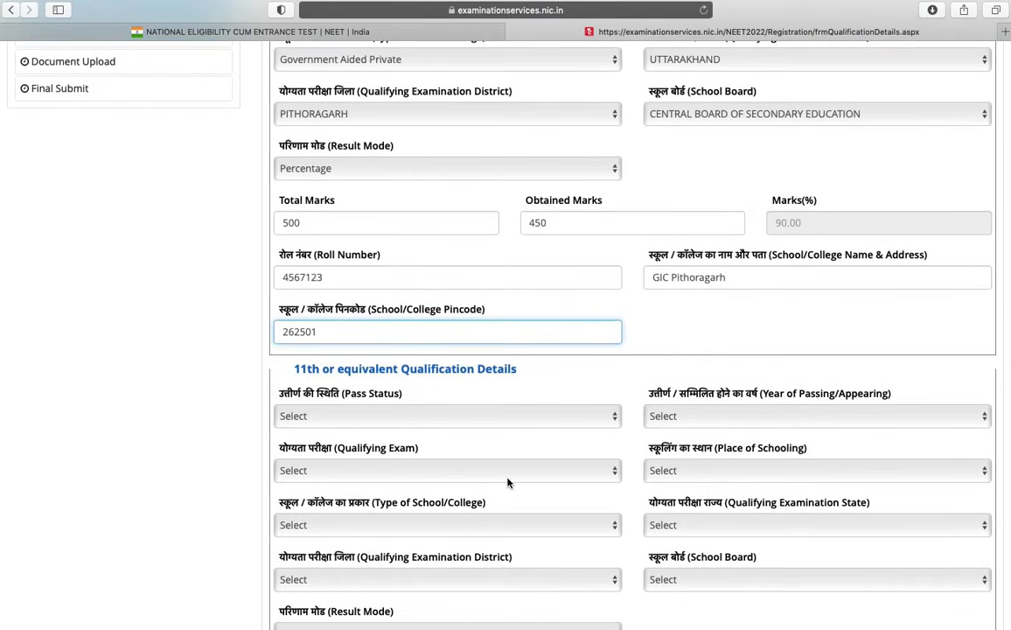
# Mark 11th or Equivalent as Passed in 2021, Urban, Government Aided Private school
pyautogui.scroll(-2, 508, 482)
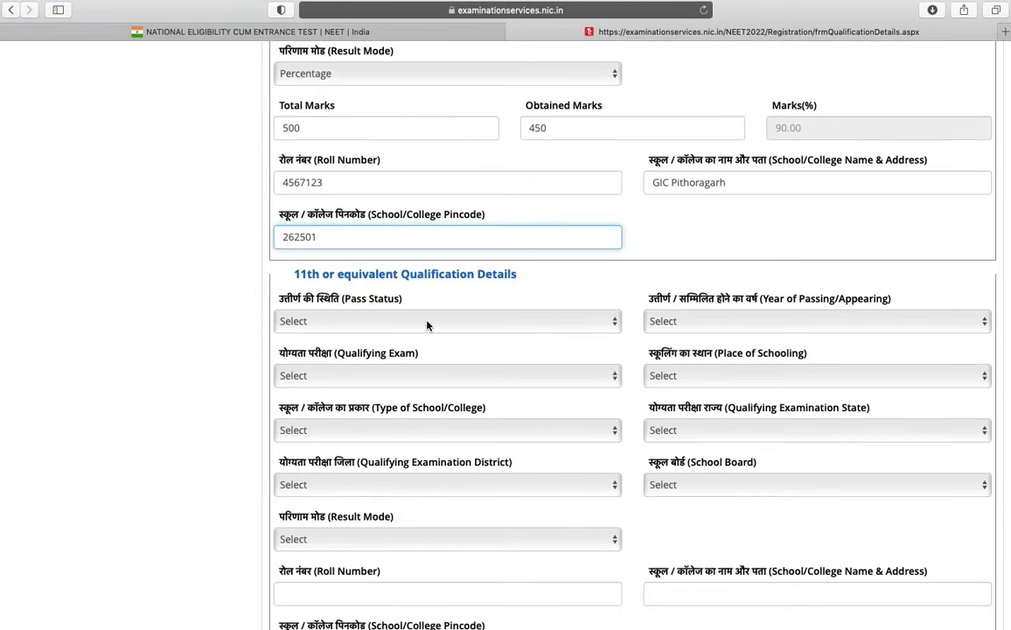
pyautogui.click(428, 323)
pyautogui.click(423, 337)
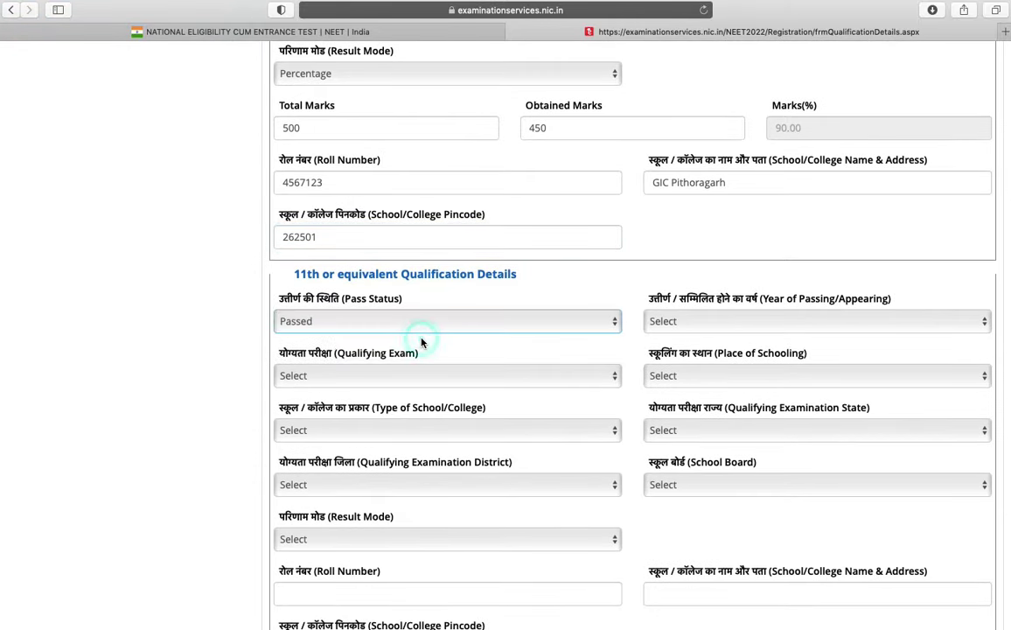
pyautogui.click(704, 323)
pyautogui.click(704, 337)
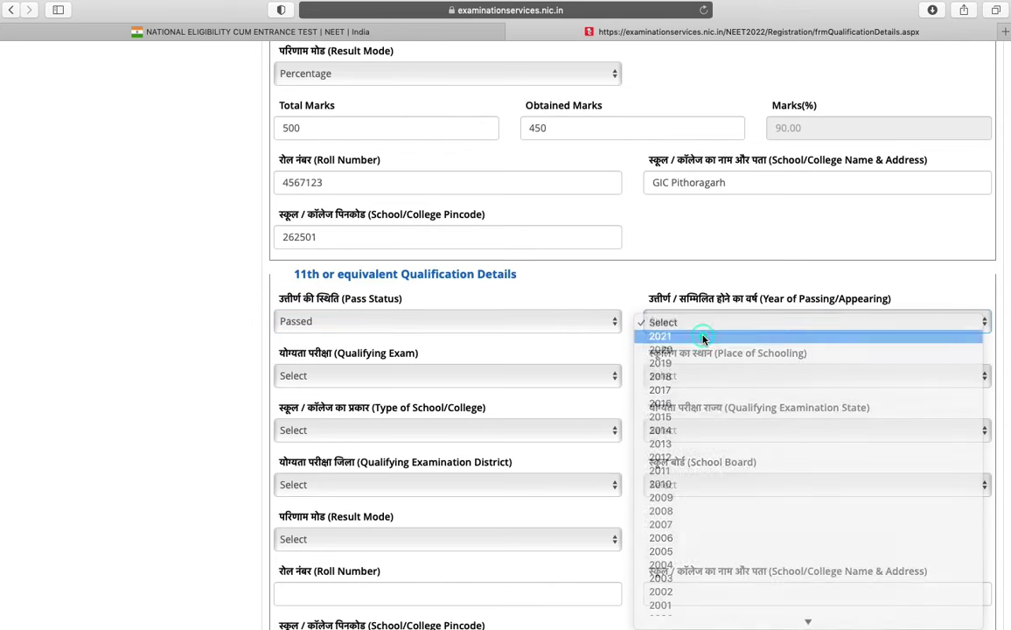
pyautogui.click(485, 377)
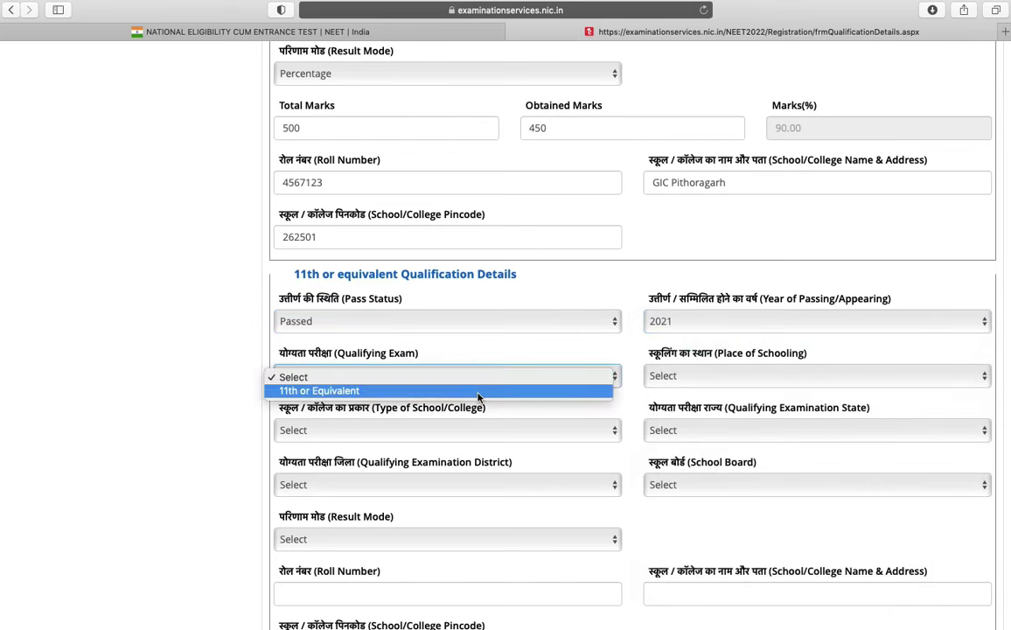
pyautogui.click(479, 391)
pyautogui.click(762, 377)
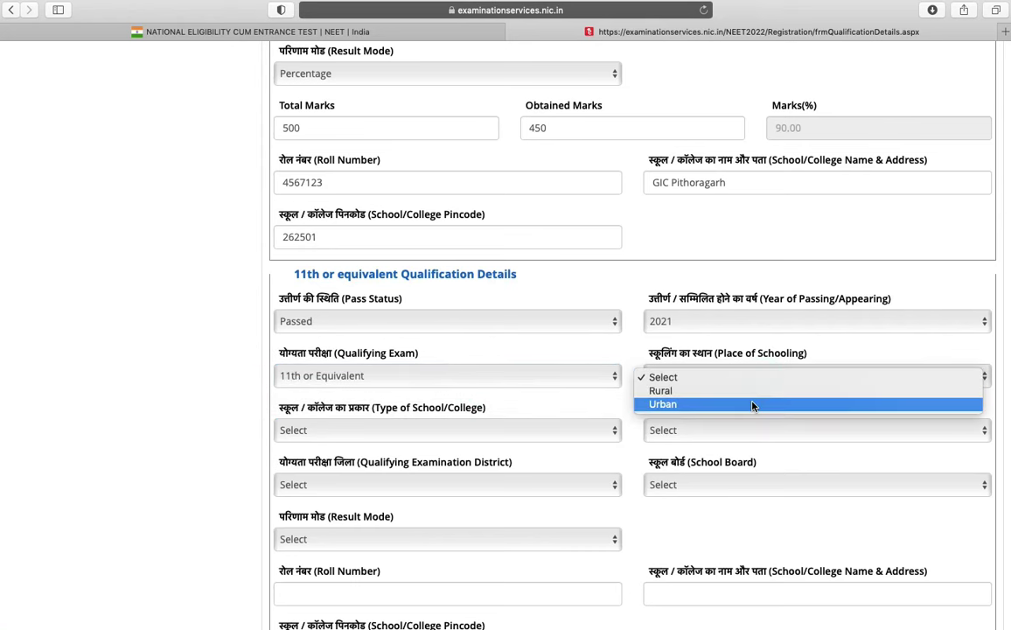
pyautogui.click(689, 404)
pyautogui.click(578, 430)
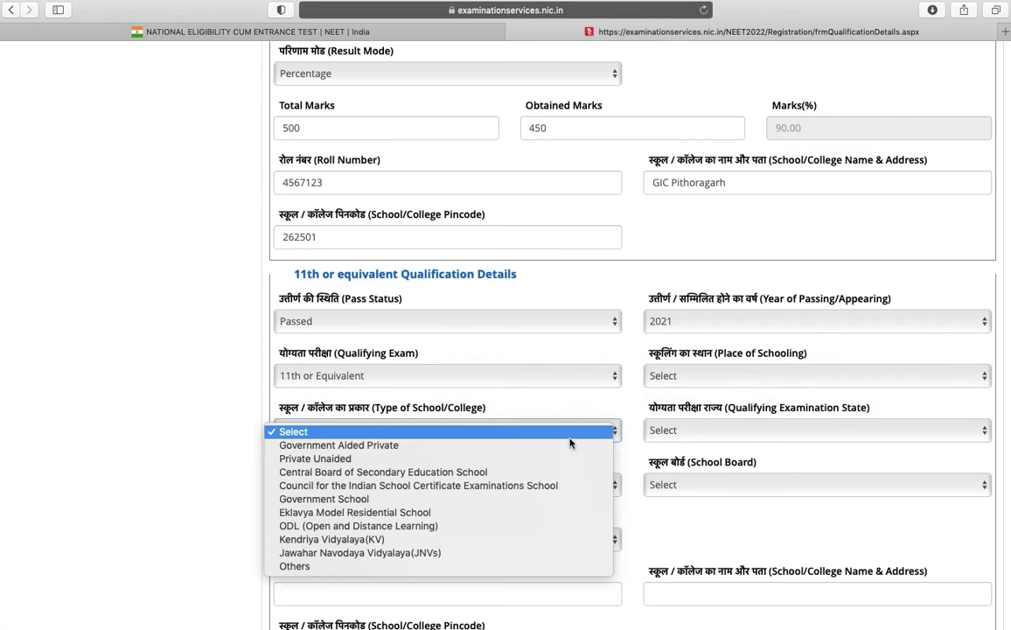
pyautogui.click(571, 444)
# Set the 11th exam location to UTTARAKHAND, PITHORAGARH, board CBSE, result mode Percentage
pyautogui.click(774, 431)
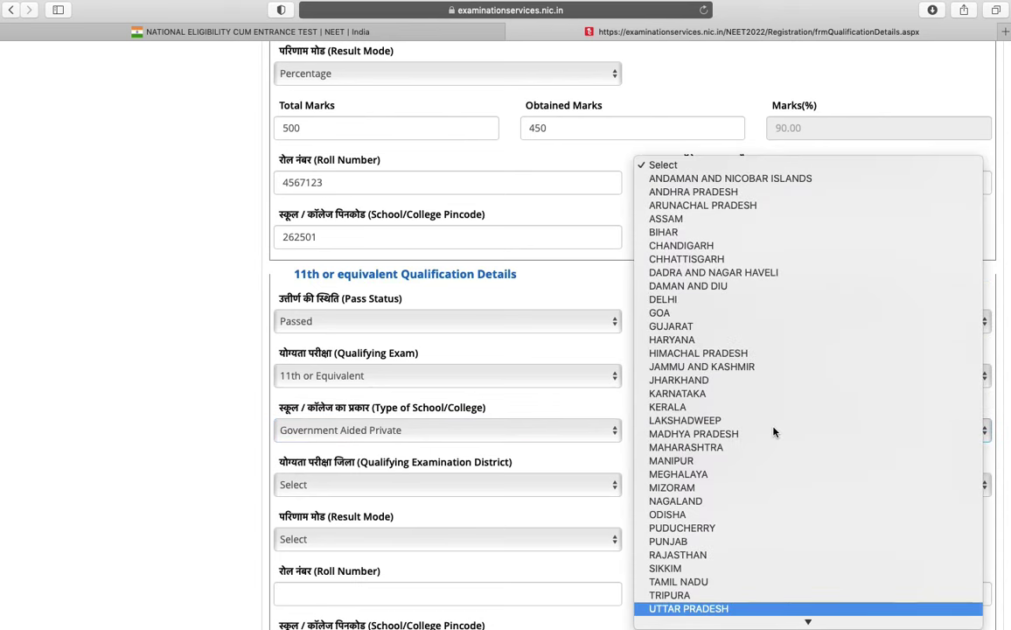
pyautogui.scroll(-1, 775, 430)
pyautogui.press('Escape')
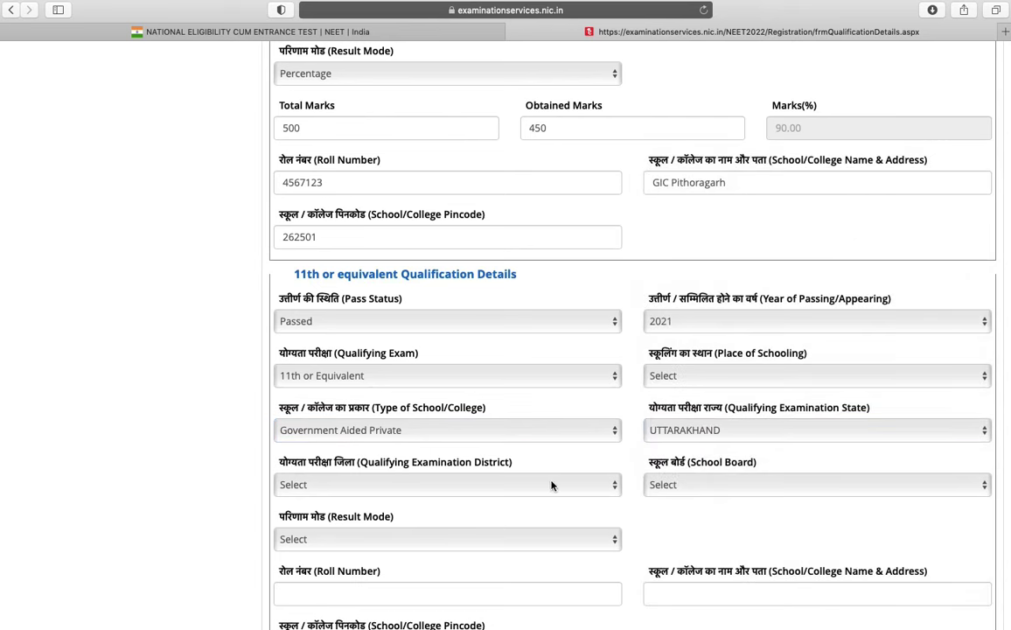
pyautogui.click(519, 486)
pyautogui.write('pi')
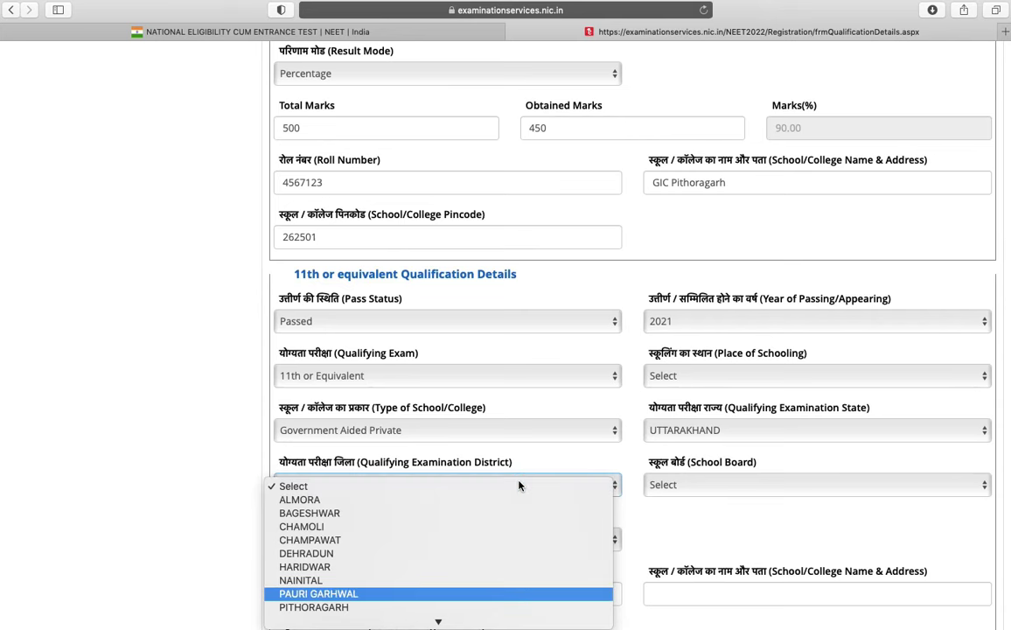
pyautogui.press('Return')
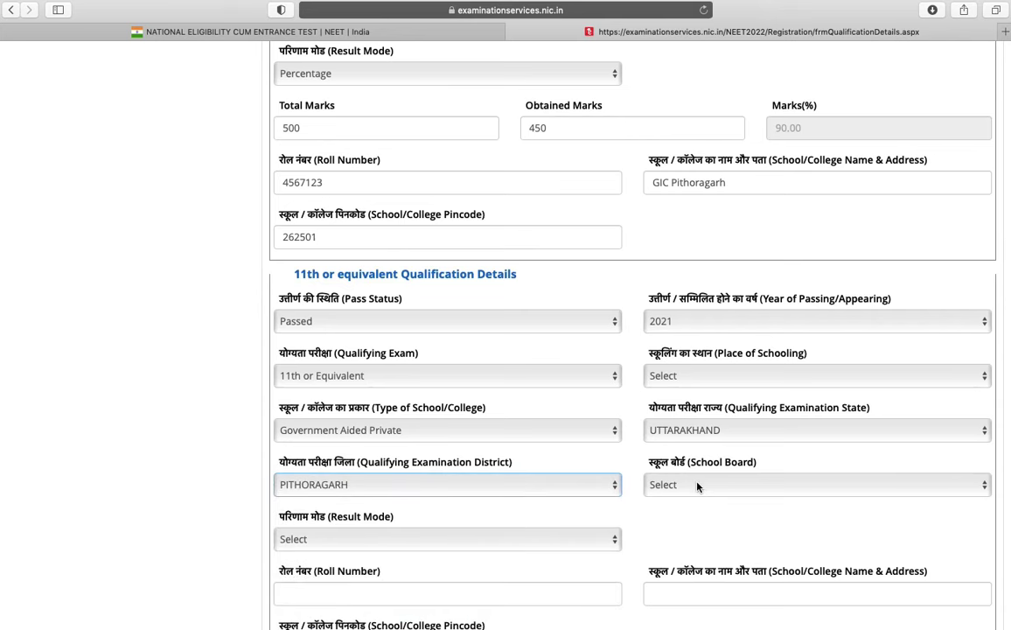
pyautogui.click(697, 485)
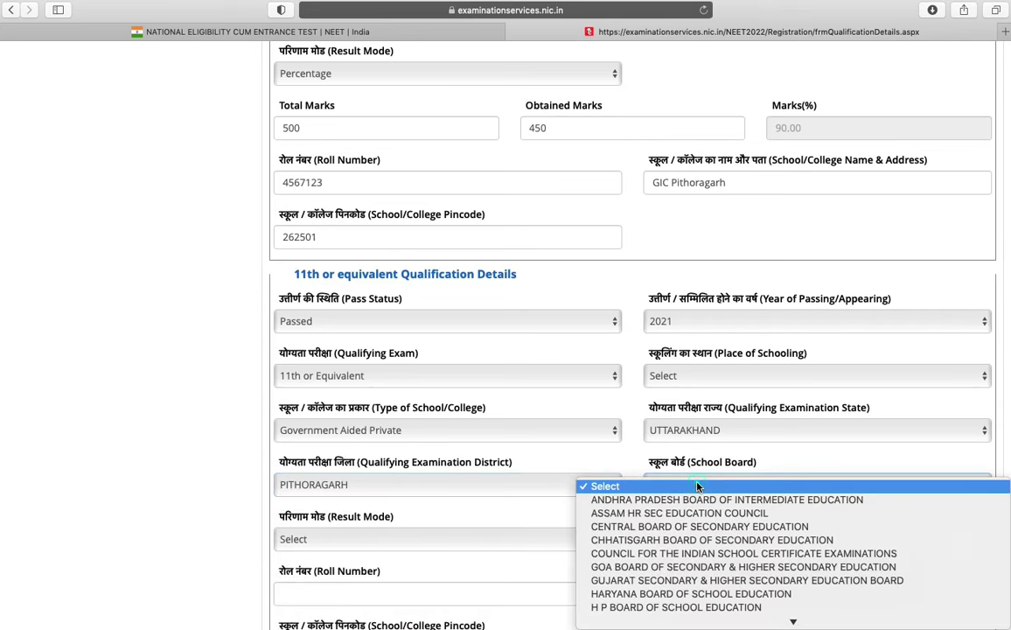
pyautogui.click(688, 534)
pyautogui.click(482, 541)
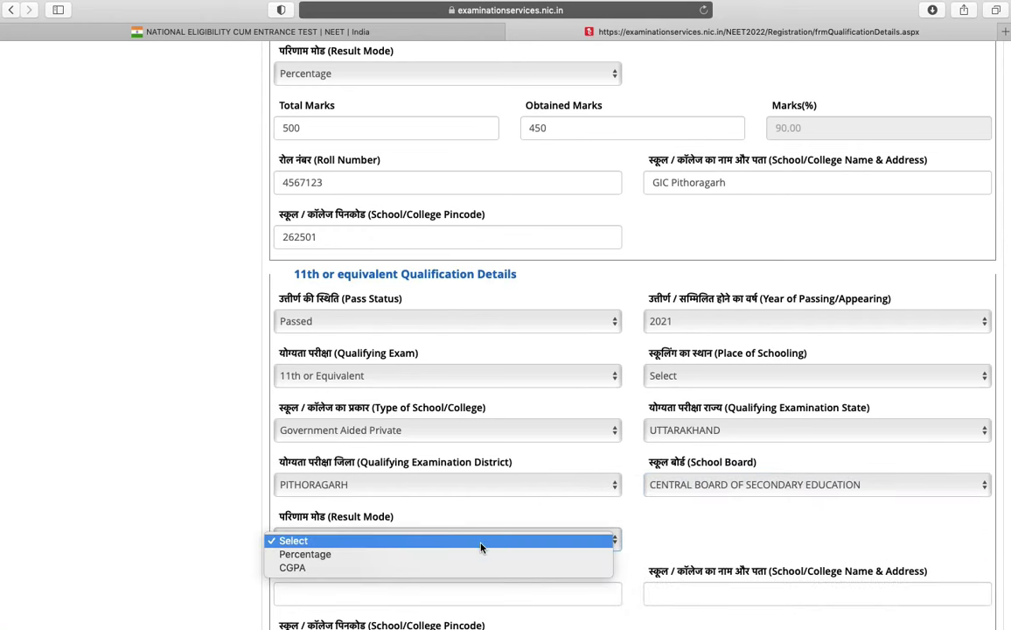
pyautogui.click(479, 553)
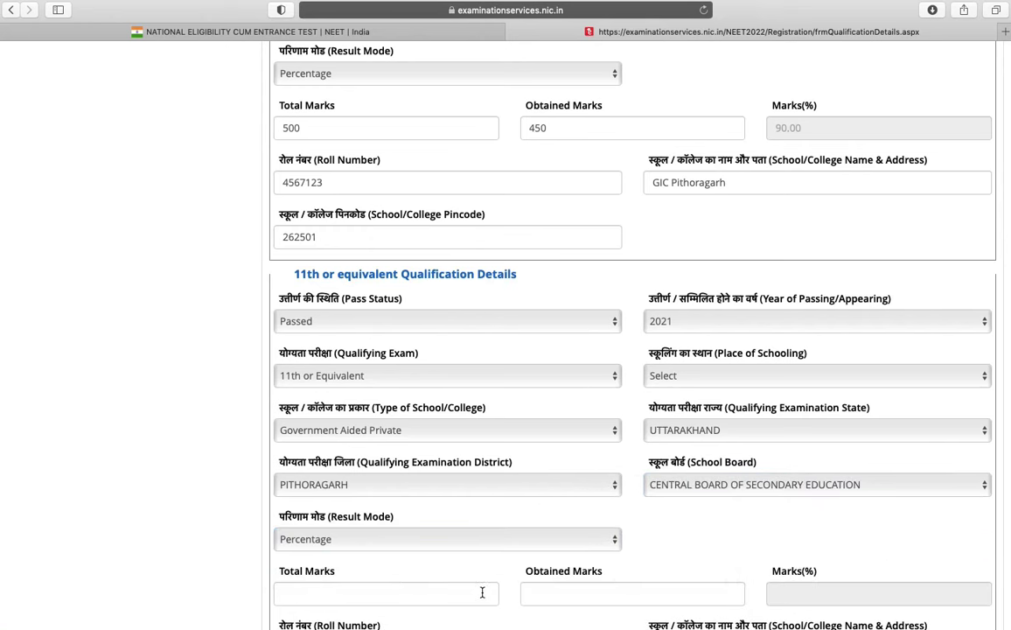
# Enter the 11th marks as 429 obtained out of 500
pyautogui.click(482, 593)
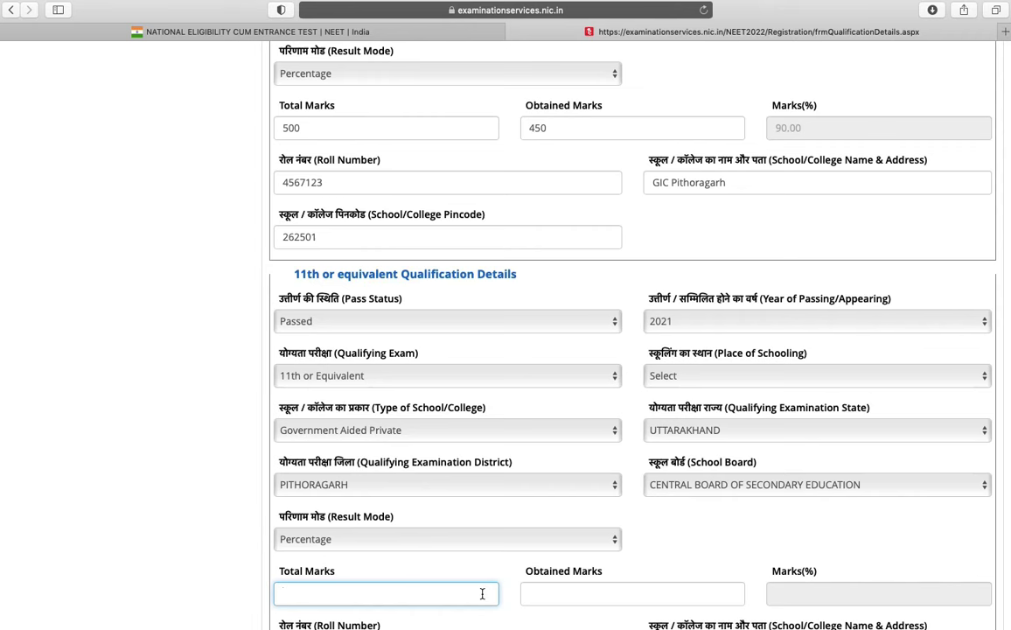
pyautogui.write('500')
pyautogui.click(622, 594)
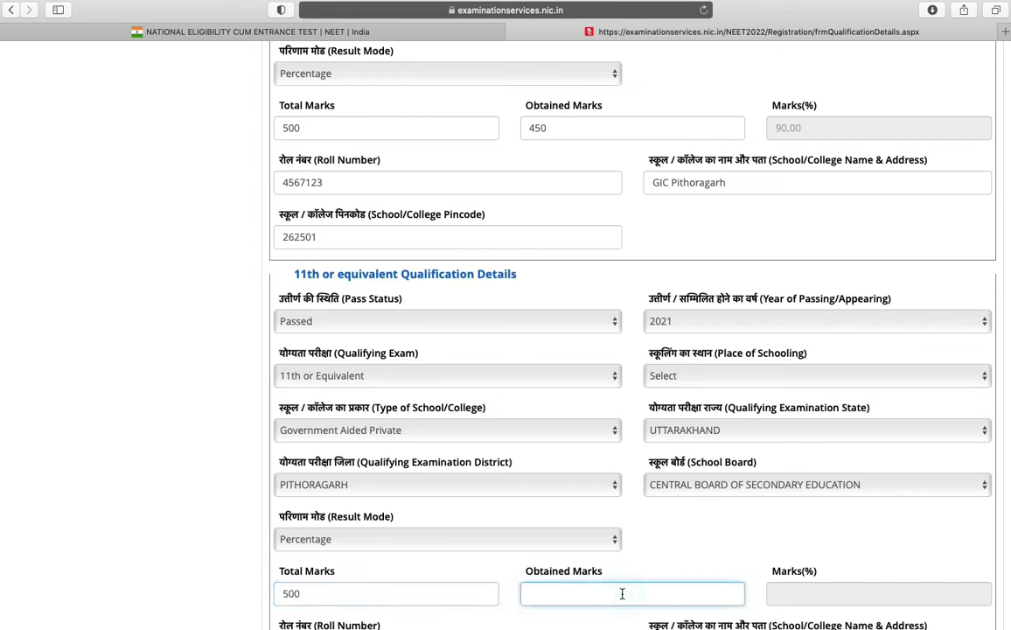
pyautogui.write('429')
pyautogui.scroll(-3, 621, 595)
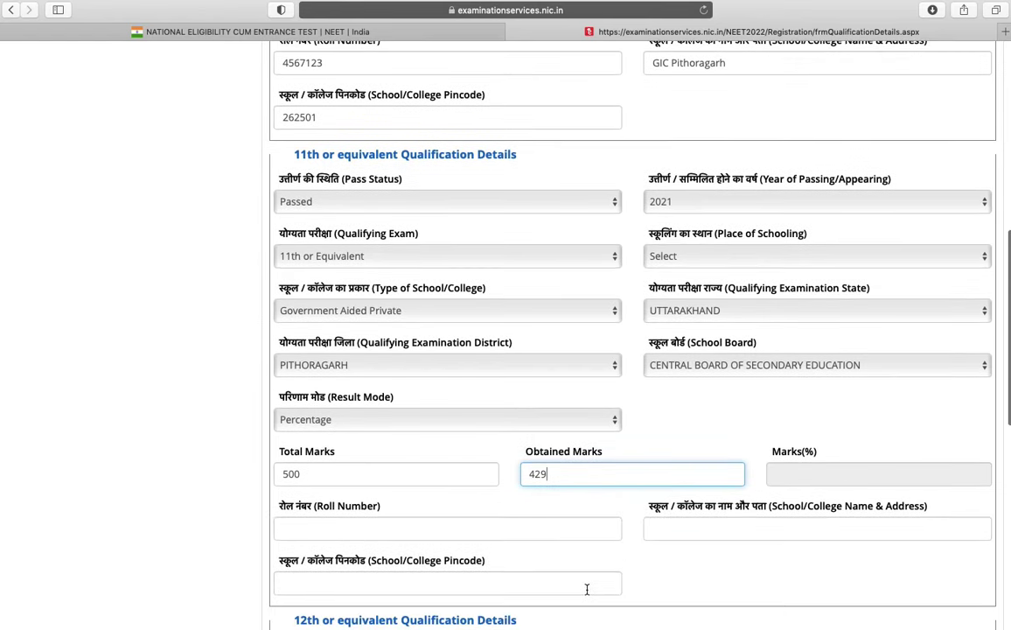
# Fill the 11th roll number, school name 'GIC pithoragarh' and pincode 262501
pyautogui.click(541, 531)
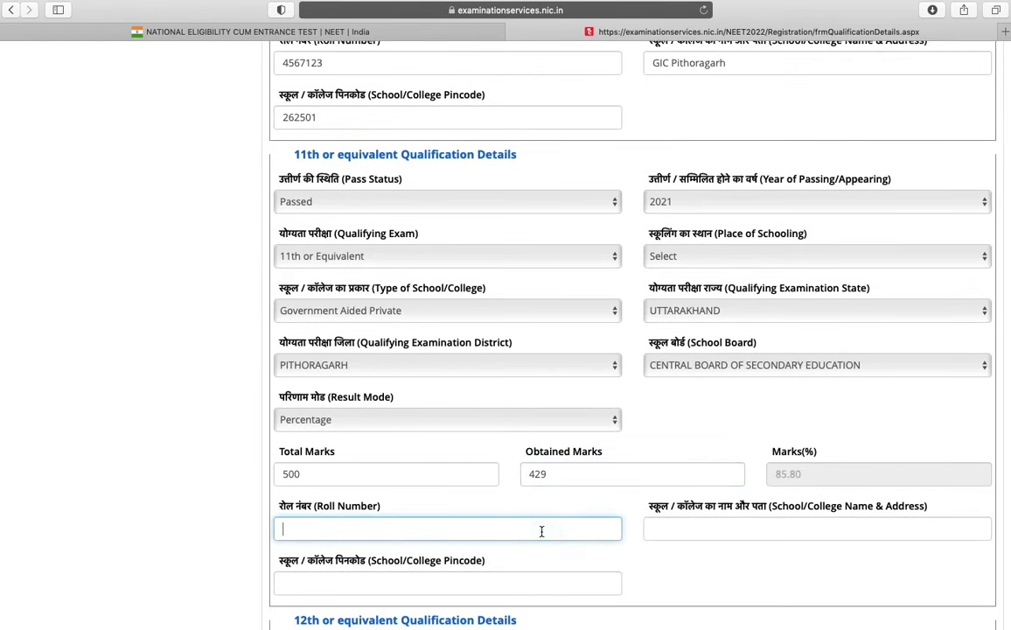
pyautogui.click(789, 531)
pyautogui.write('GIC p')
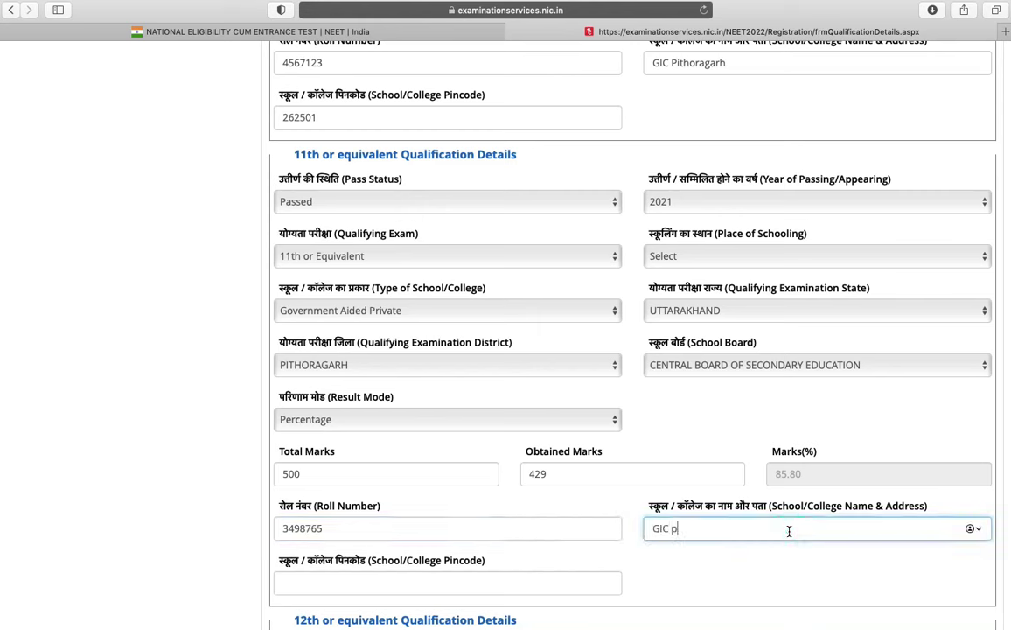
pyautogui.write('ithoragarh')
pyautogui.click(553, 584)
pyautogui.write('262')
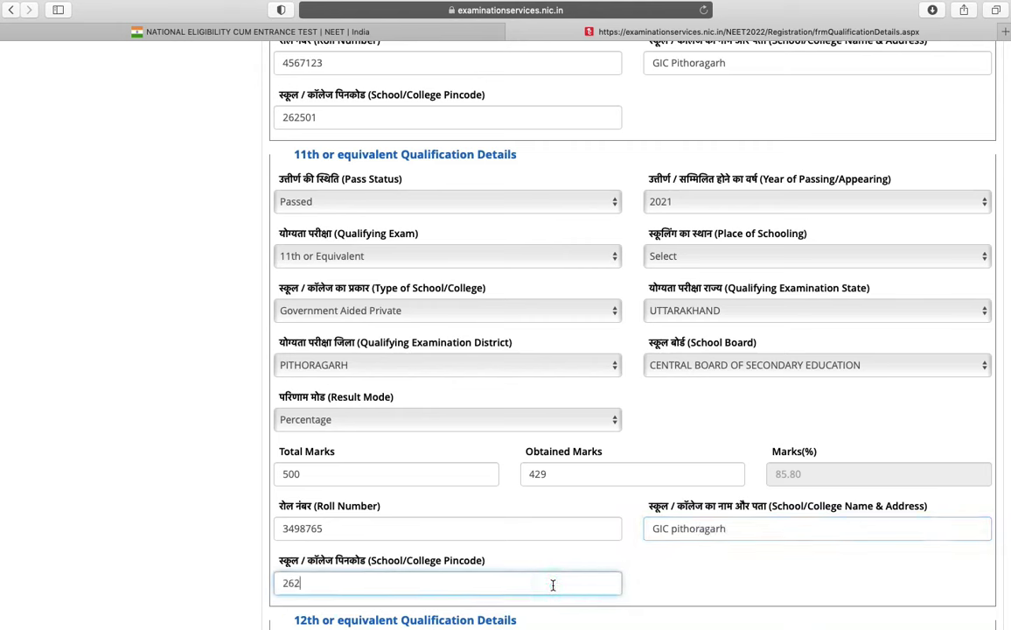
pyautogui.write('501')
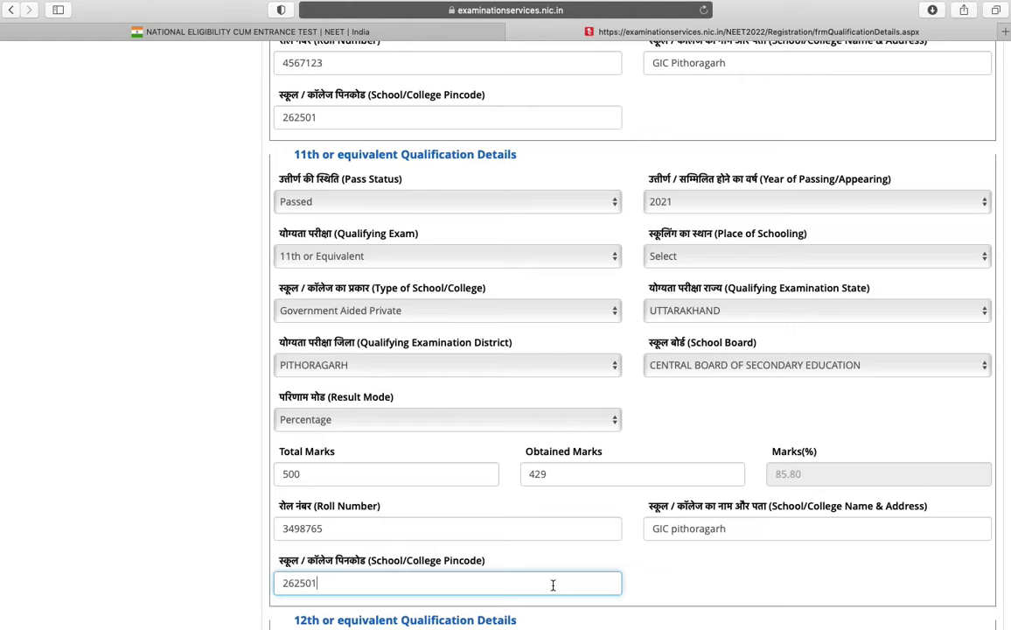
pyautogui.scroll(-10, 552, 585)
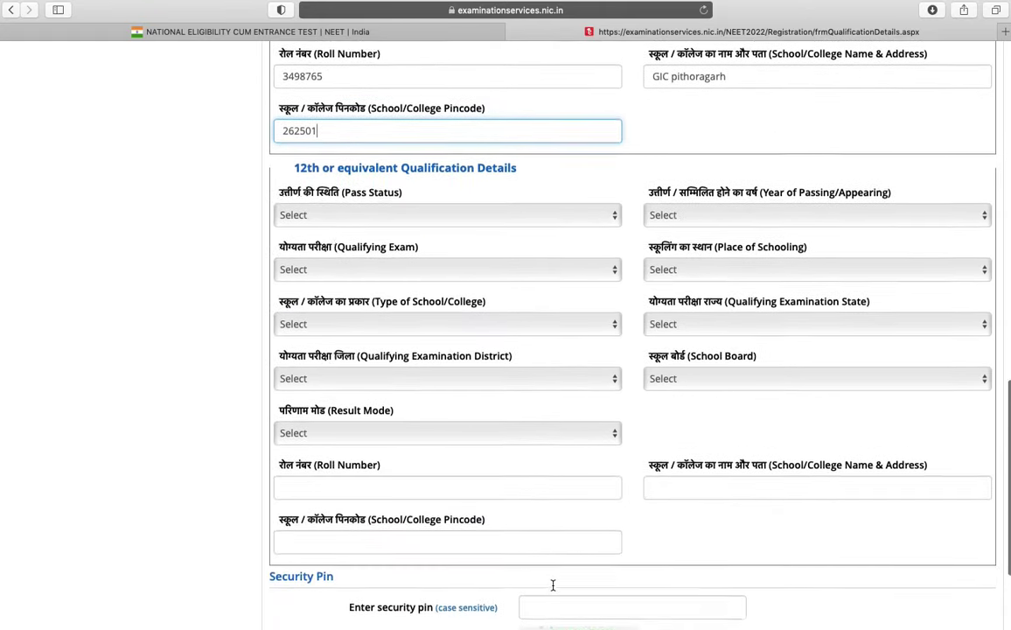
# Mark the 12th as Appearing in 2022, CODE: 01, Urban, Government Aided Private school
pyautogui.click(534, 202)
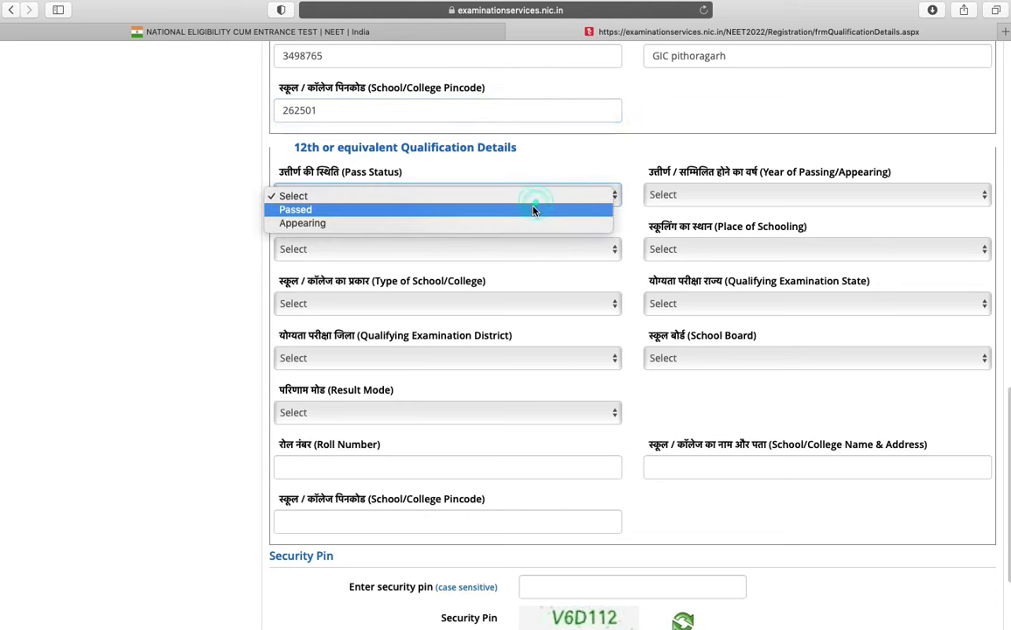
pyautogui.click(529, 223)
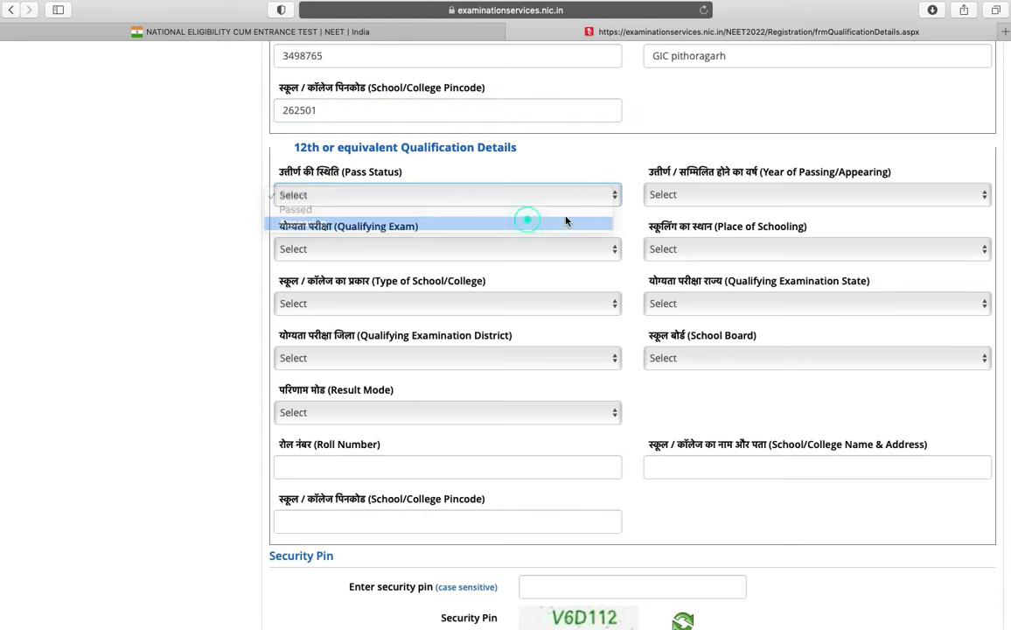
pyautogui.click(718, 196)
pyautogui.click(718, 196)
pyautogui.click(489, 252)
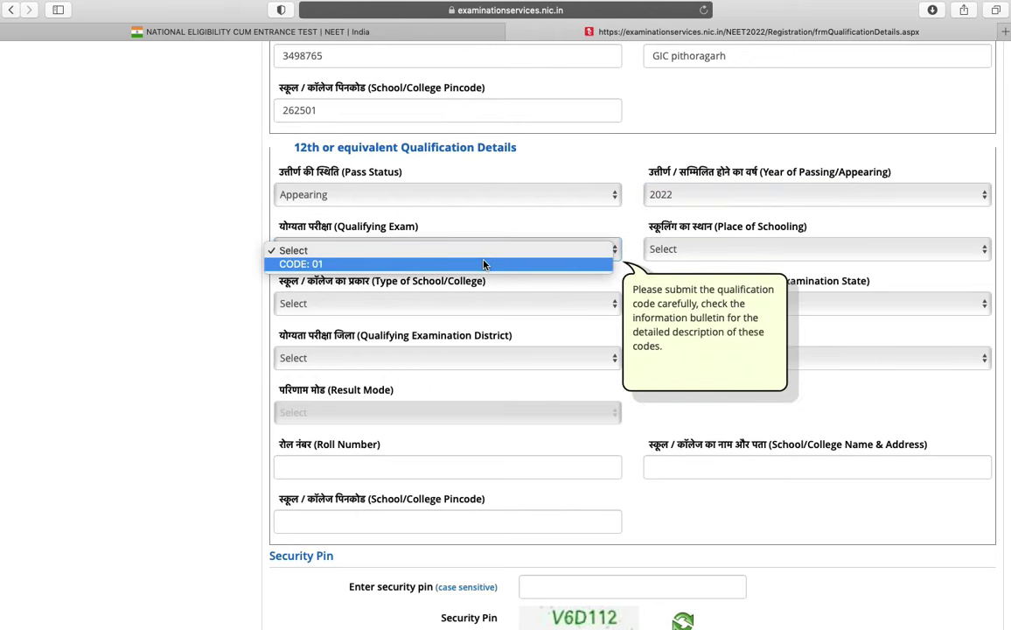
pyautogui.click(482, 265)
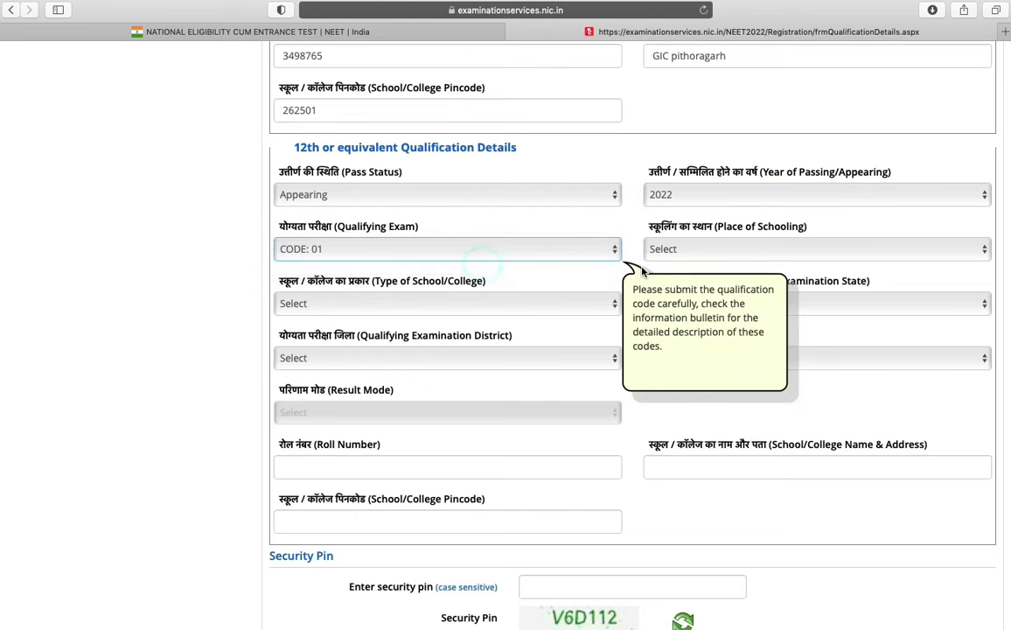
pyautogui.click(710, 248)
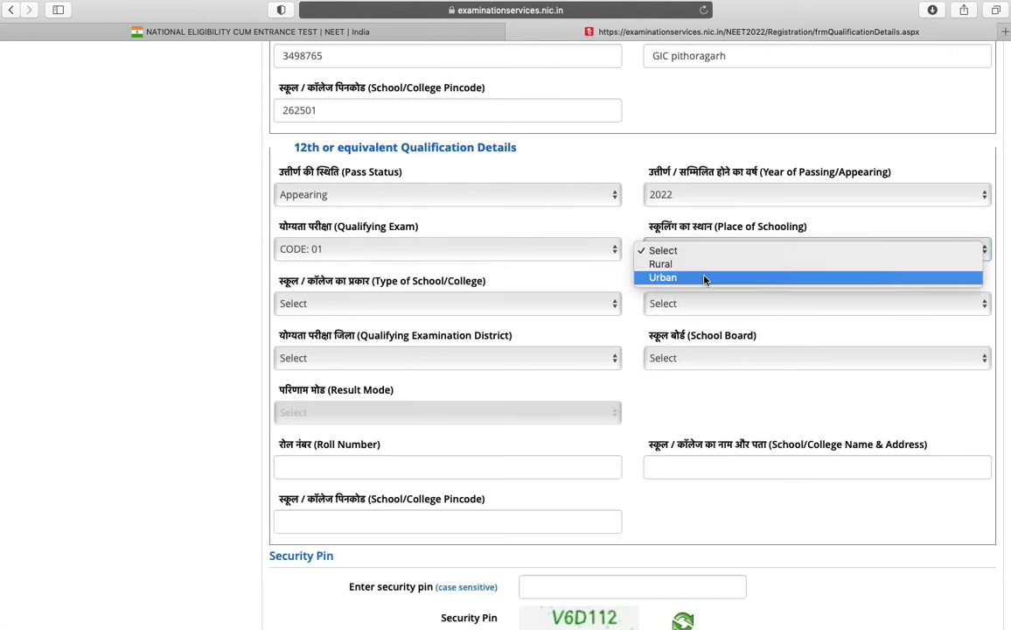
pyautogui.click(705, 277)
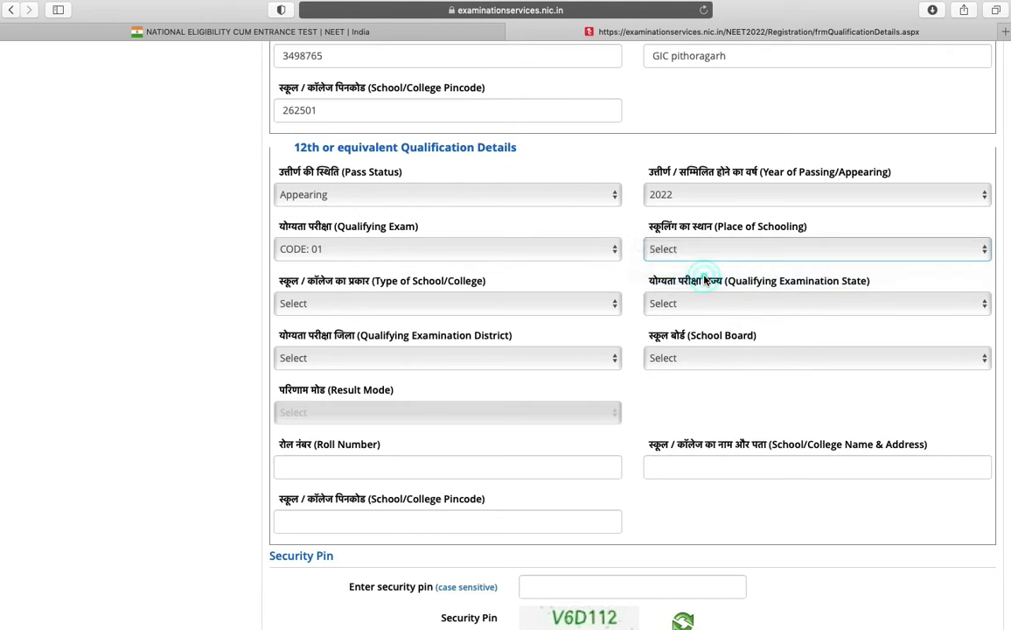
pyautogui.click(480, 308)
pyautogui.click(481, 319)
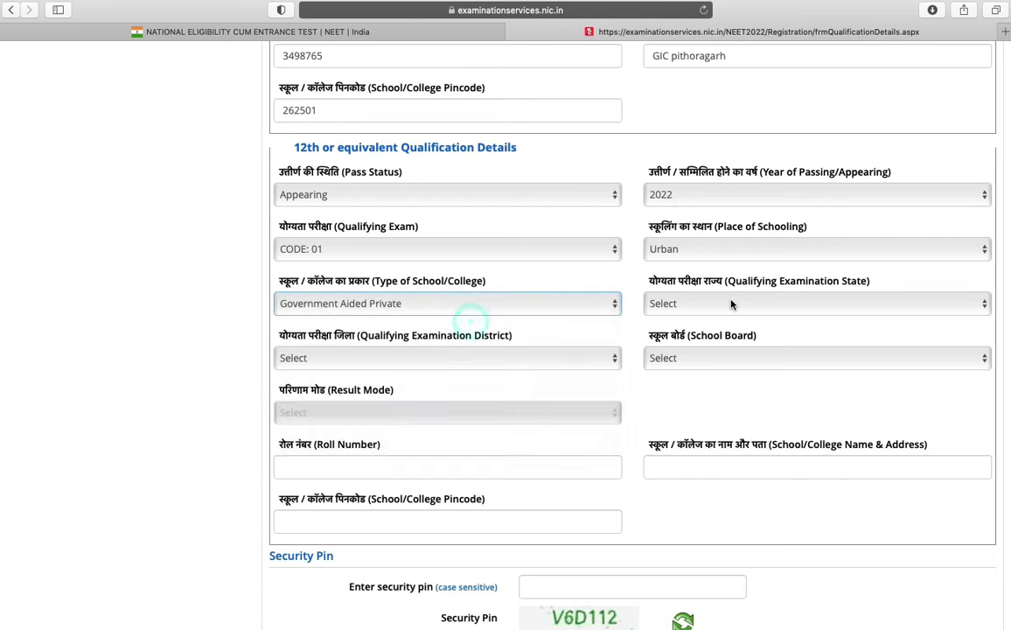
# Set the 12th qualifying examination state to UTTARAKHAND
pyautogui.click(742, 302)
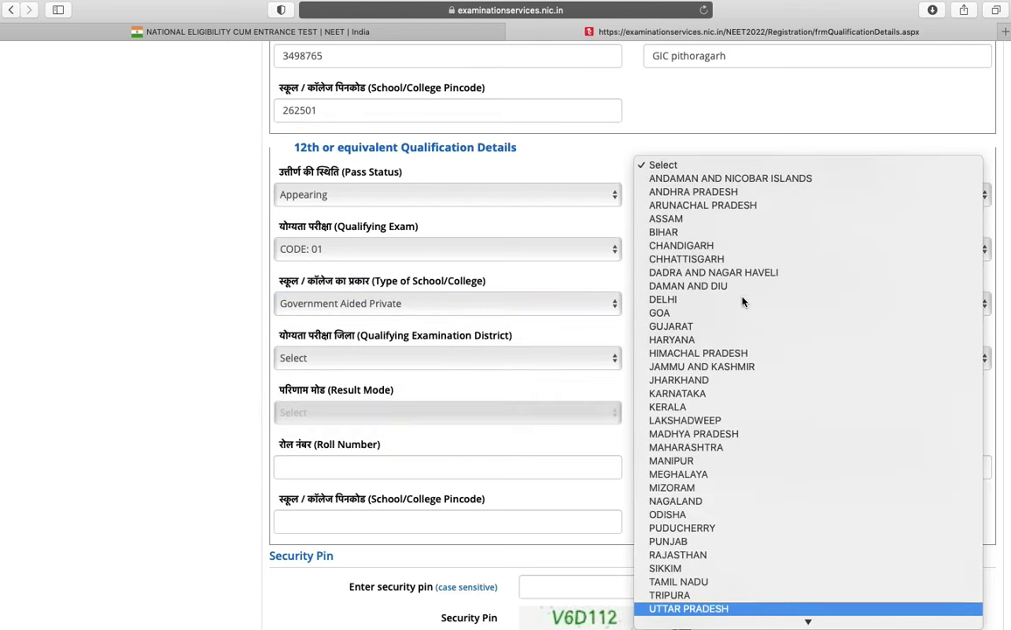
pyautogui.press('Escape')
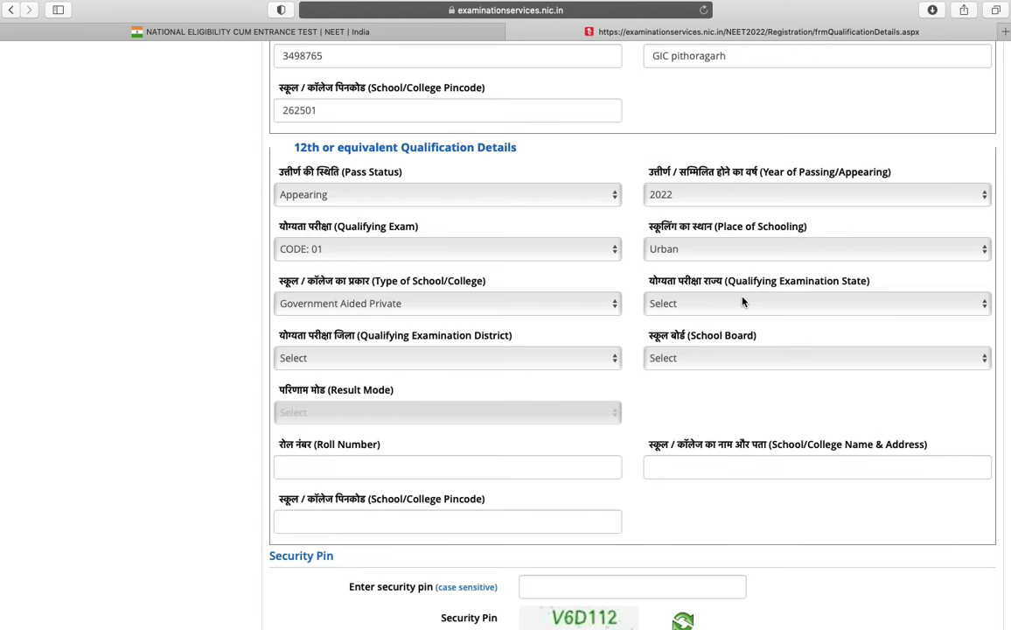
pyautogui.click(743, 302)
pyautogui.press('u')
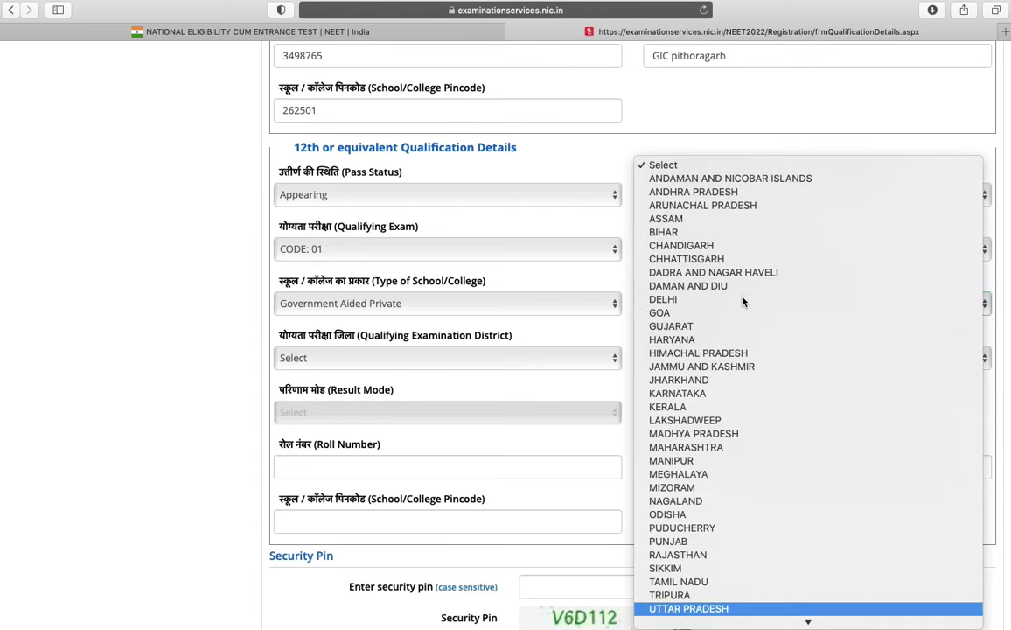
pyautogui.press('Down')
pyautogui.press('Return')
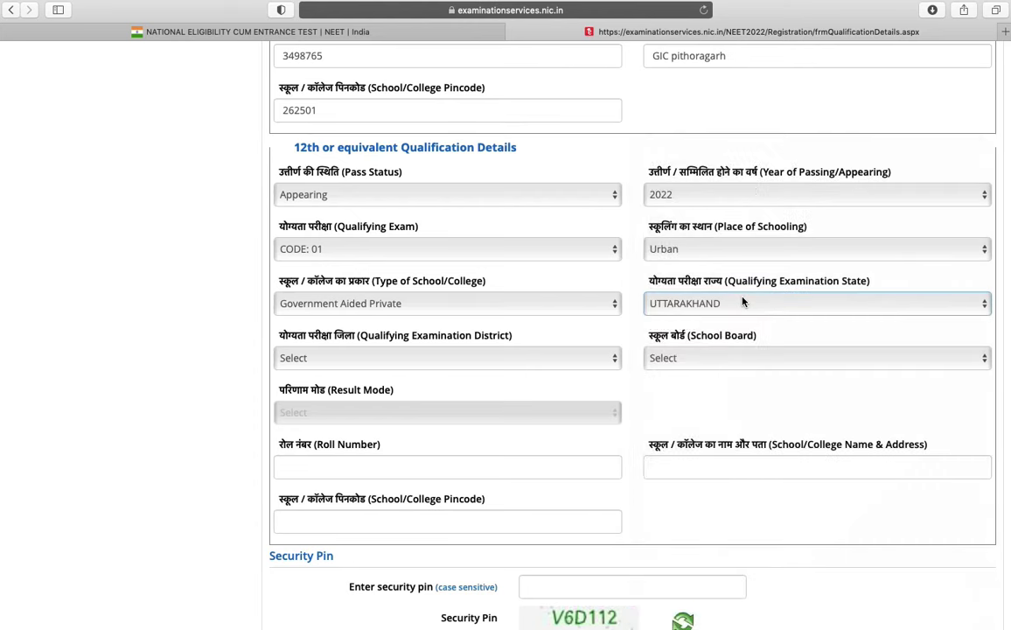
# Set the 12th district to PITHORAGARH and the board to CENTRAL BOARD OF SECONDARY EDUCATION
pyautogui.click(517, 358)
pyautogui.press('p')
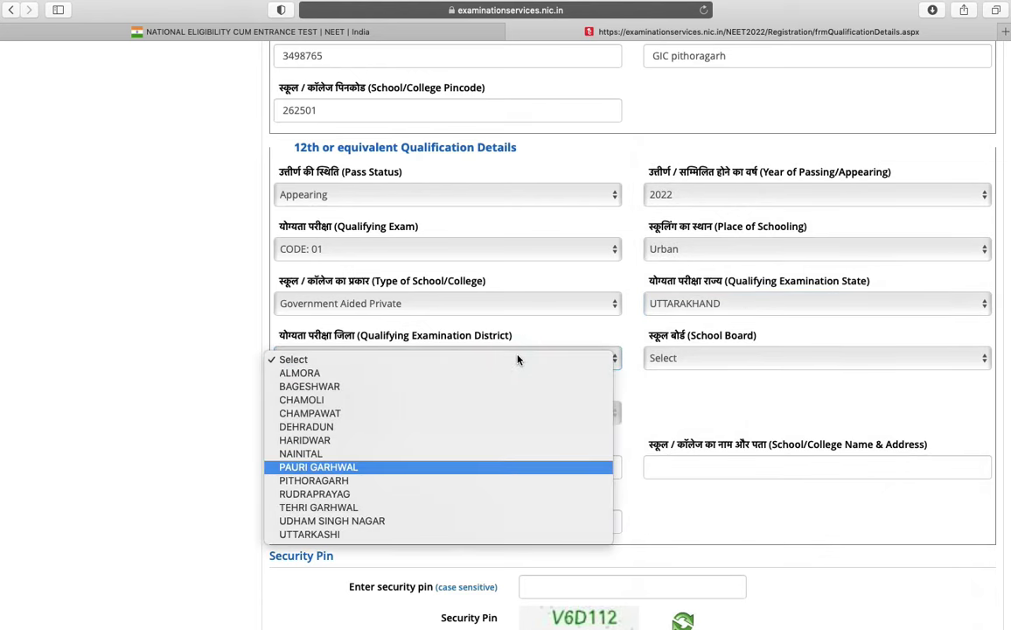
pyautogui.press('Down')
pyautogui.press('Return')
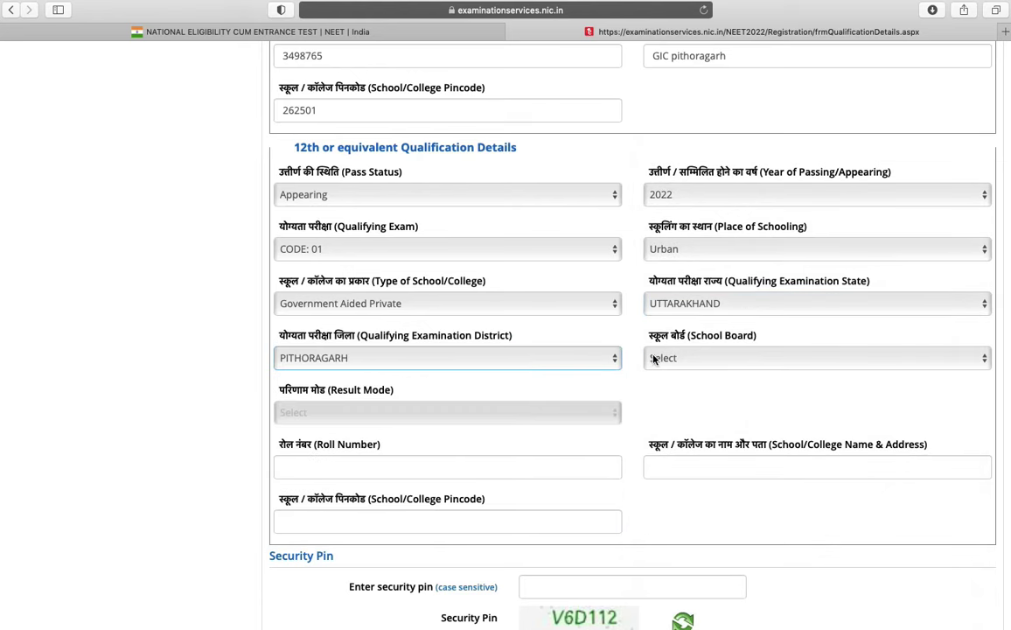
pyautogui.click(653, 359)
pyautogui.press('c')
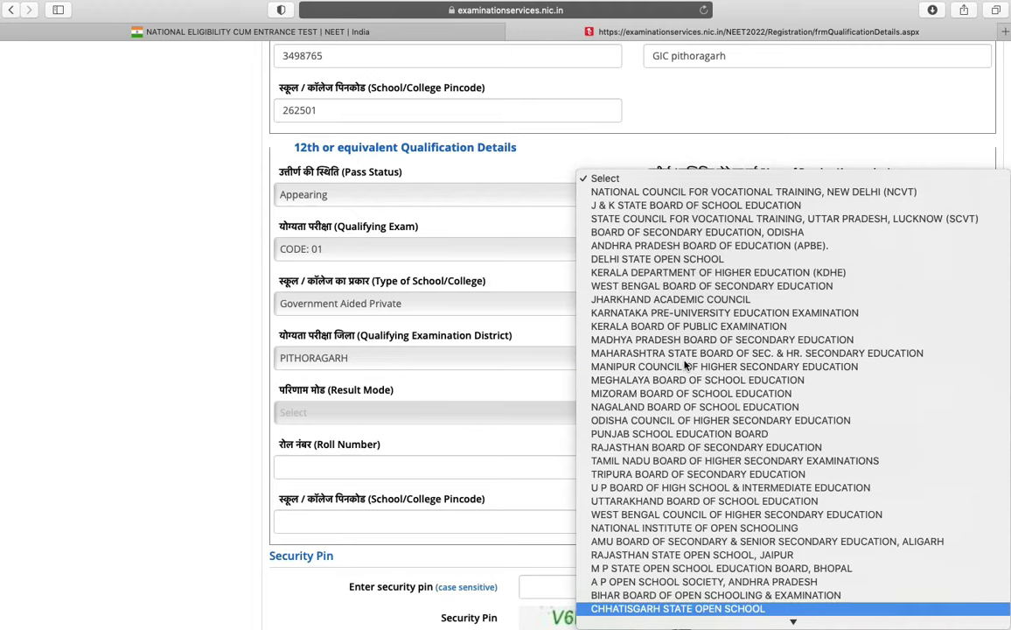
pyautogui.press('e')
pyautogui.press('Return')
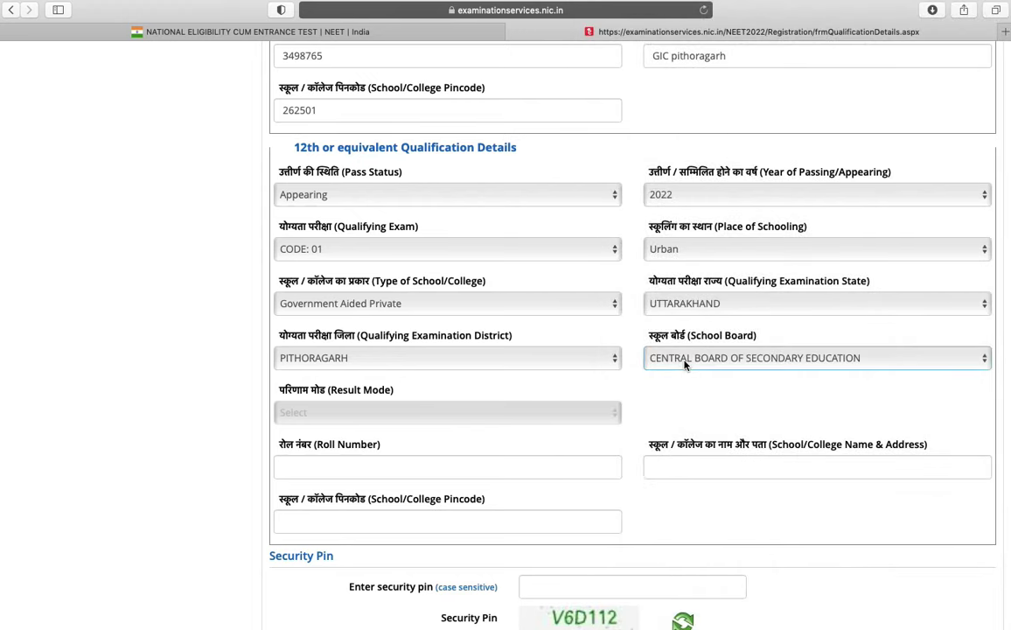
pyautogui.click(571, 409)
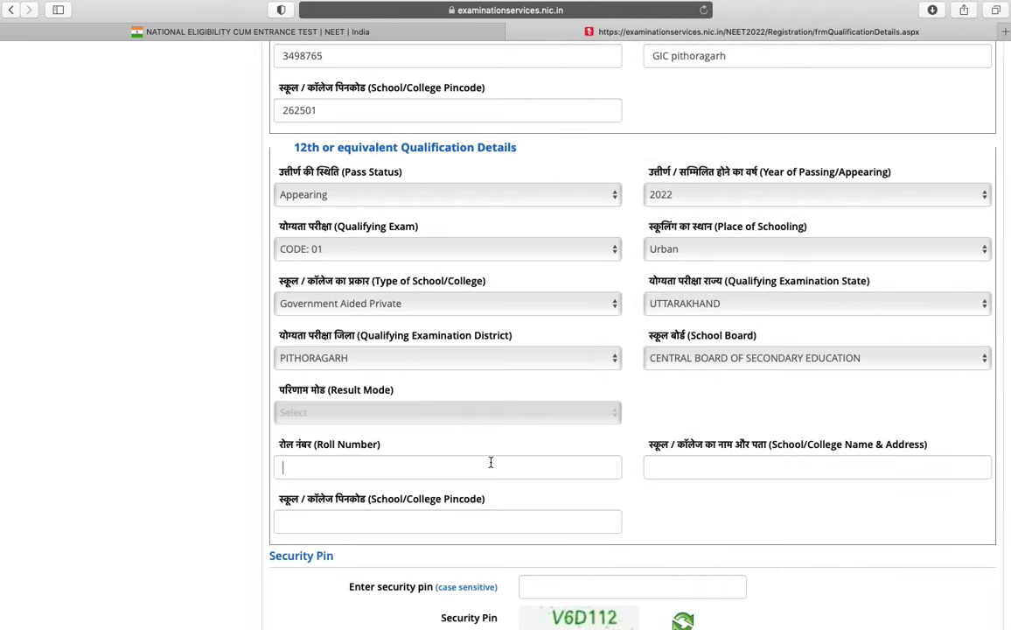
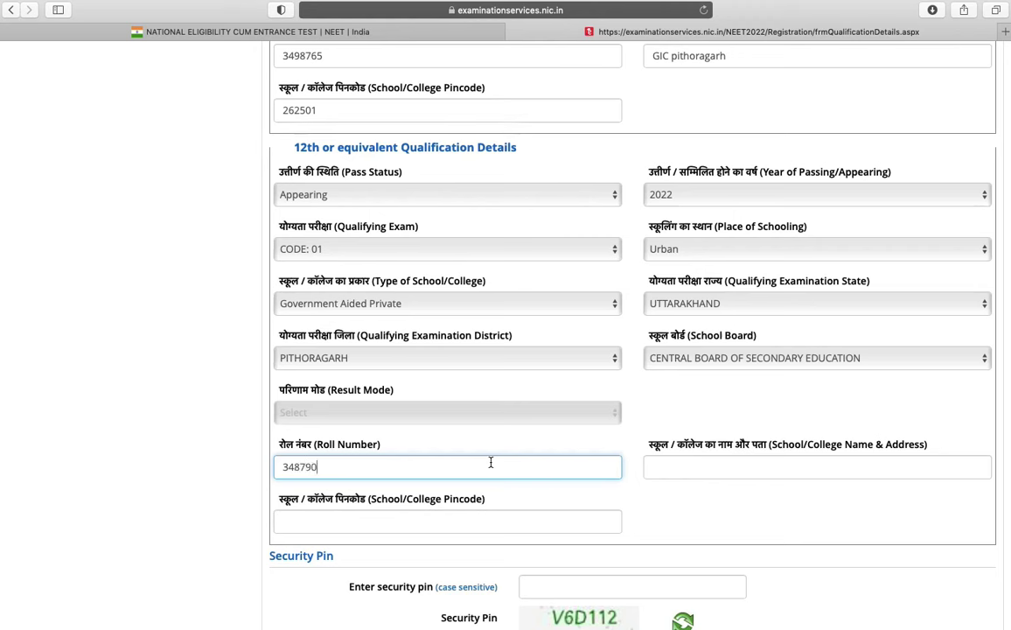
# Fill the 12th roll number, school name 'GIC Pithoragar' and pincode 262501
pyautogui.click(742, 471)
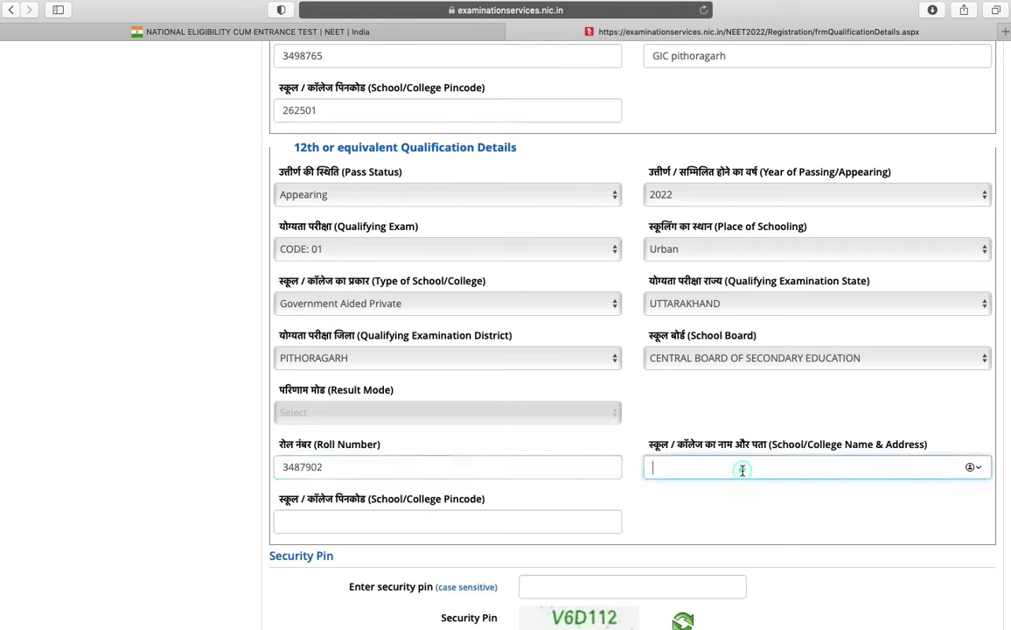
pyautogui.write('GIC Pithoragarh')
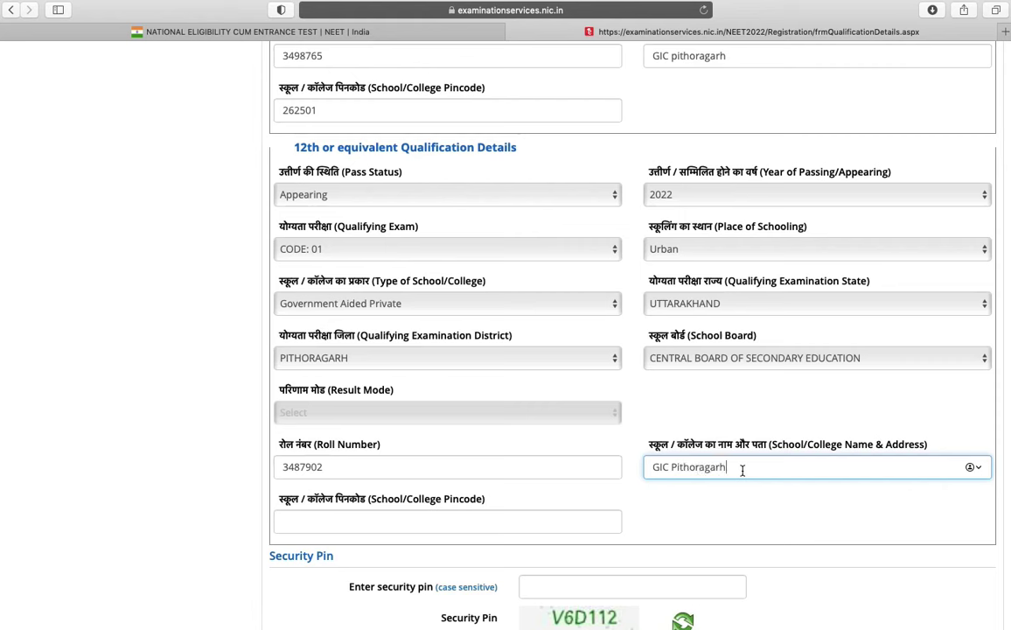
pyautogui.click(549, 521)
pyautogui.write('262501')
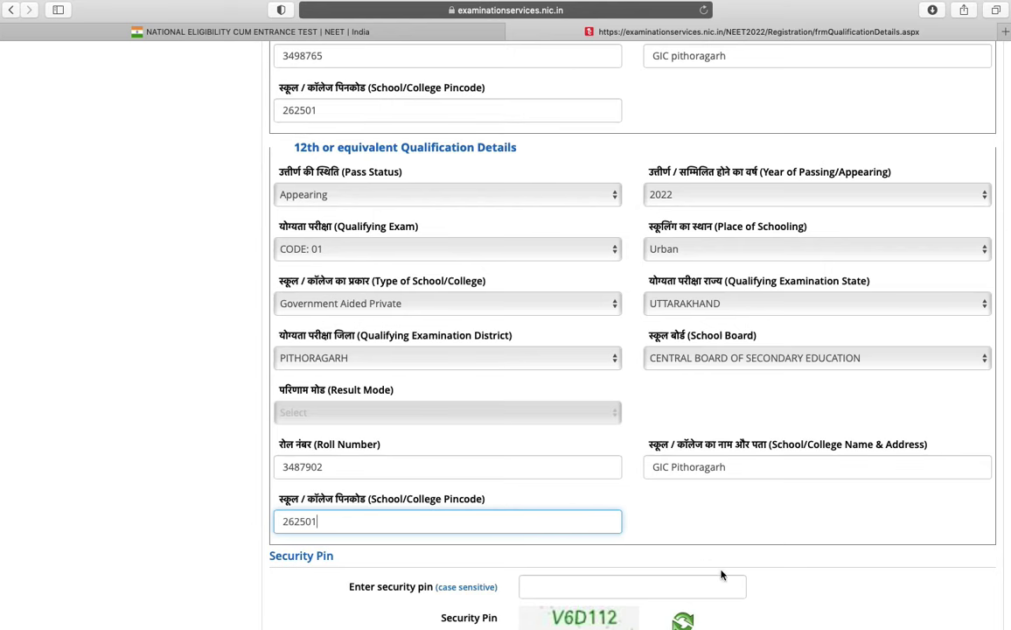
pyautogui.scroll(-3, 548, 521)
# Enter the security pin, then save and confirm the qualification details
pyautogui.click(583, 440)
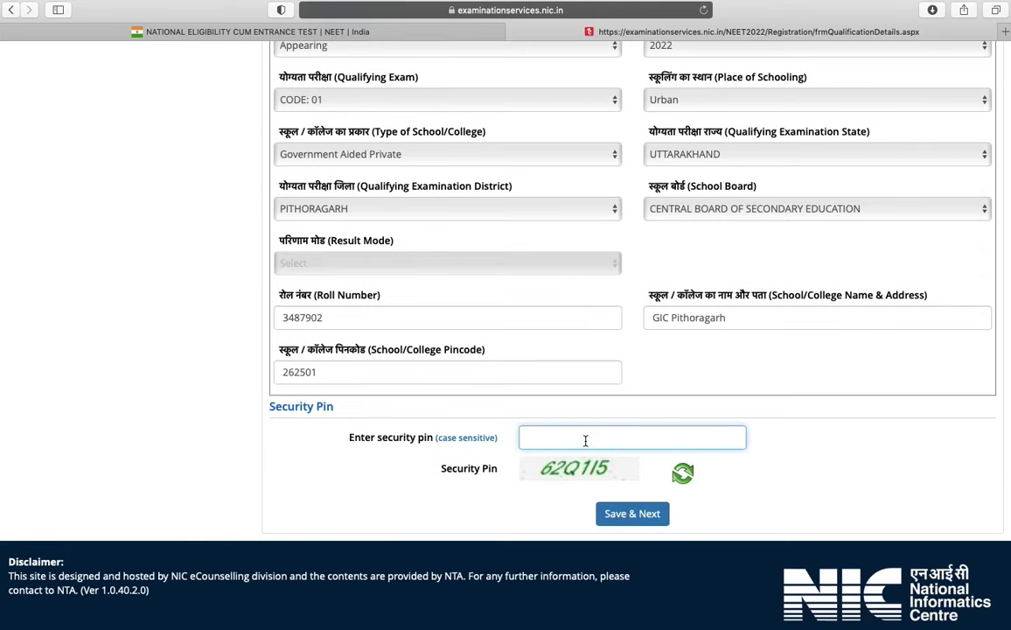
pyautogui.write('62Q1I5')
pyautogui.click(645, 514)
pyautogui.click(494, 371)
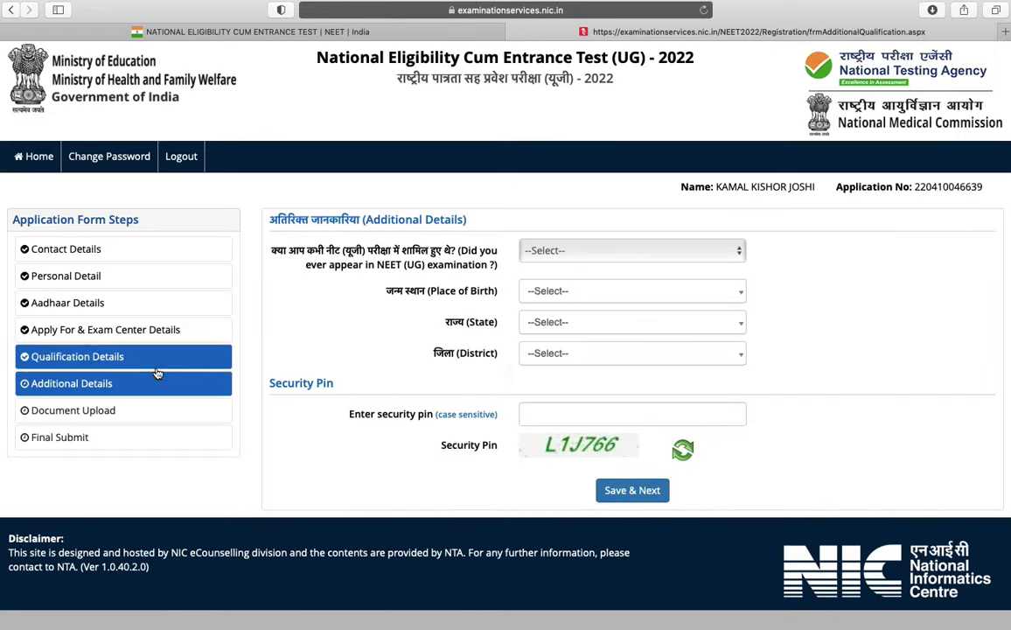
# Answer No to previous NEET appearance and set India as the place of birth
pyautogui.click(567, 253)
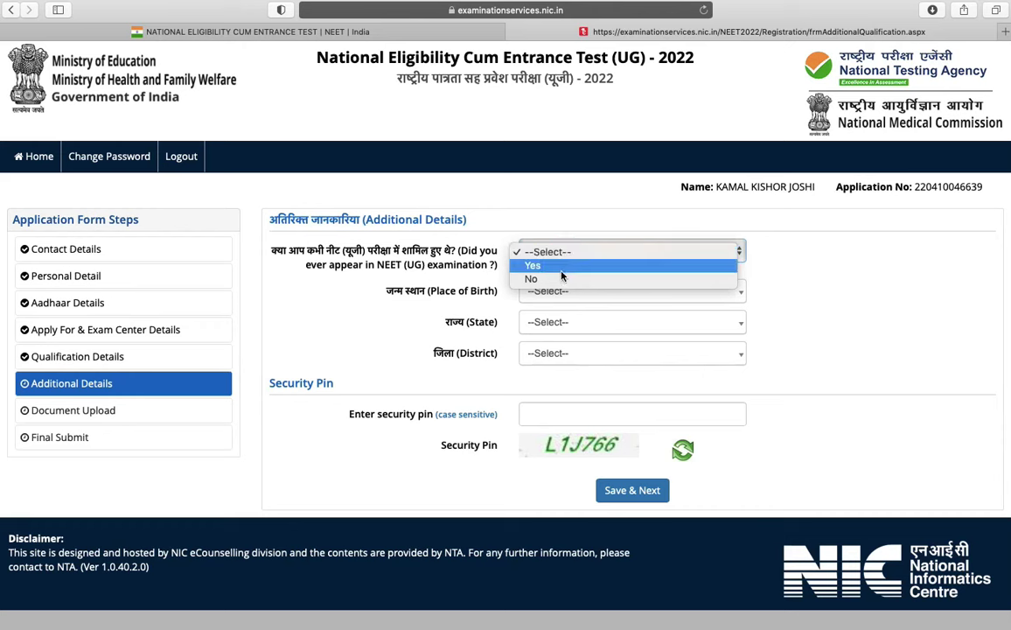
pyautogui.click(563, 279)
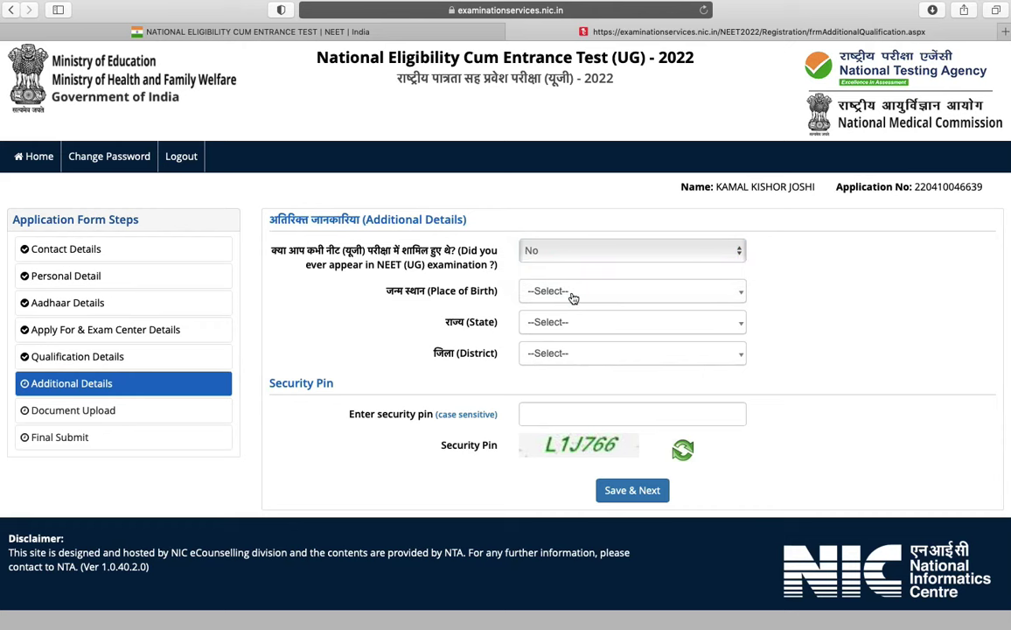
pyautogui.click(572, 293)
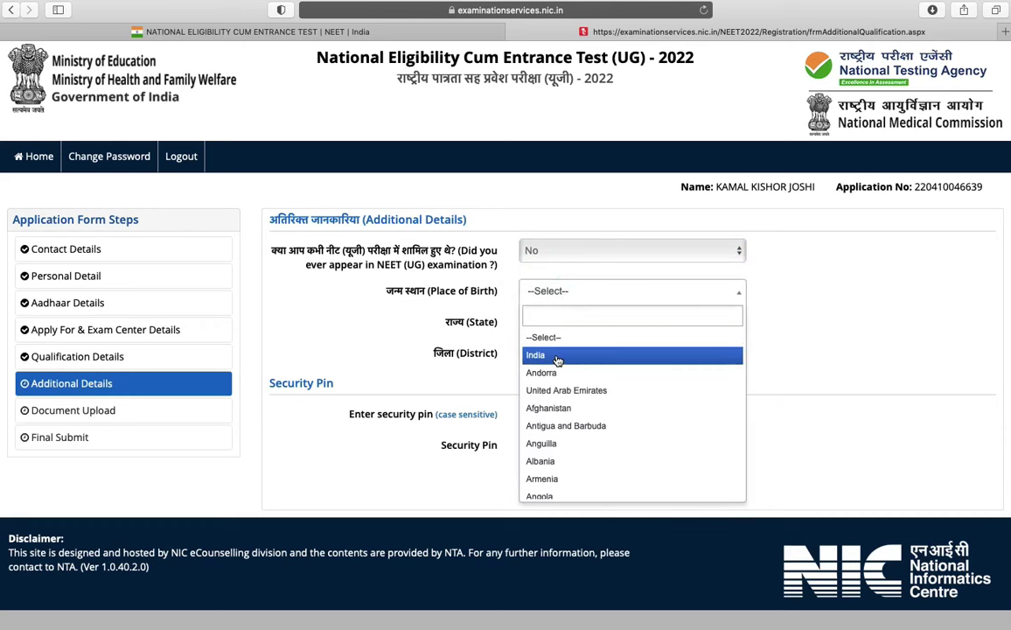
pyautogui.click(558, 357)
# Select UTTARAKHAND as the birth state and PITHORAGARH as the district
pyautogui.click(574, 325)
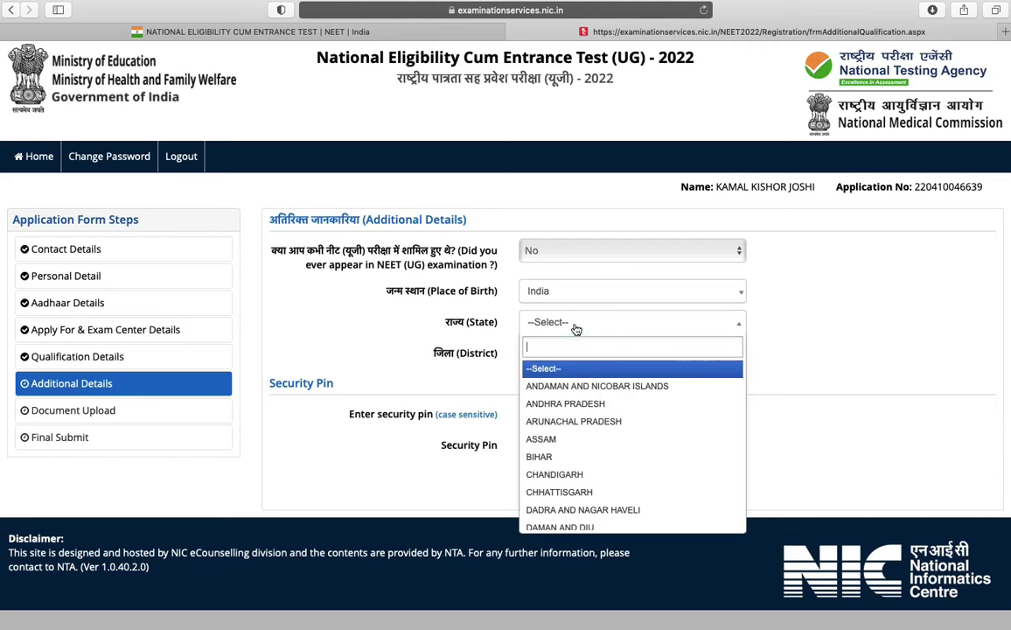
pyautogui.write('utt')
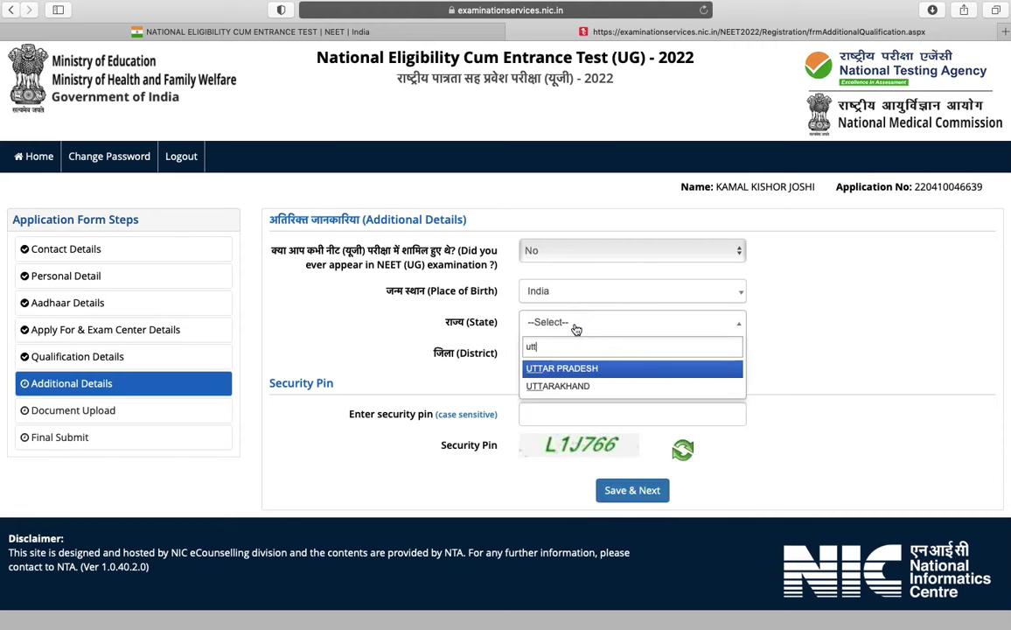
pyautogui.press('Down')
pyautogui.press('Return')
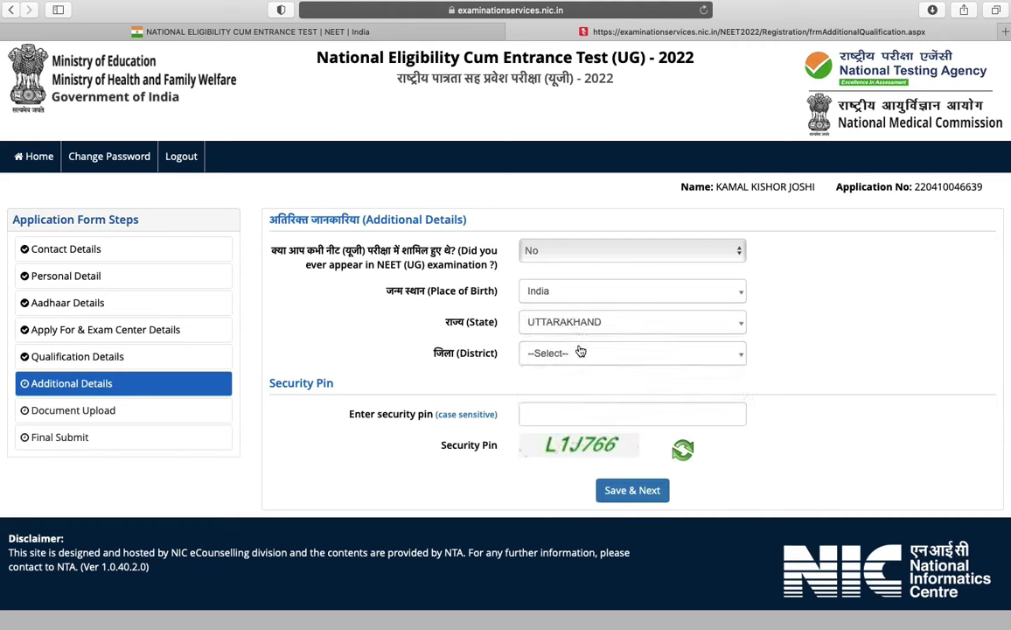
pyautogui.click(568, 360)
pyautogui.write('pith')
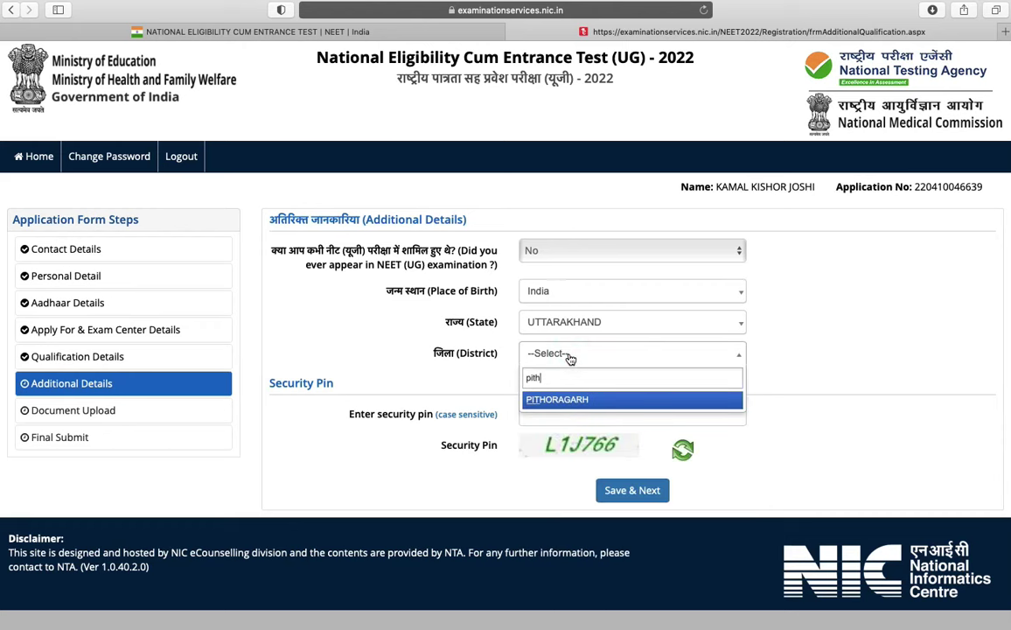
pyautogui.press('Return')
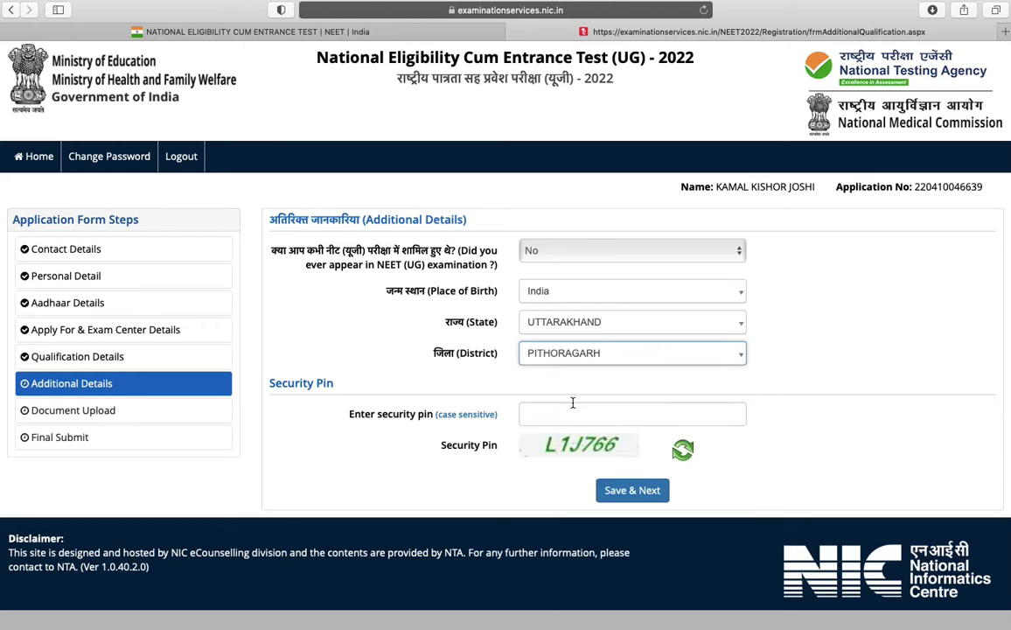
# Enter the displayed security pin, then save and confirm the Additional Details
pyautogui.click(573, 414)
pyautogui.write('L1J')
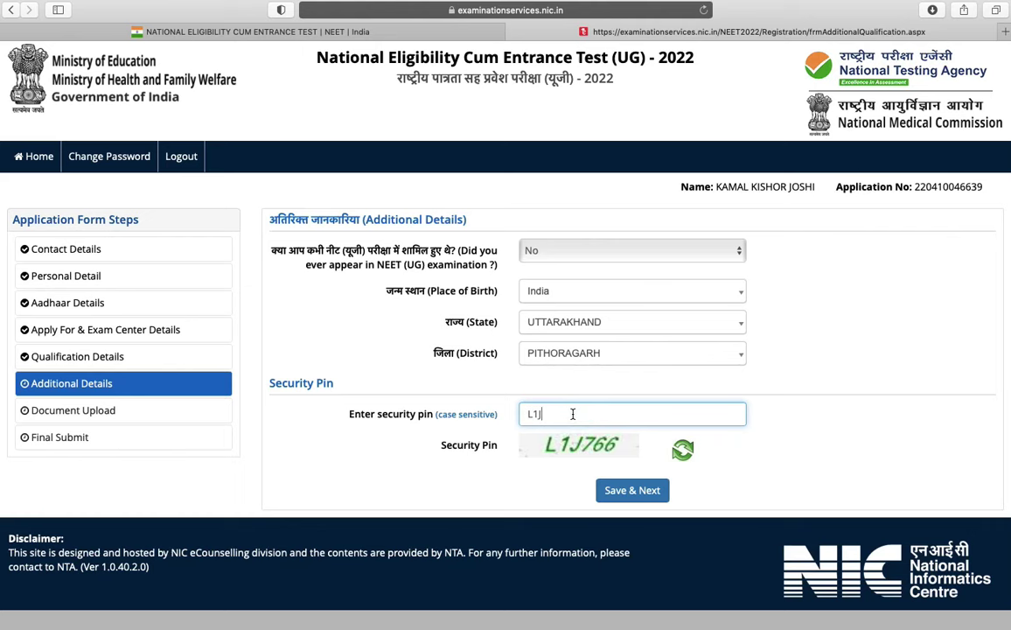
pyautogui.write('766')
pyautogui.click(631, 493)
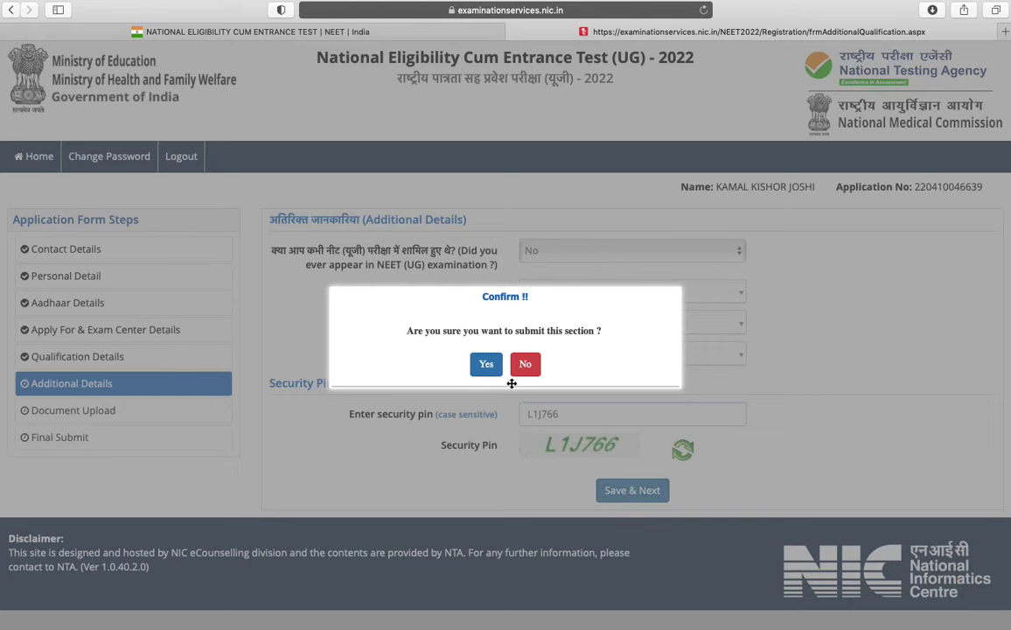
pyautogui.click(486, 364)
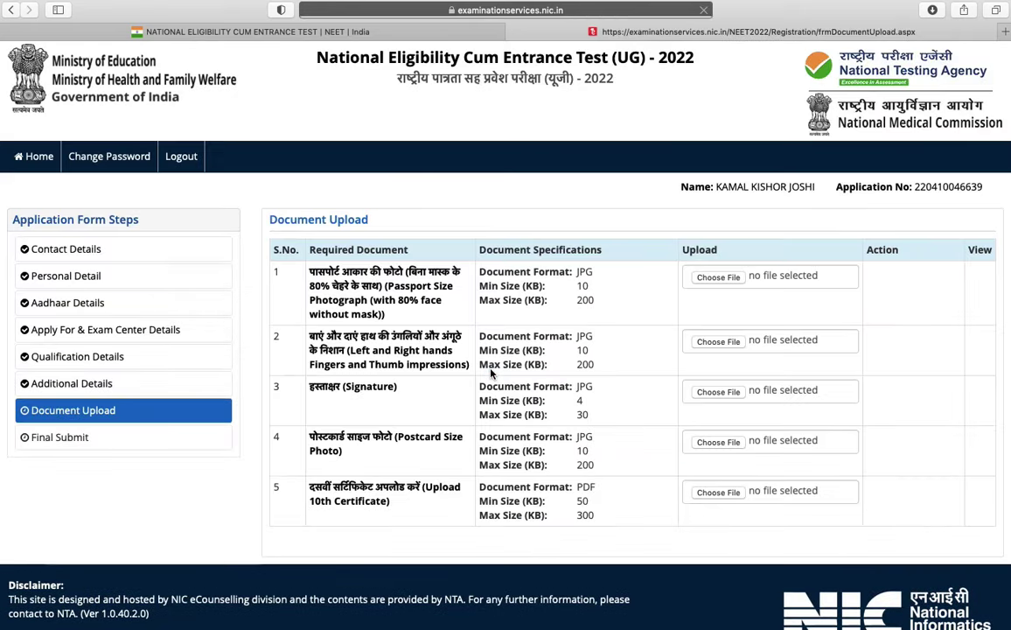
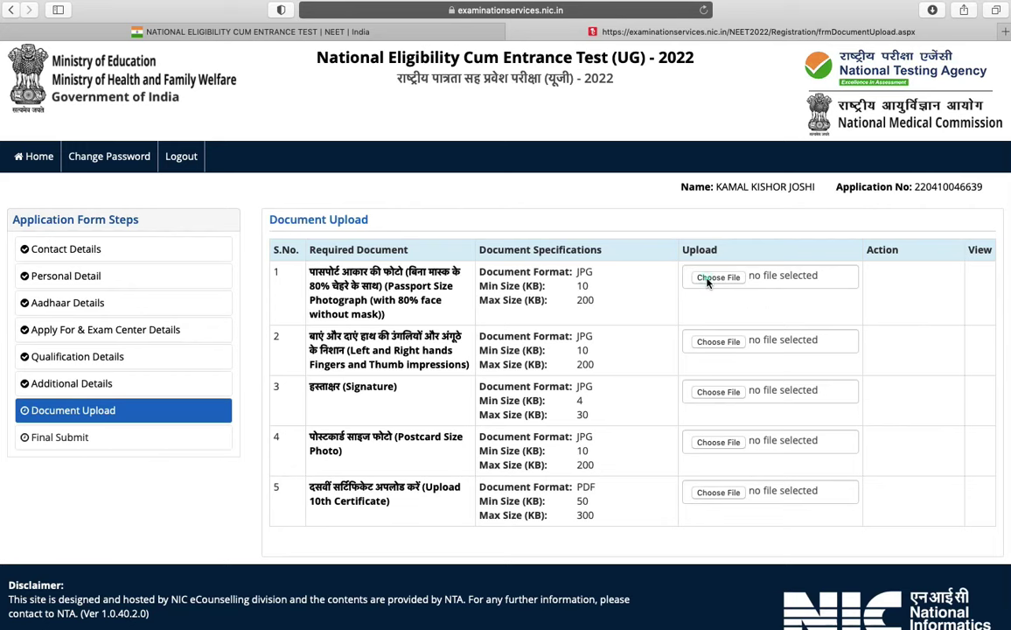
# Upload the passport-size photo JPG at its original, uncropped size and close the success alert
pyautogui.click(710, 278)
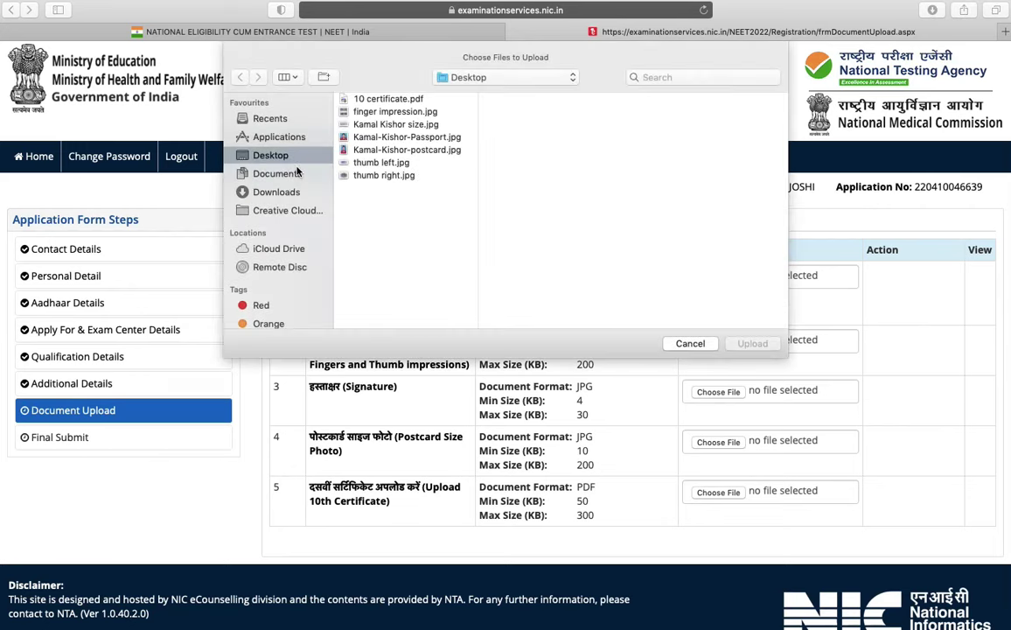
pyautogui.click(385, 137)
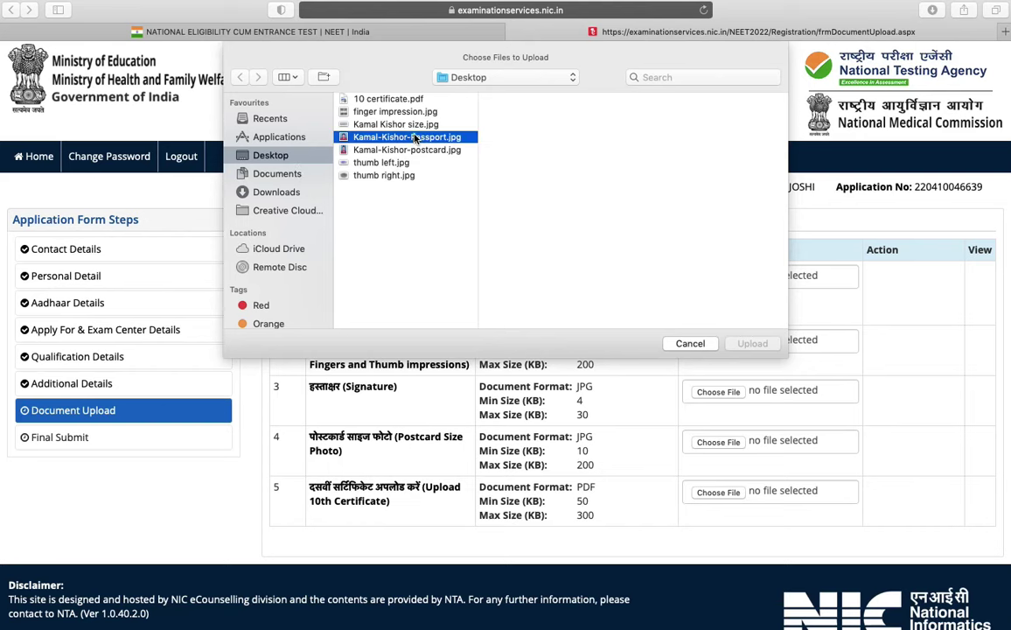
pyautogui.click(752, 344)
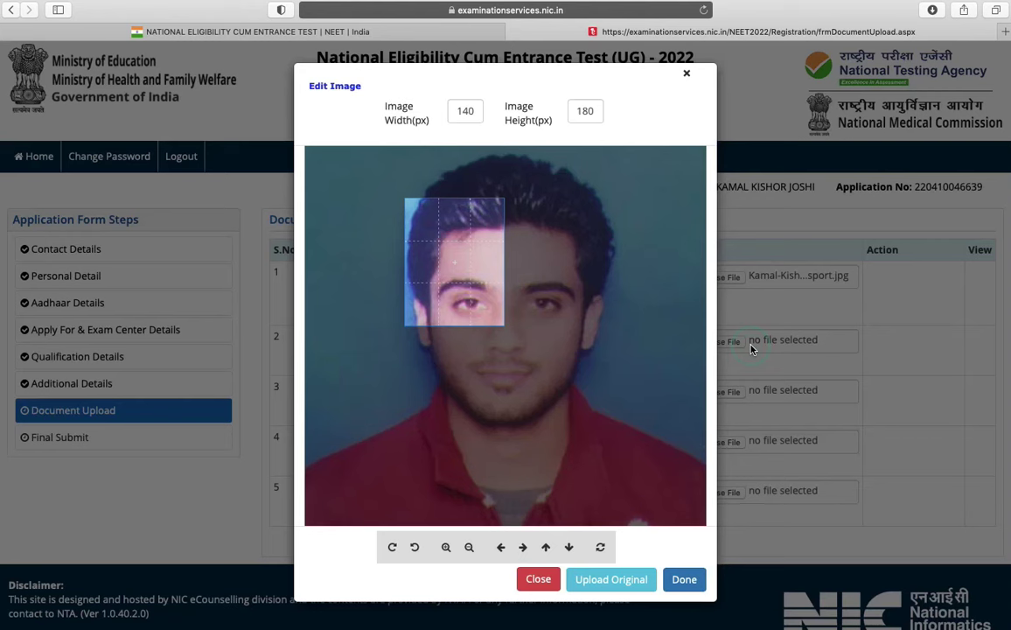
pyautogui.click(622, 580)
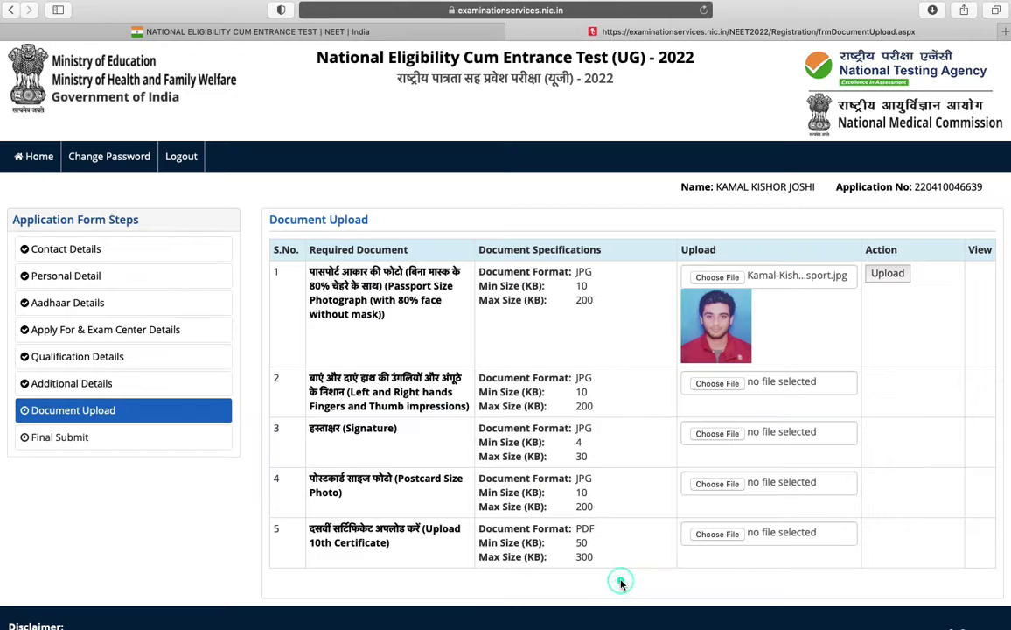
pyautogui.click(887, 273)
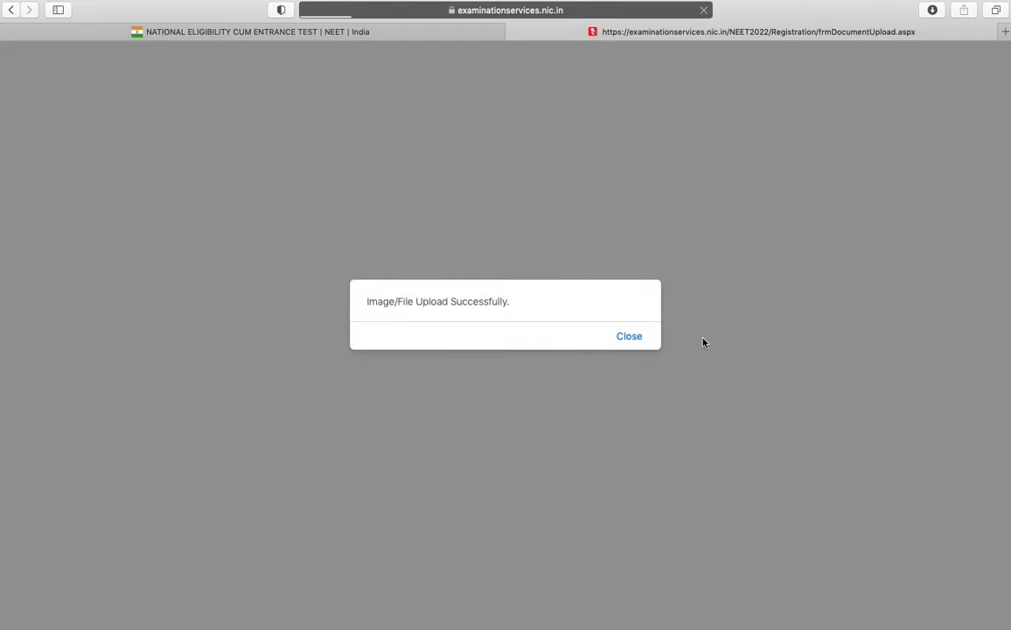
pyautogui.click(634, 342)
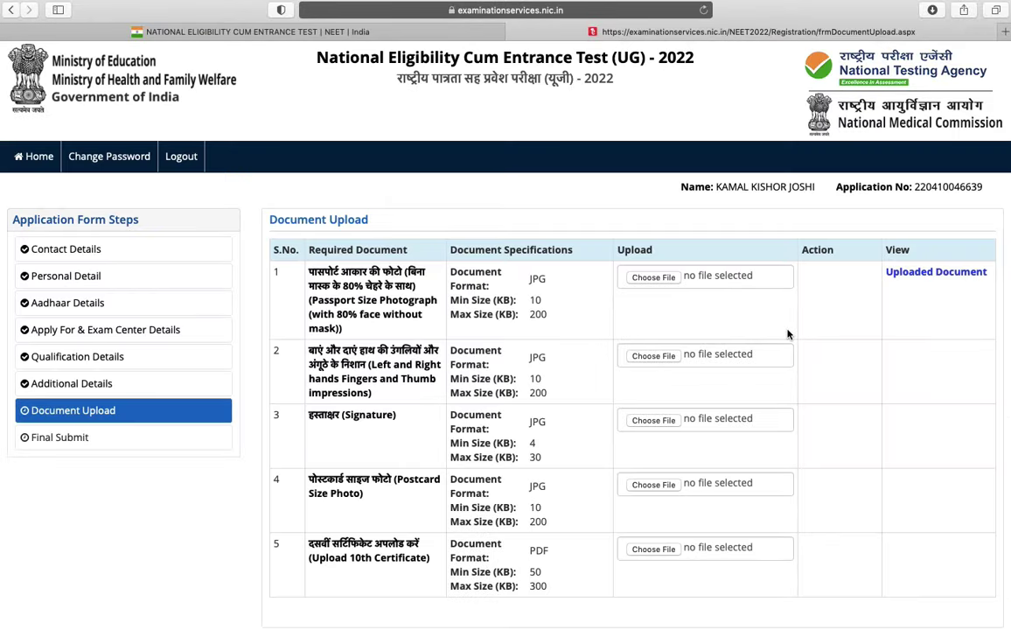
# Upload the finger impression image uncropped in row 2
pyautogui.click(655, 356)
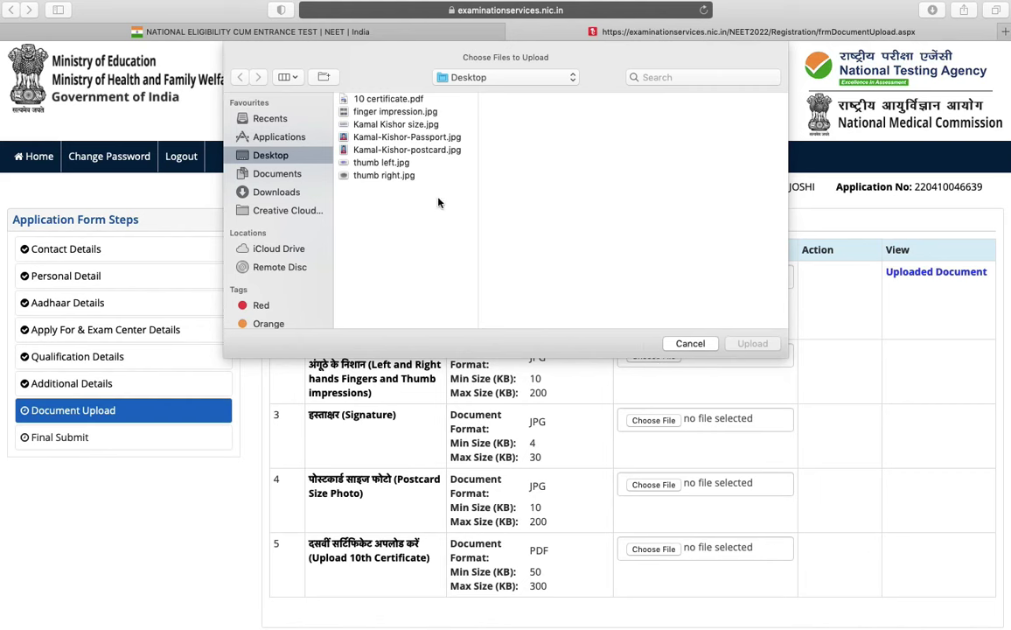
pyautogui.click(373, 110)
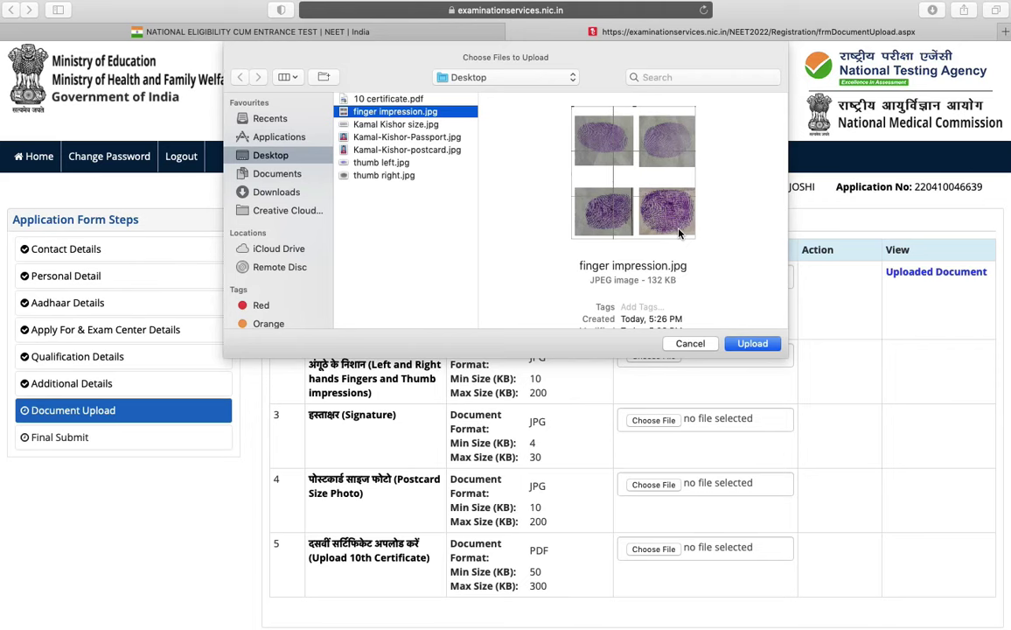
pyautogui.click(754, 344)
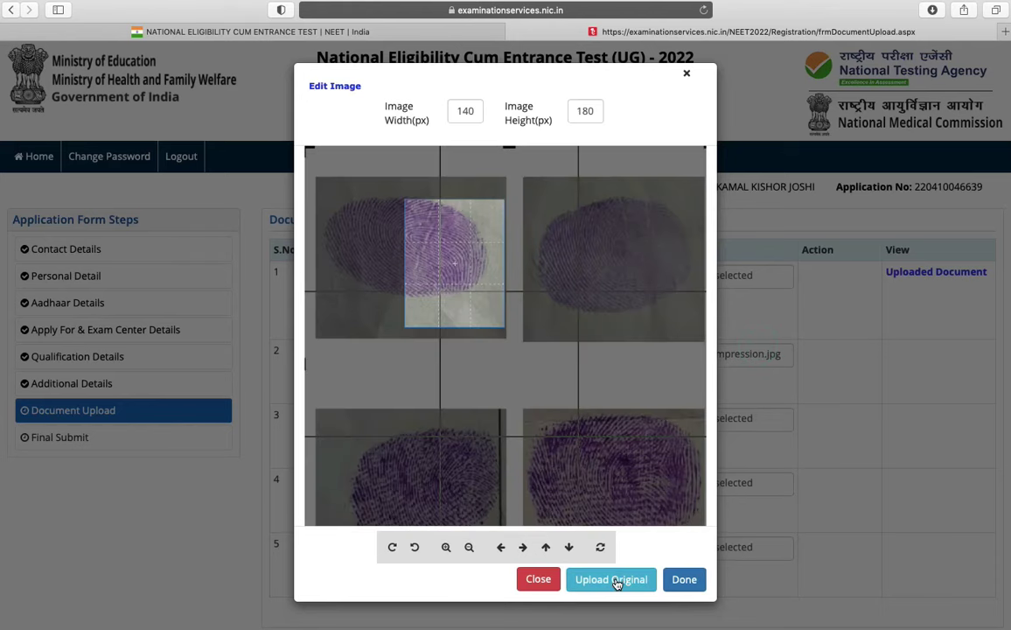
pyautogui.click(616, 579)
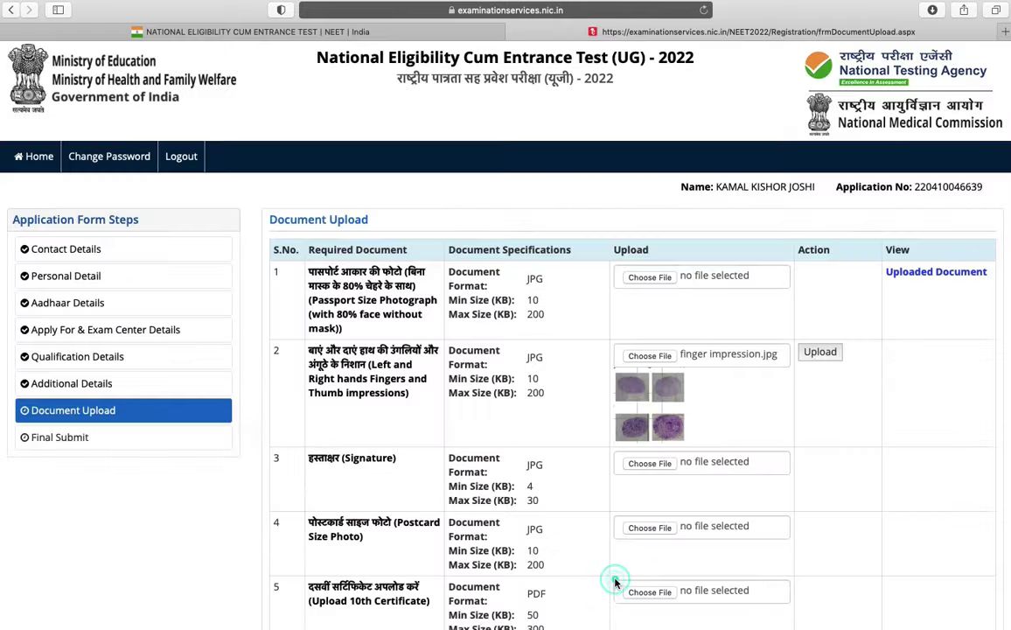
pyautogui.click(822, 353)
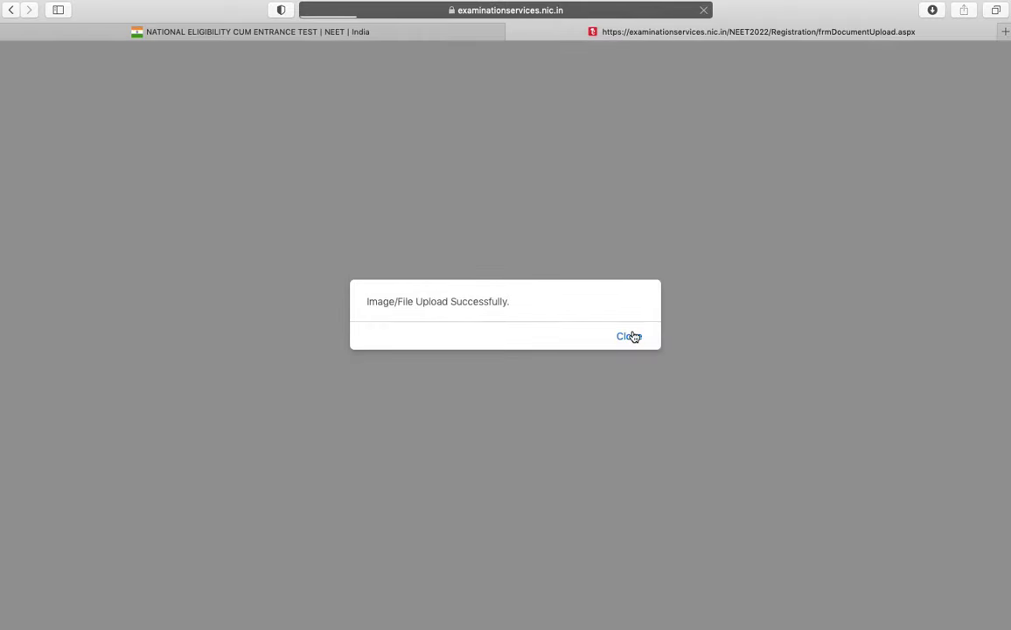
pyautogui.click(632, 335)
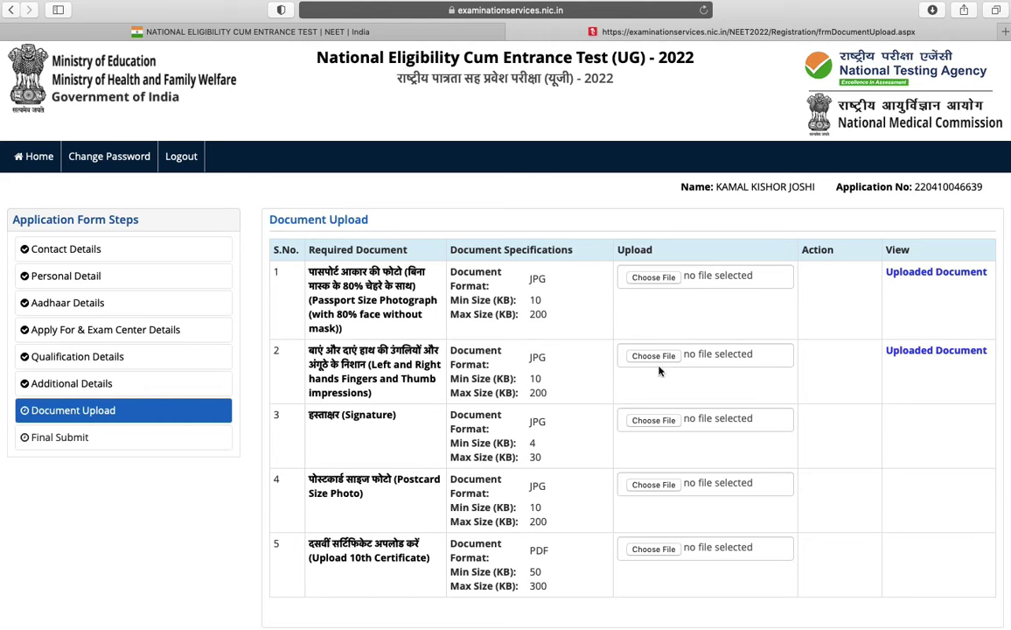
# Upload the signature image uncropped in row 3
pyautogui.click(656, 421)
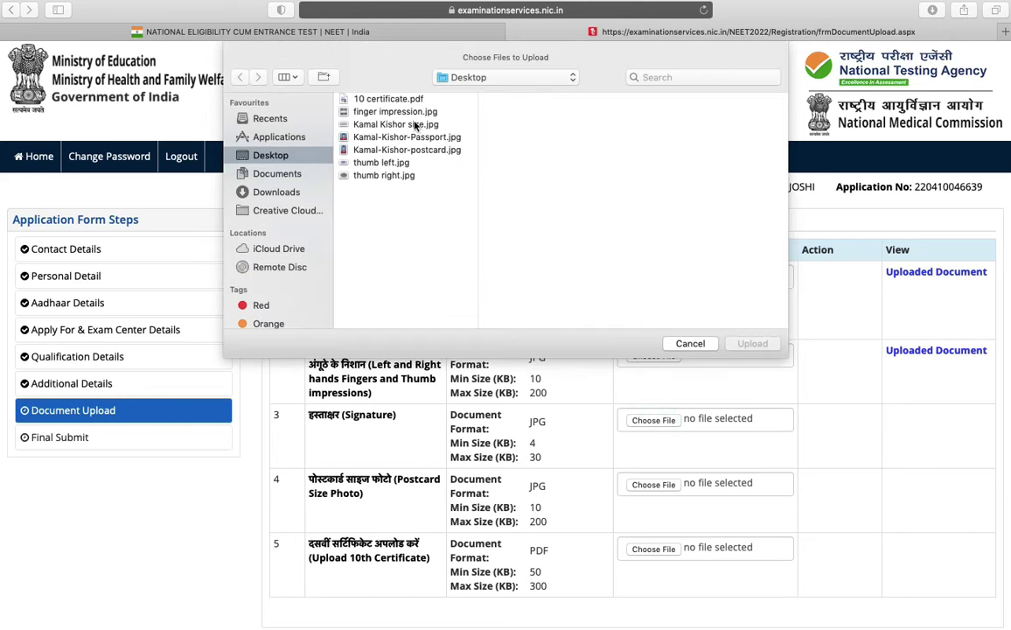
pyautogui.click(418, 125)
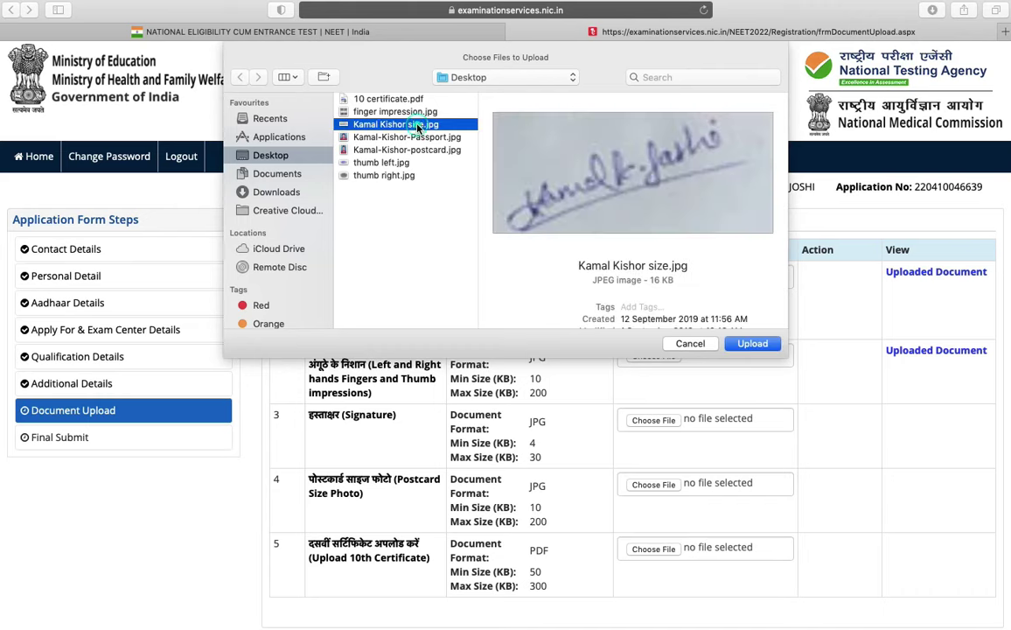
pyautogui.click(751, 344)
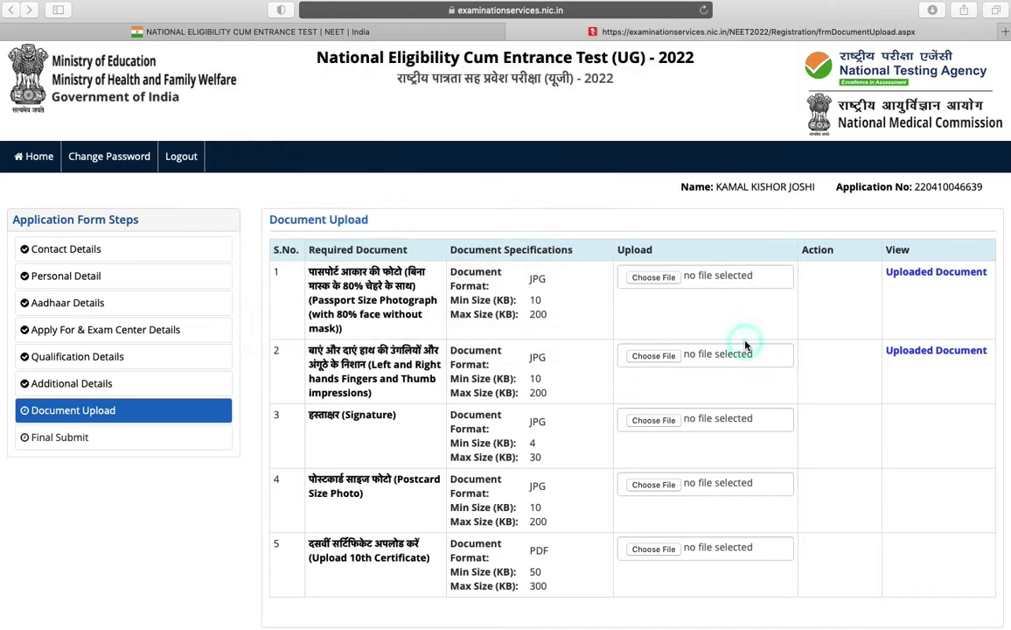
pyautogui.click(645, 395)
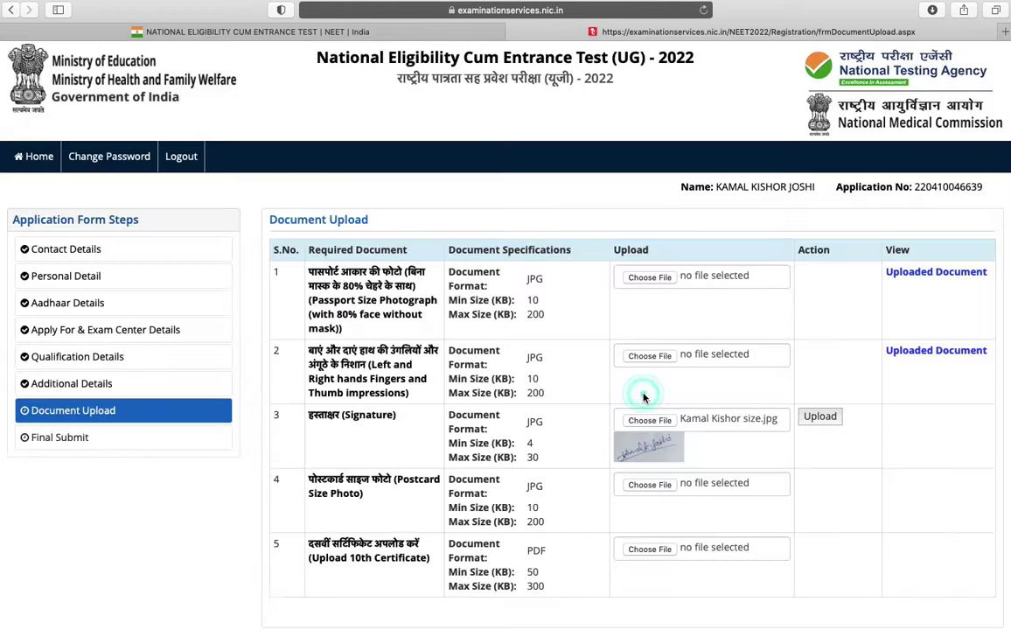
pyautogui.click(821, 417)
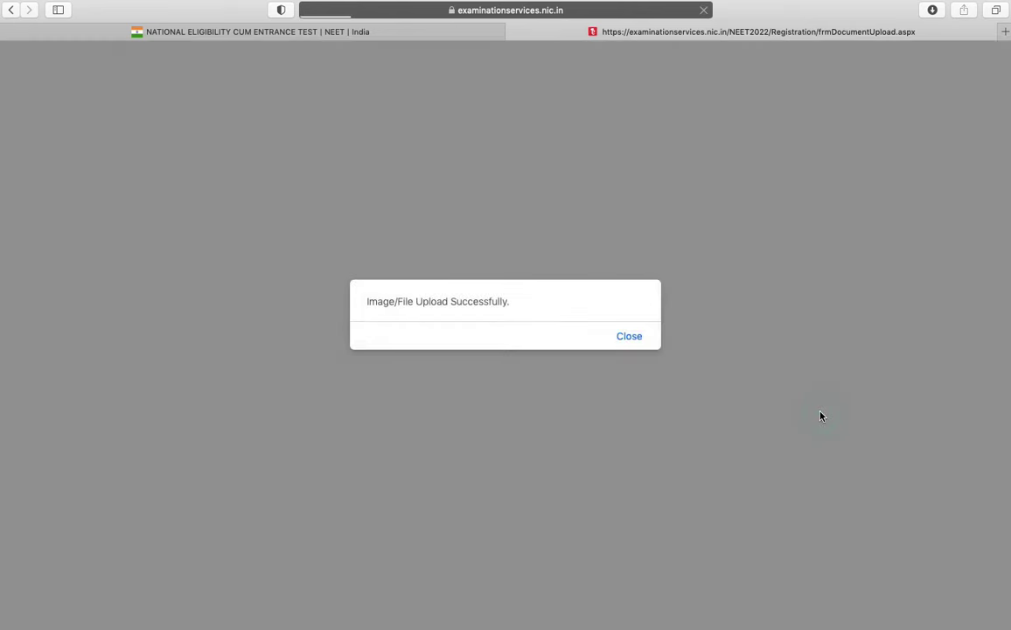
pyautogui.click(629, 337)
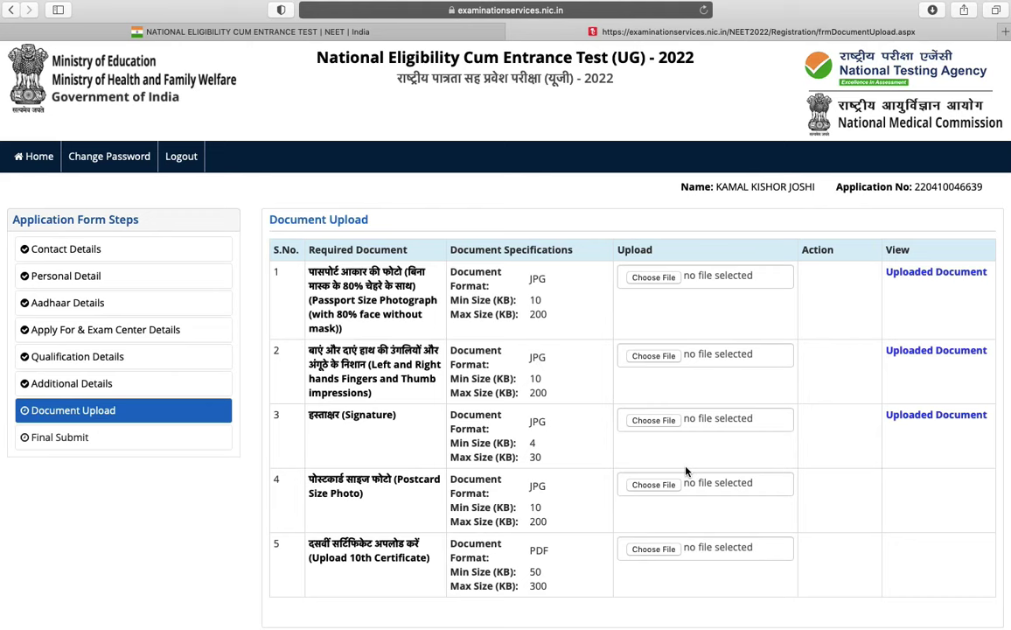
# Upload the postcard-size photo at its original size
pyautogui.click(652, 486)
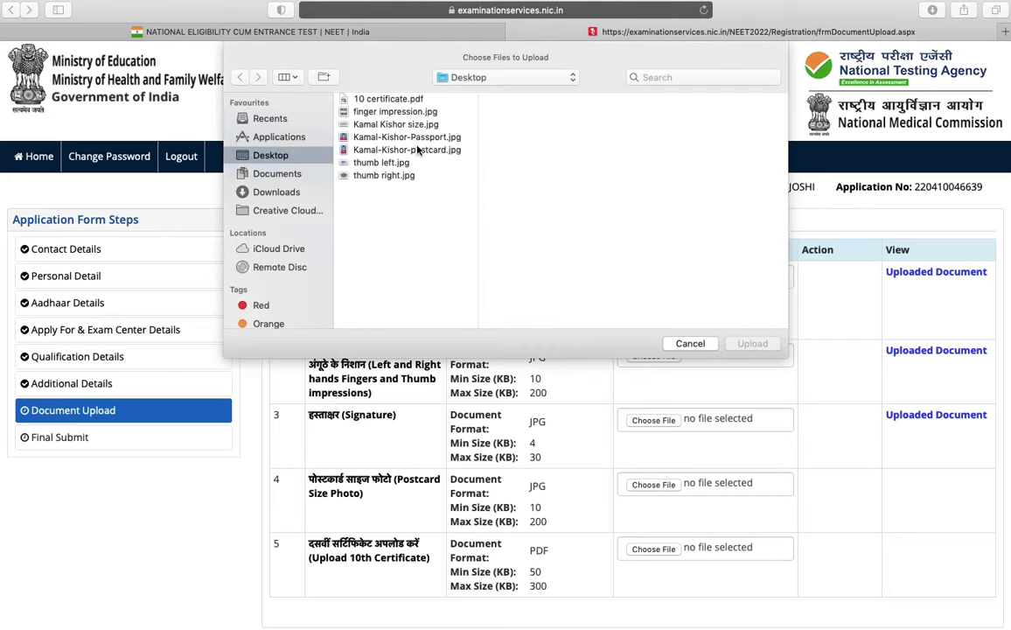
pyautogui.click(376, 149)
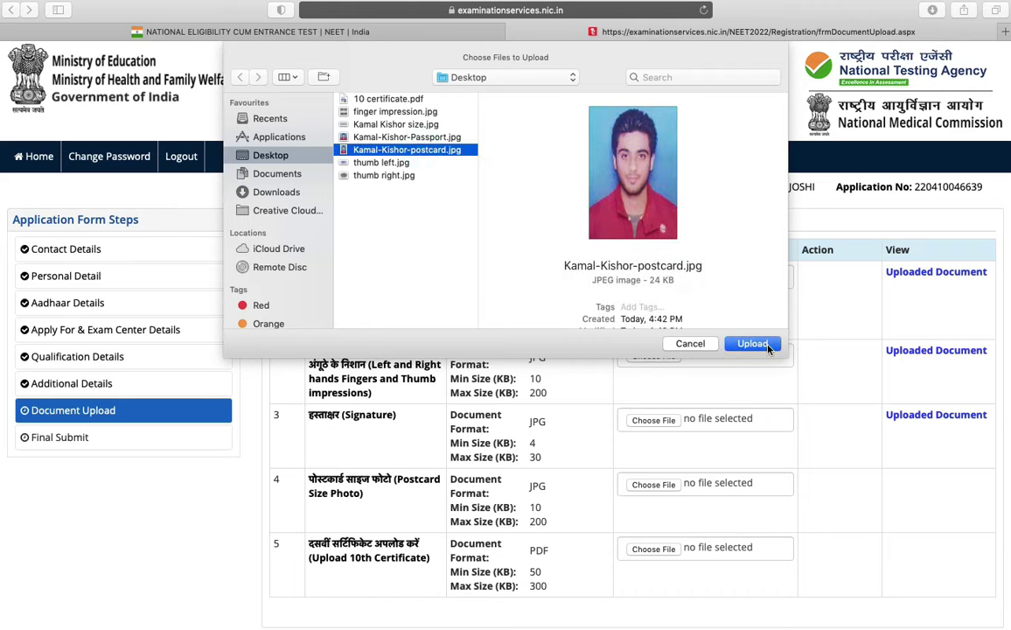
pyautogui.click(752, 343)
pyautogui.click(639, 580)
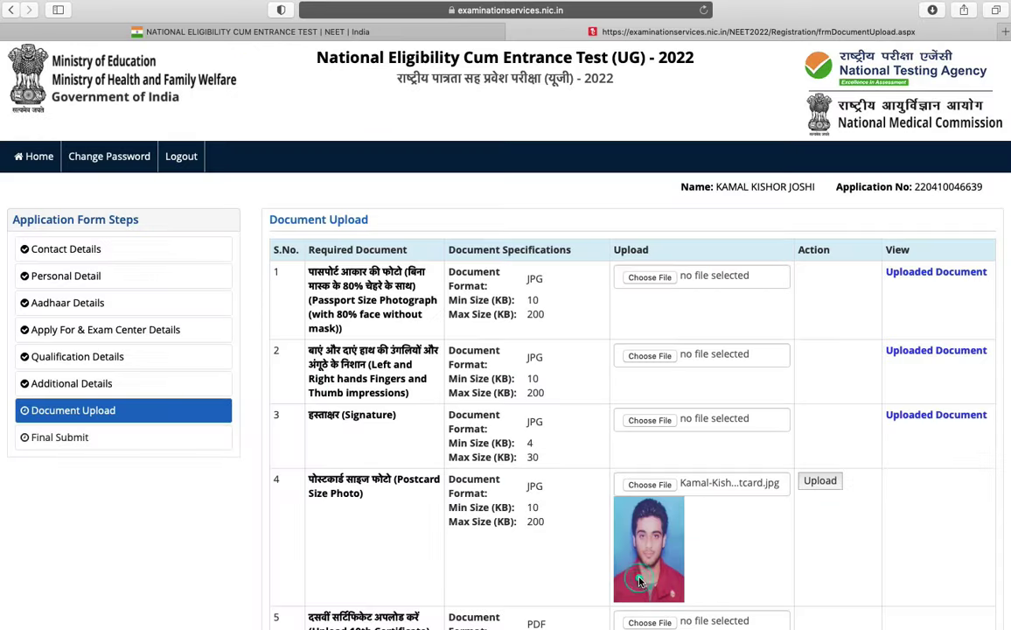
pyautogui.click(820, 480)
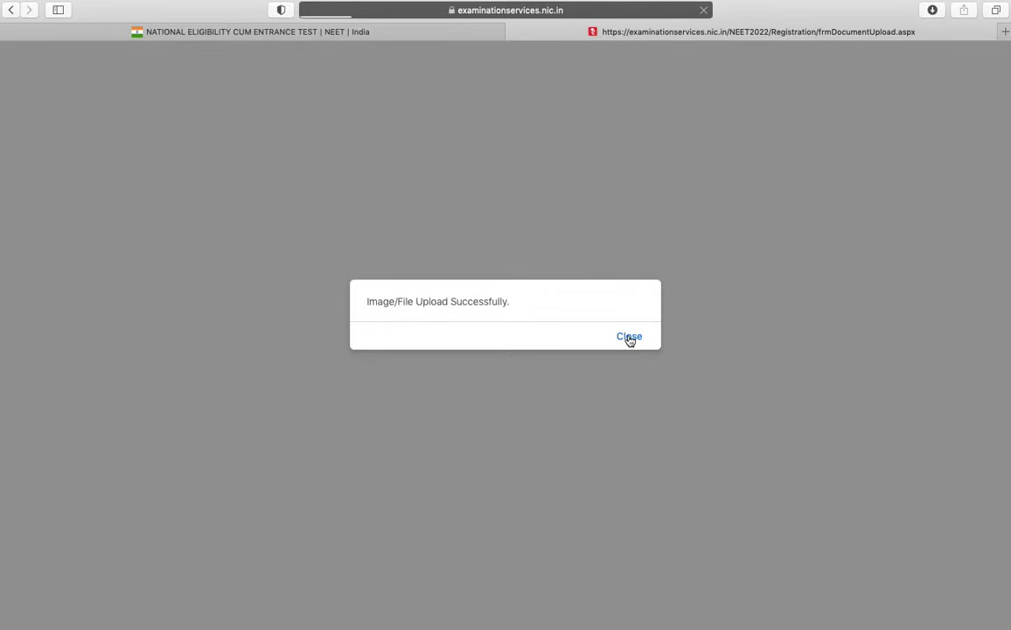
pyautogui.click(629, 336)
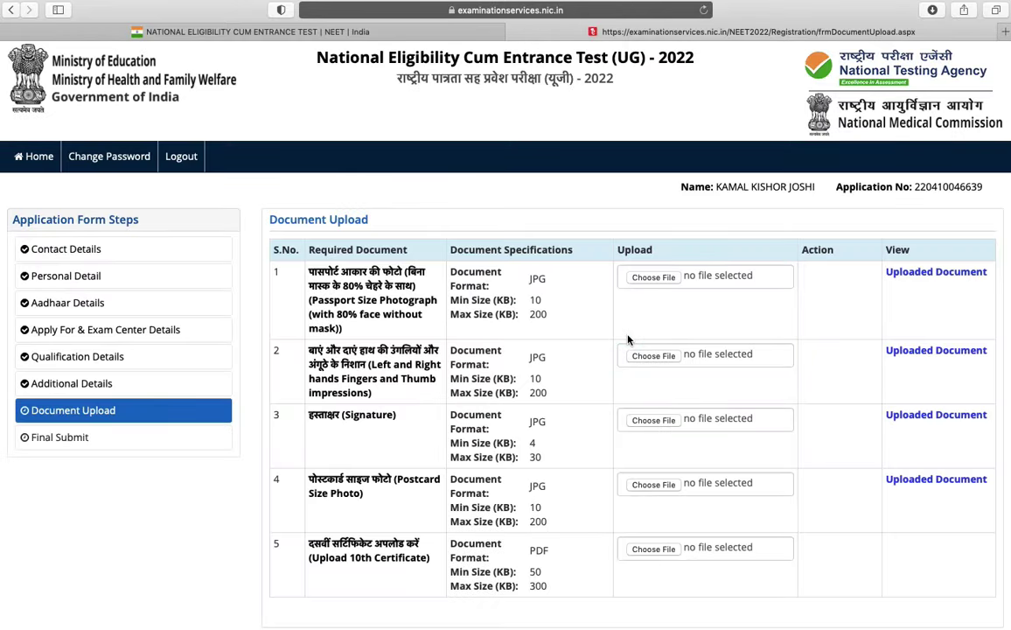
# Upload '10 certificate.pdf' as the 10th certificate in row 5
pyautogui.click(654, 549)
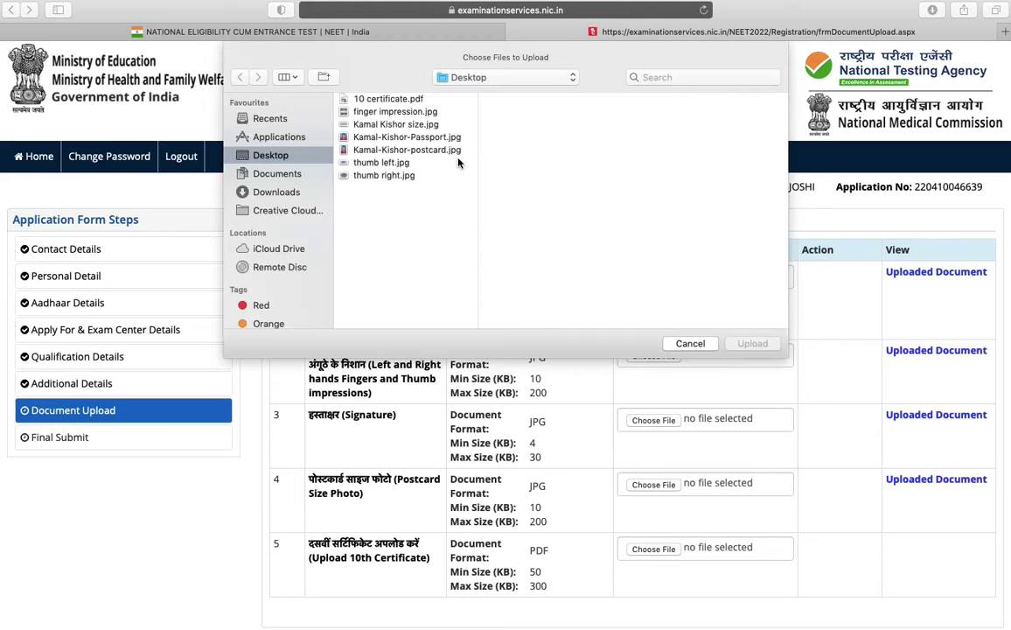
pyautogui.click(367, 99)
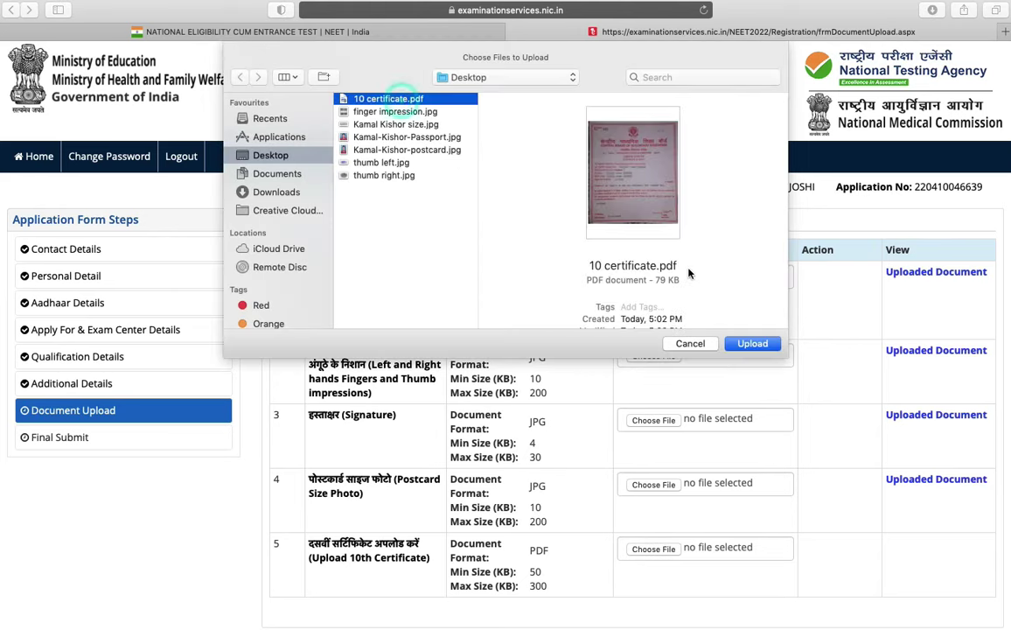
pyautogui.click(754, 343)
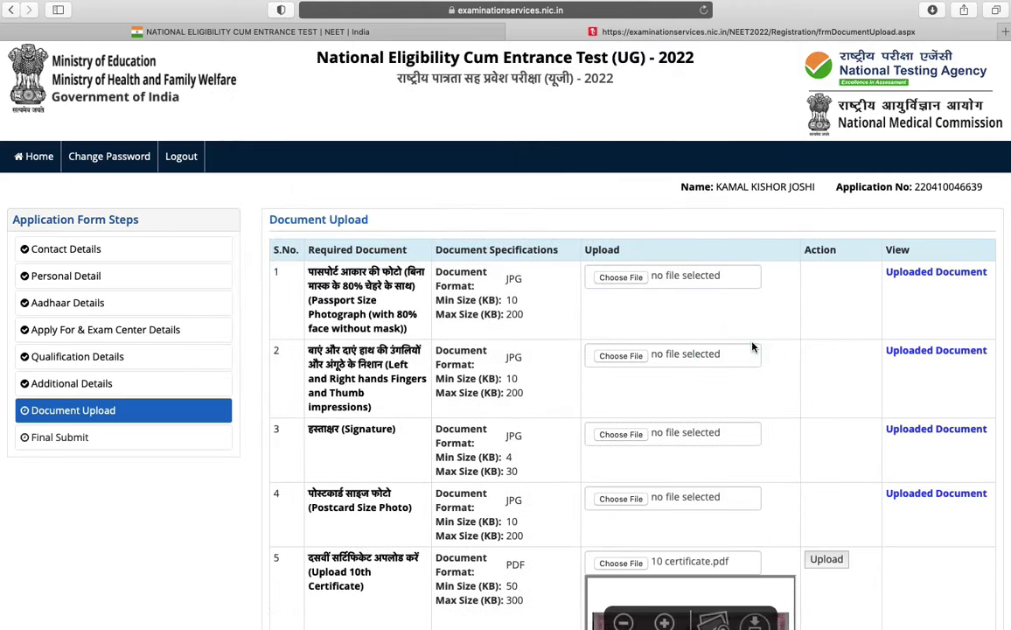
pyautogui.scroll(-5, 772, 545)
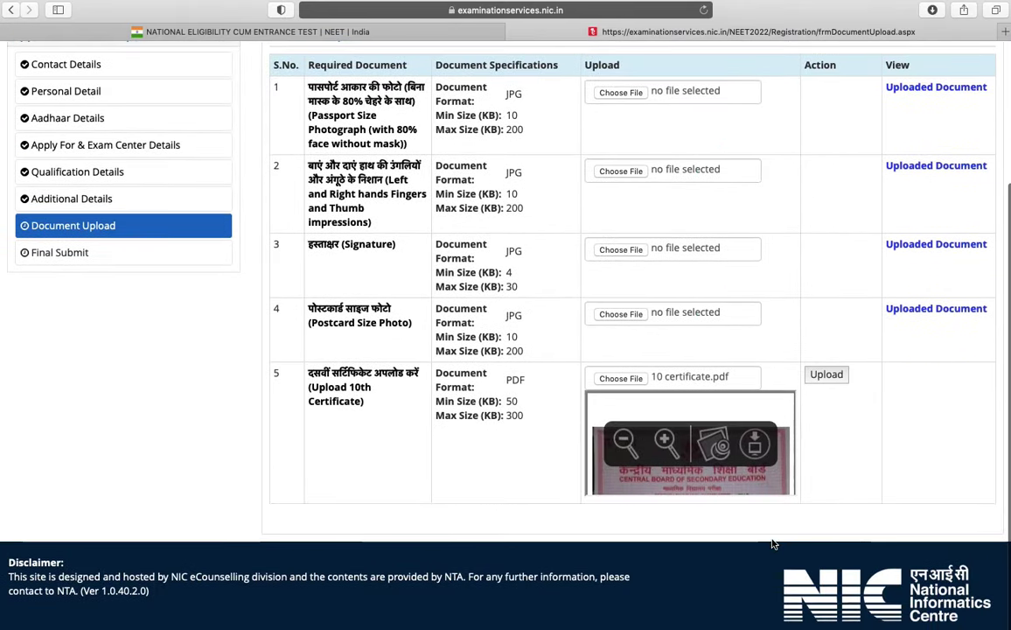
pyautogui.click(825, 376)
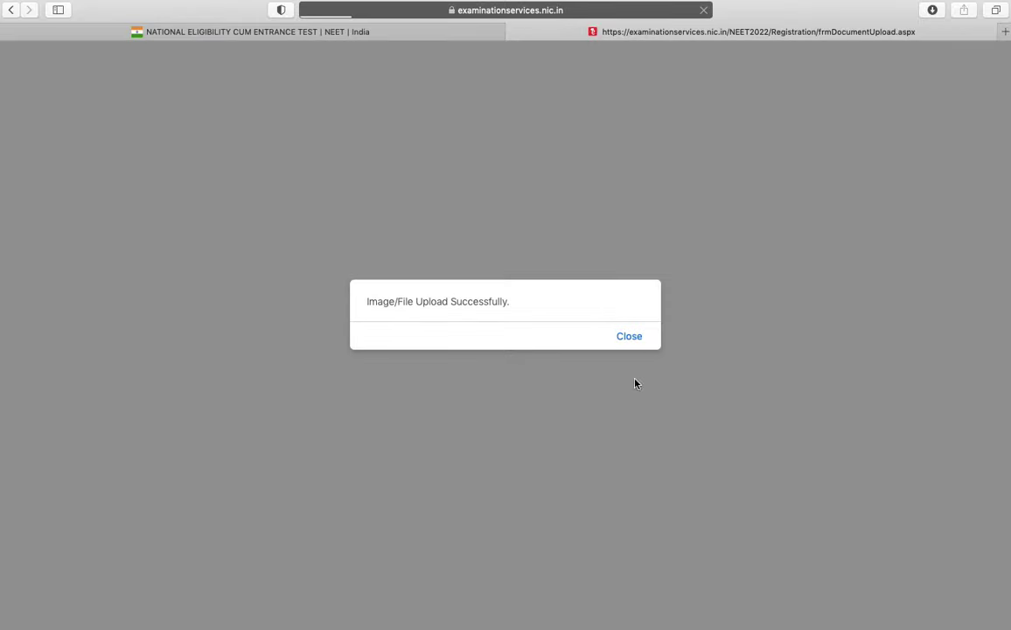
pyautogui.click(629, 337)
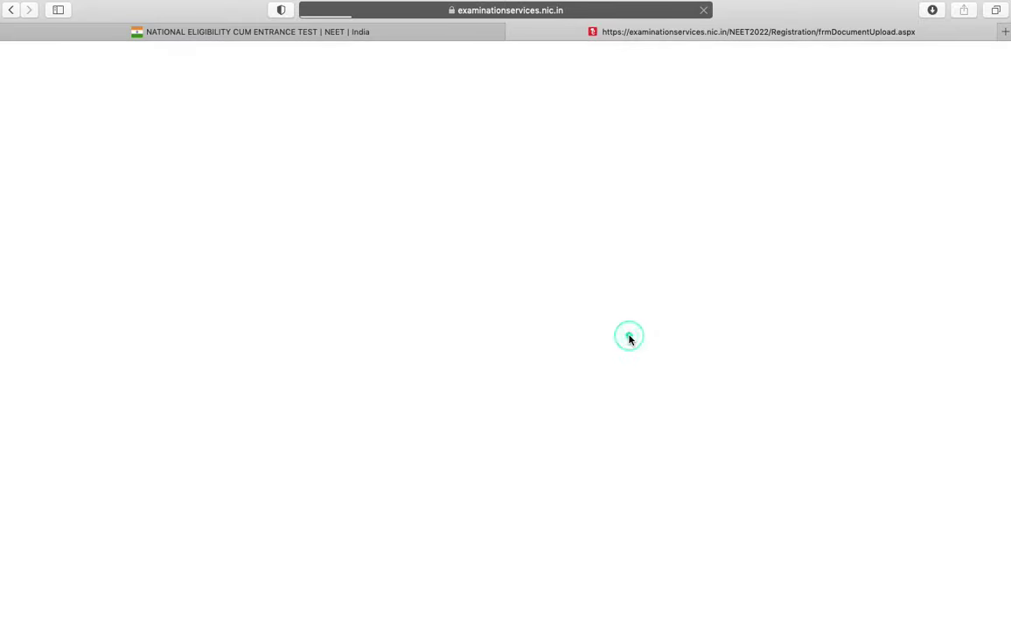
pyautogui.scroll(-5, 632, 358)
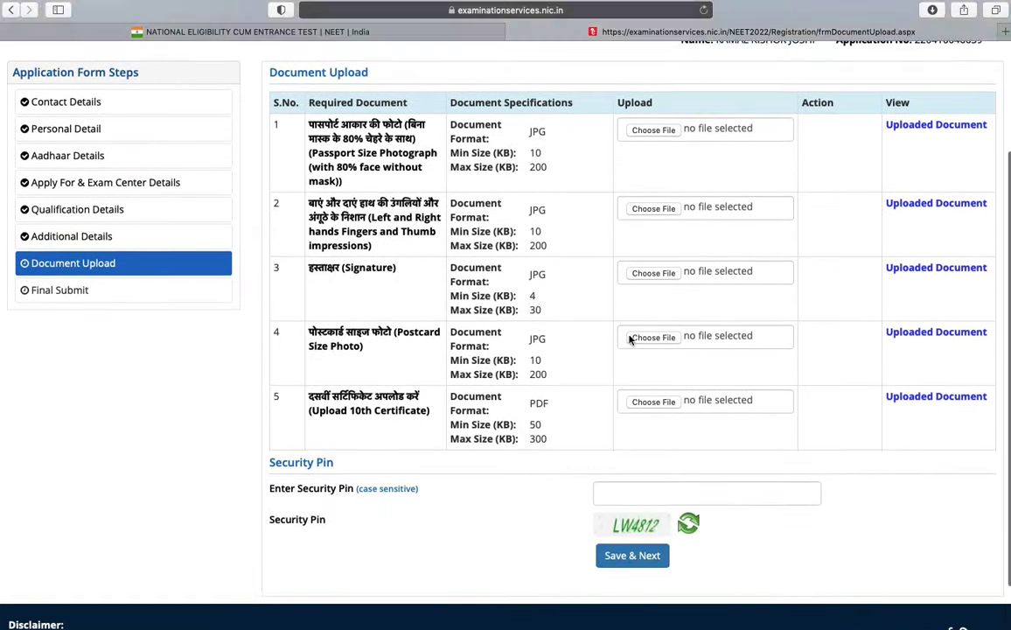
# Enter the displayed security pin, save the Document Form and confirm its final submission
pyautogui.click(646, 435)
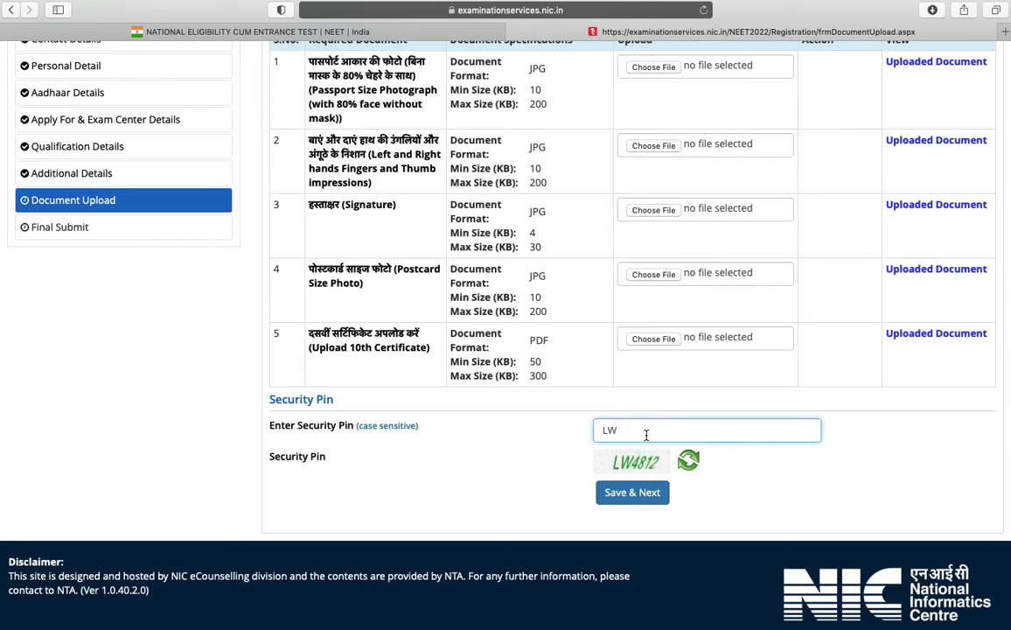
pyautogui.write('LW4812')
pyautogui.click(631, 493)
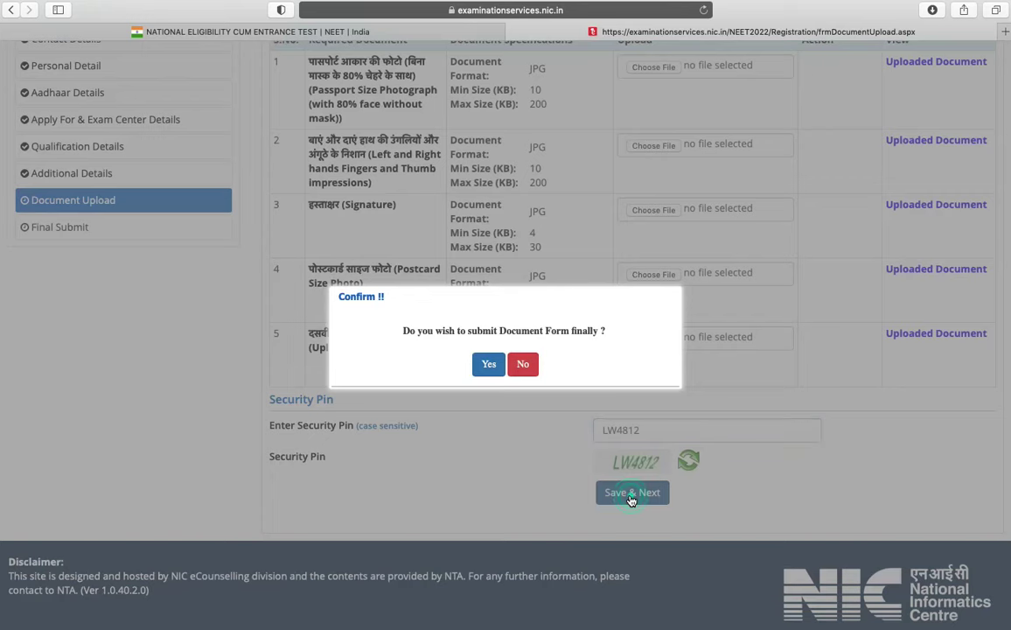
pyautogui.click(487, 363)
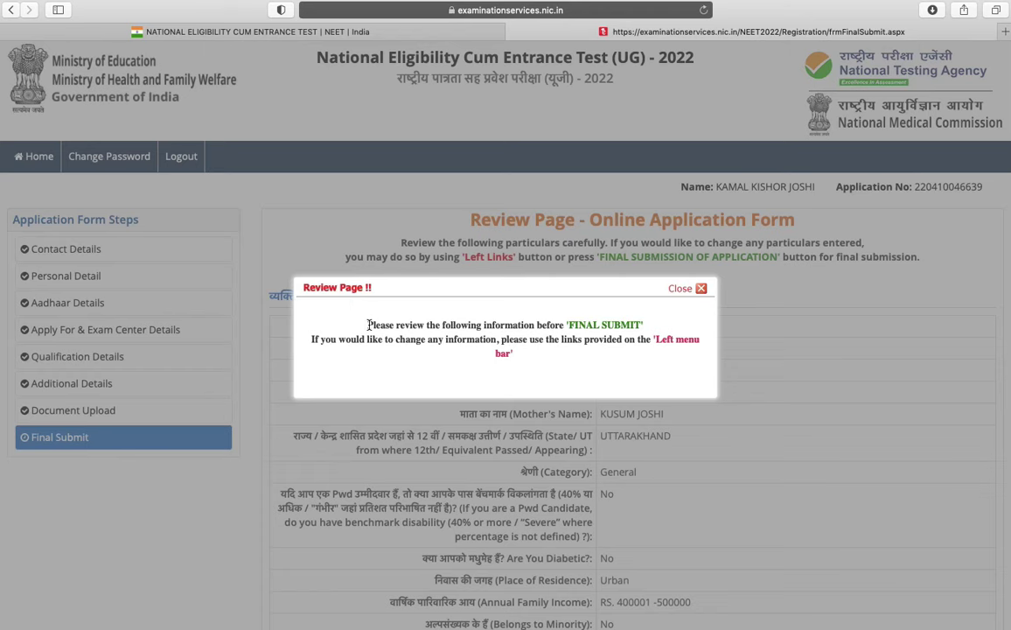
# Close the Review Page notice
pyautogui.moveTo(464, 351); pyautogui.dragTo(581, 363)
pyautogui.click(581, 363)
pyautogui.click(701, 291)
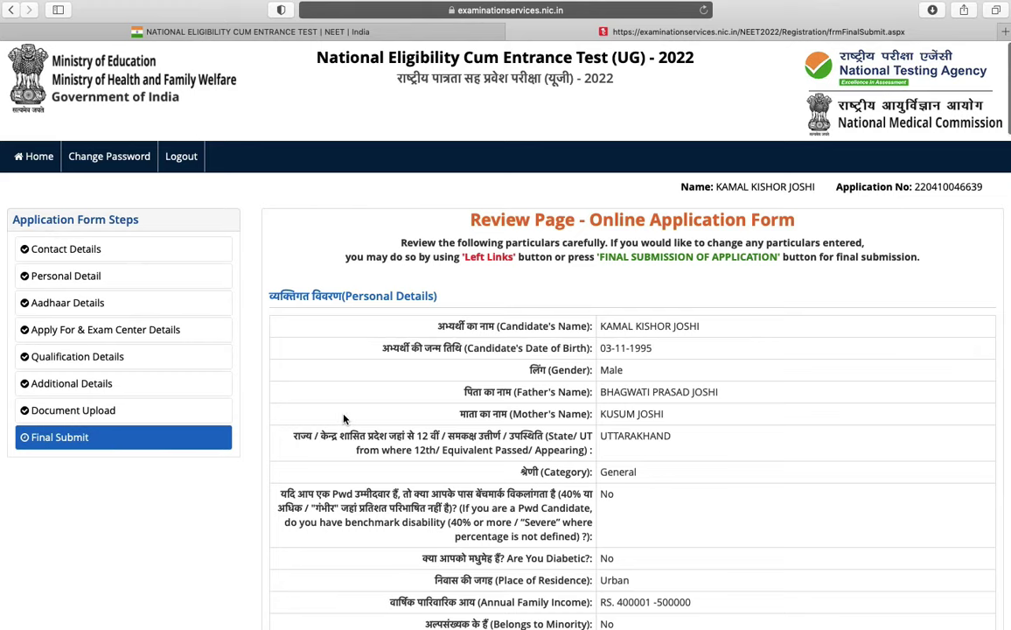
# Scroll through the entered particulars and uploaded documents down to the checklist and declaration
pyautogui.scroll(-5, 344, 420)
pyautogui.scroll(-8, 344, 420)
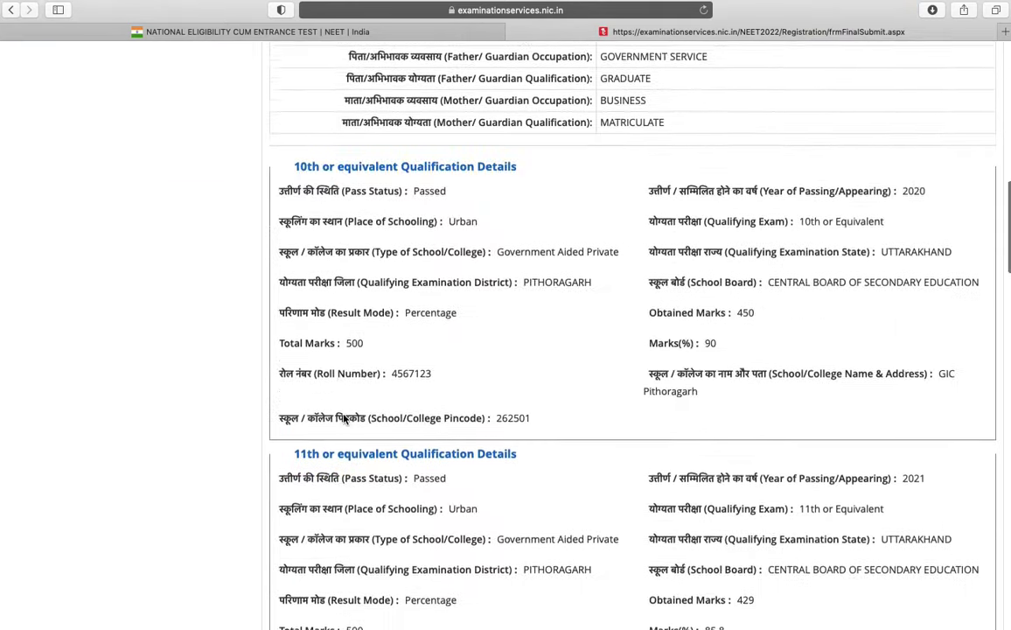
pyautogui.scroll(-7, 343, 420)
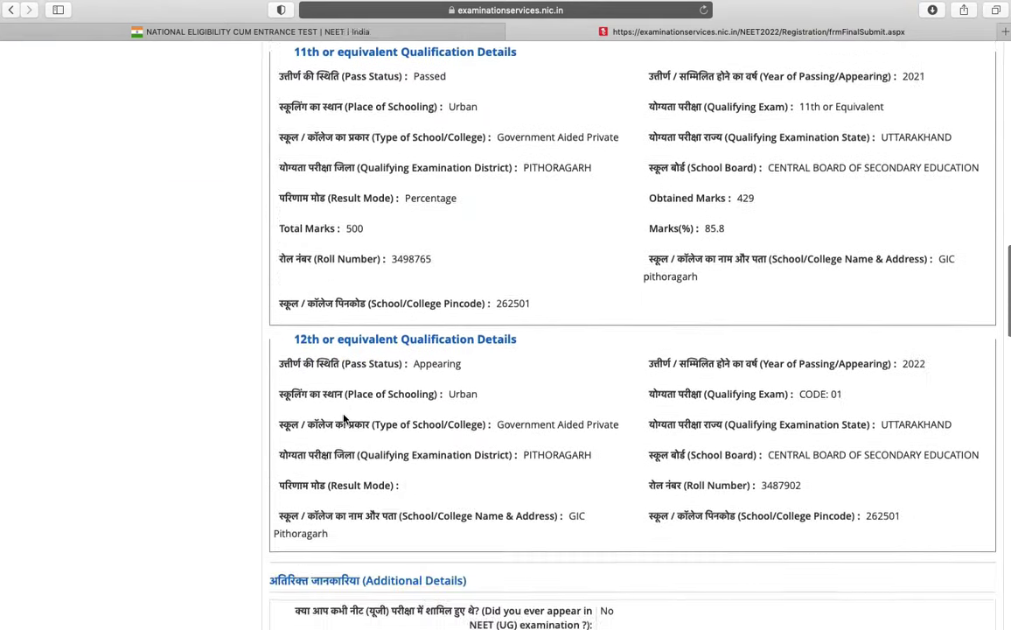
pyautogui.scroll(-6, 343, 420)
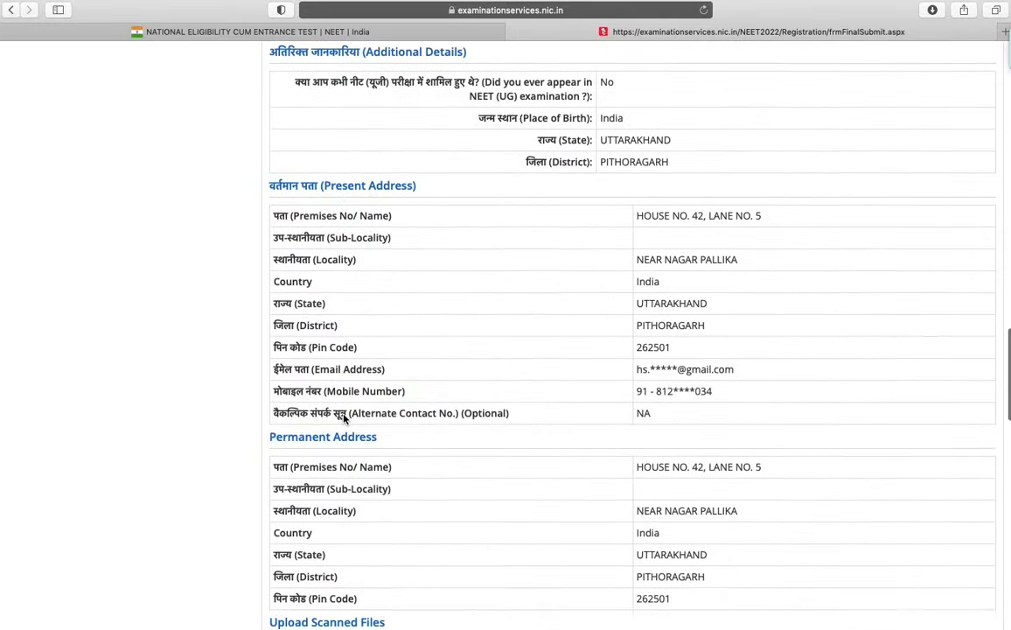
pyautogui.scroll(-5, 344, 419)
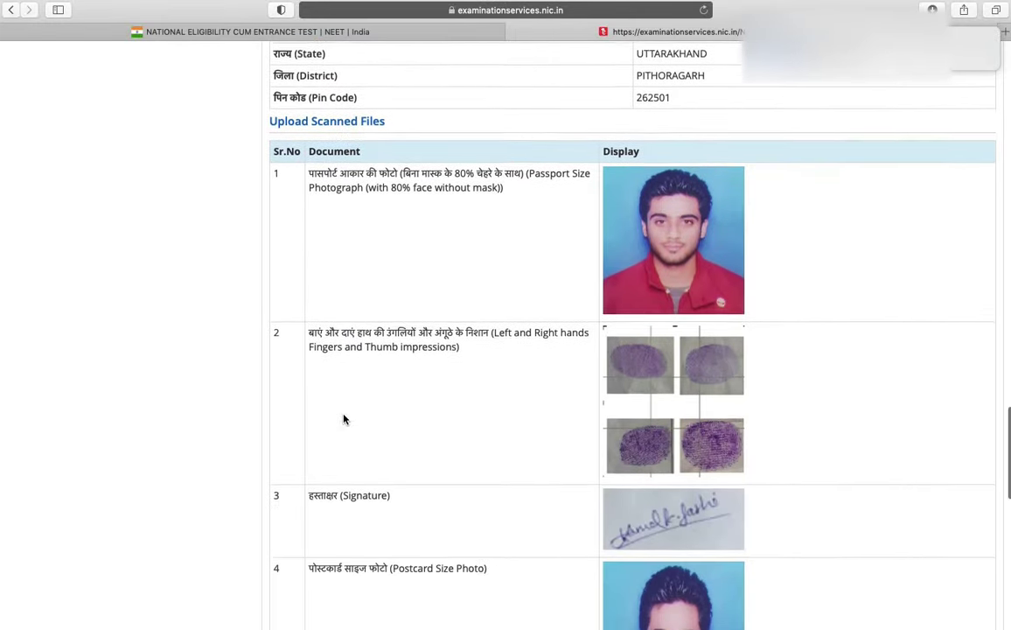
pyautogui.scroll(-3, 343, 420)
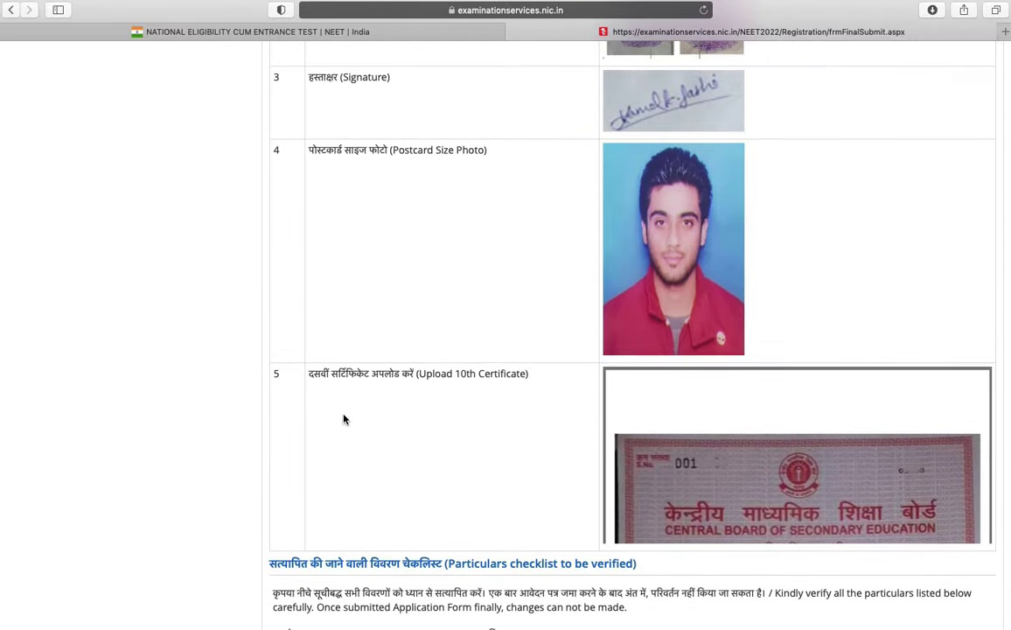
pyautogui.scroll(-3, 344, 420)
pyautogui.scroll(-2, 344, 419)
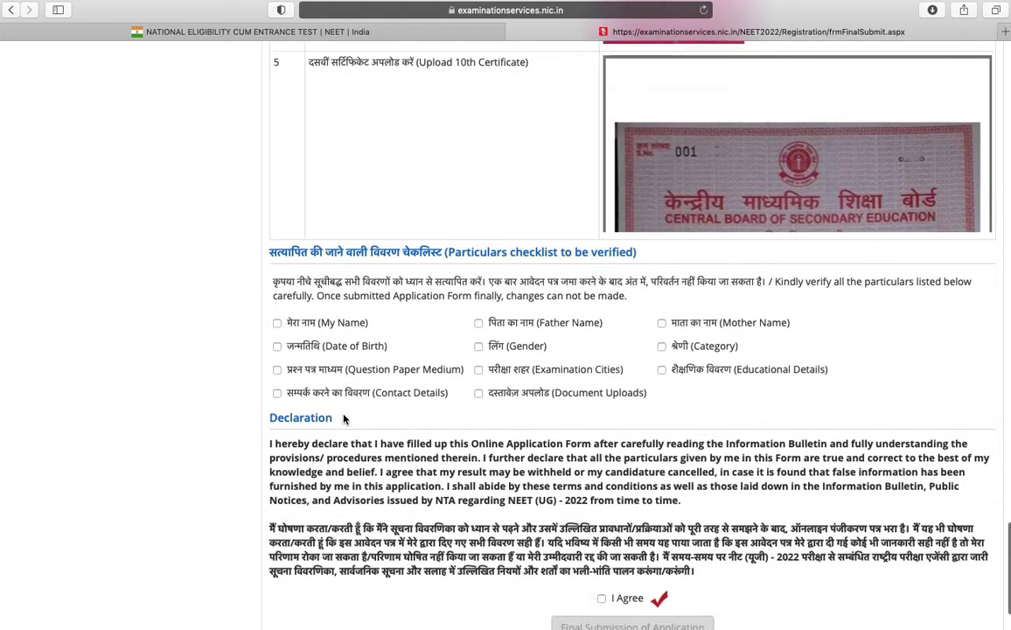
pyautogui.scroll(-2, 344, 420)
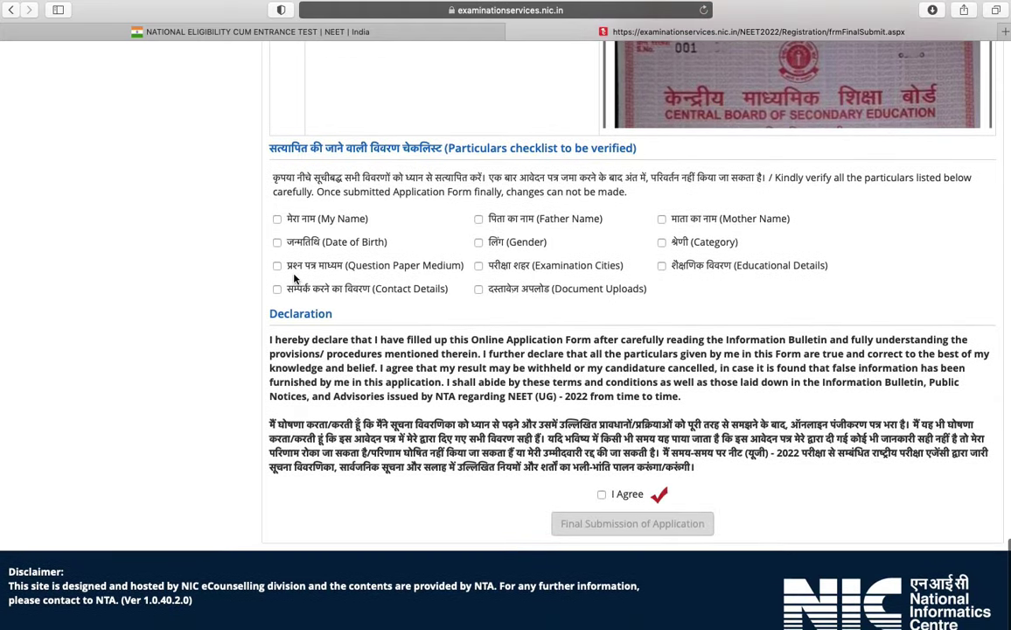
pyautogui.scroll(20, 291, 254)
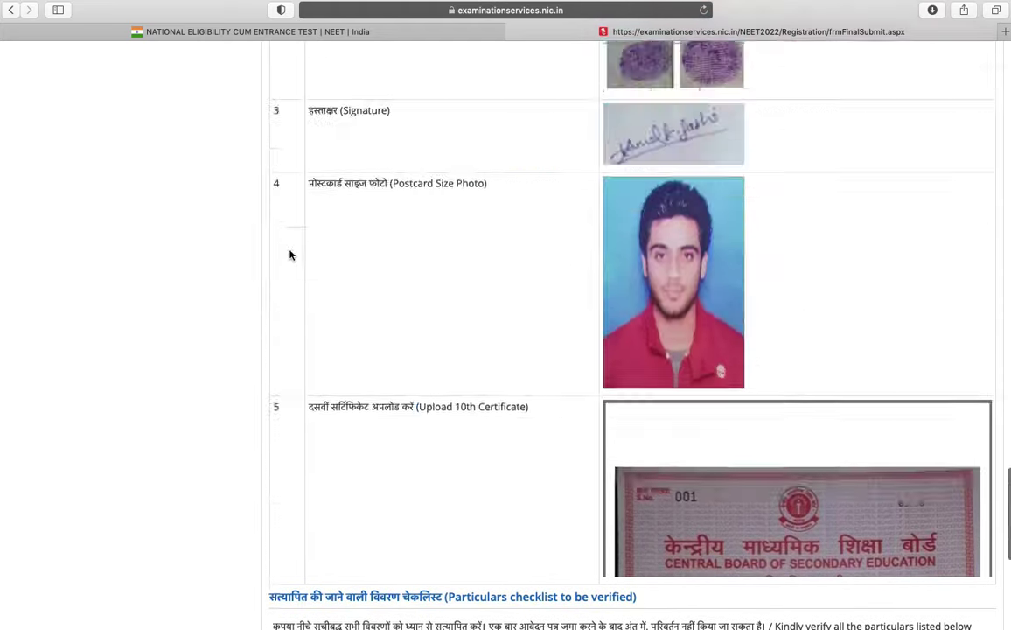
pyautogui.scroll(-20, 292, 254)
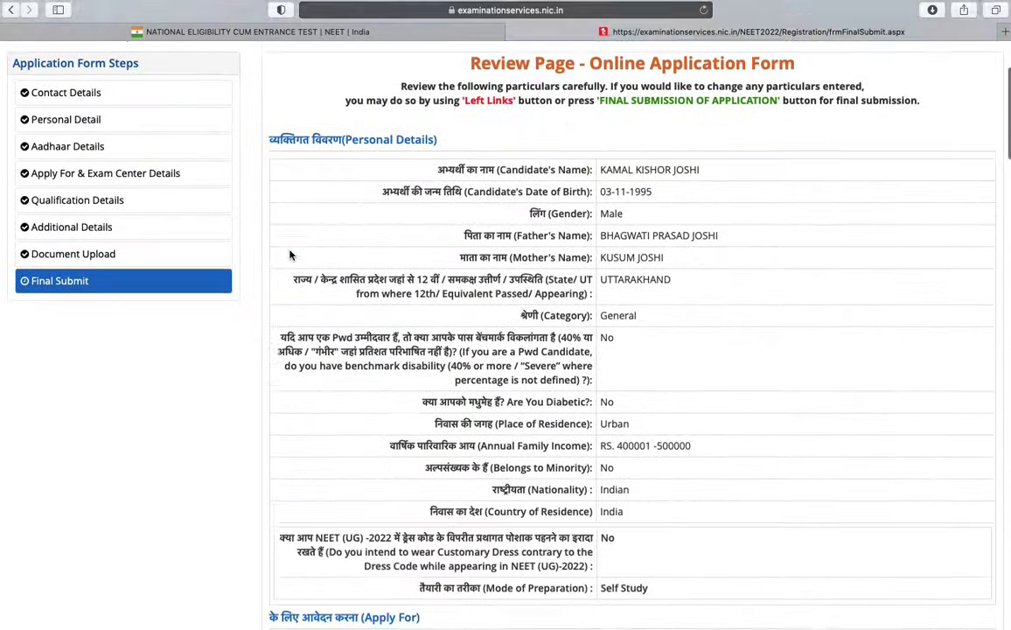
pyautogui.scroll(15, 291, 254)
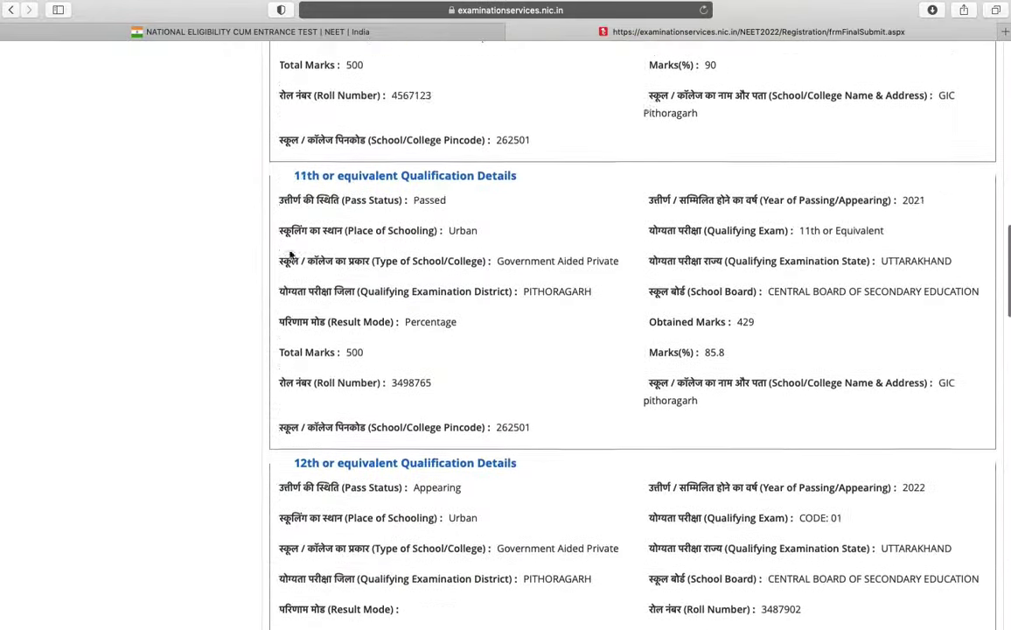
pyautogui.scroll(-3, 291, 254)
pyautogui.scroll(-20, 292, 255)
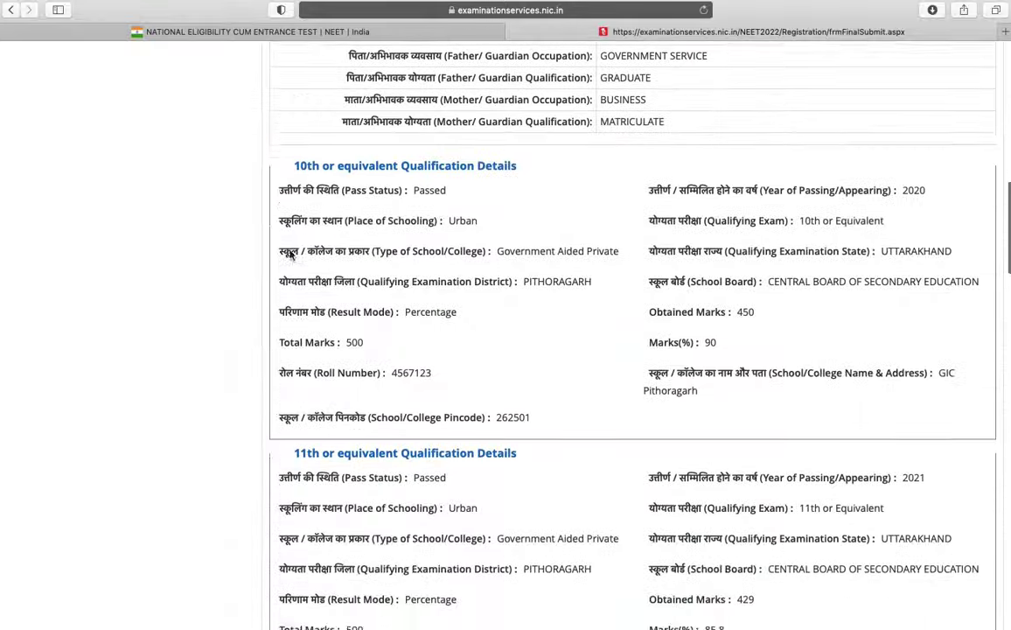
pyautogui.scroll(-15, 291, 254)
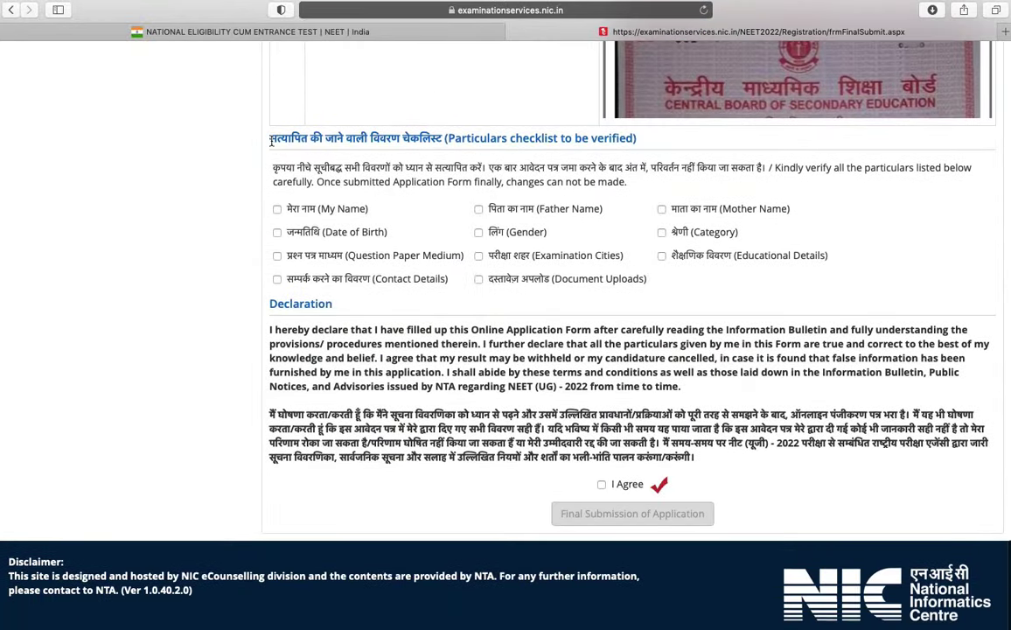
# Tick every checklist item: names, category, gender, birth date, medium, exam cities, education and contact details
pyautogui.moveTo(271, 137); pyautogui.dragTo(638, 141)
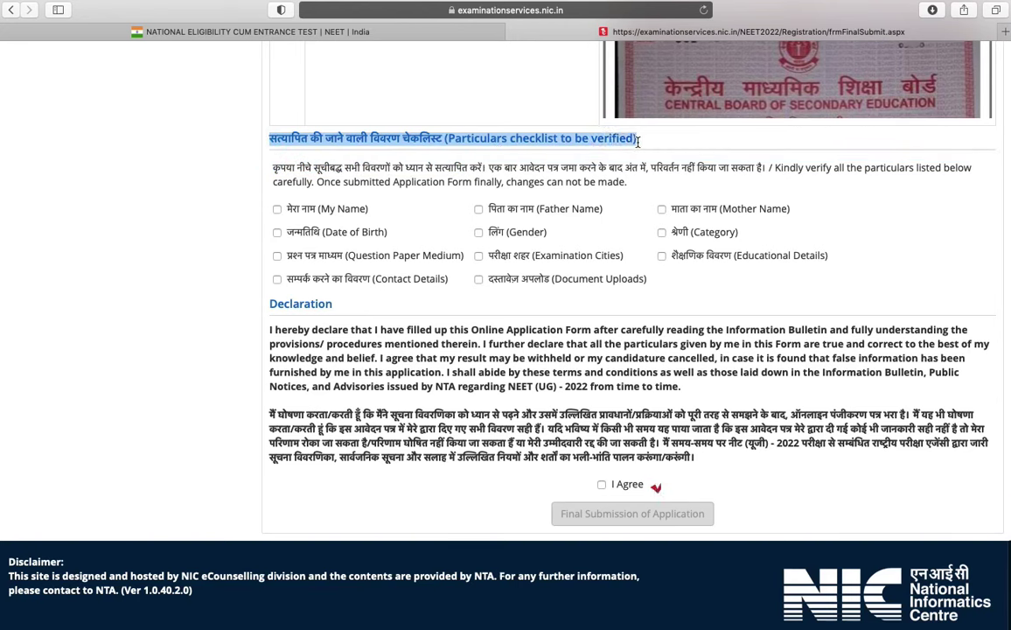
pyautogui.click(664, 144)
pyautogui.click(277, 209)
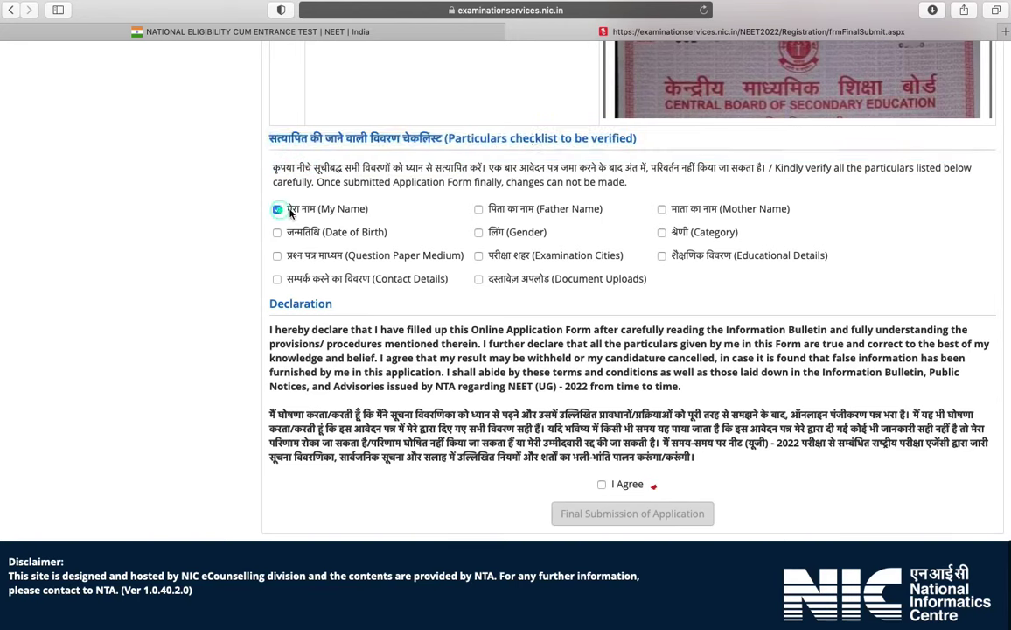
pyautogui.click(478, 209)
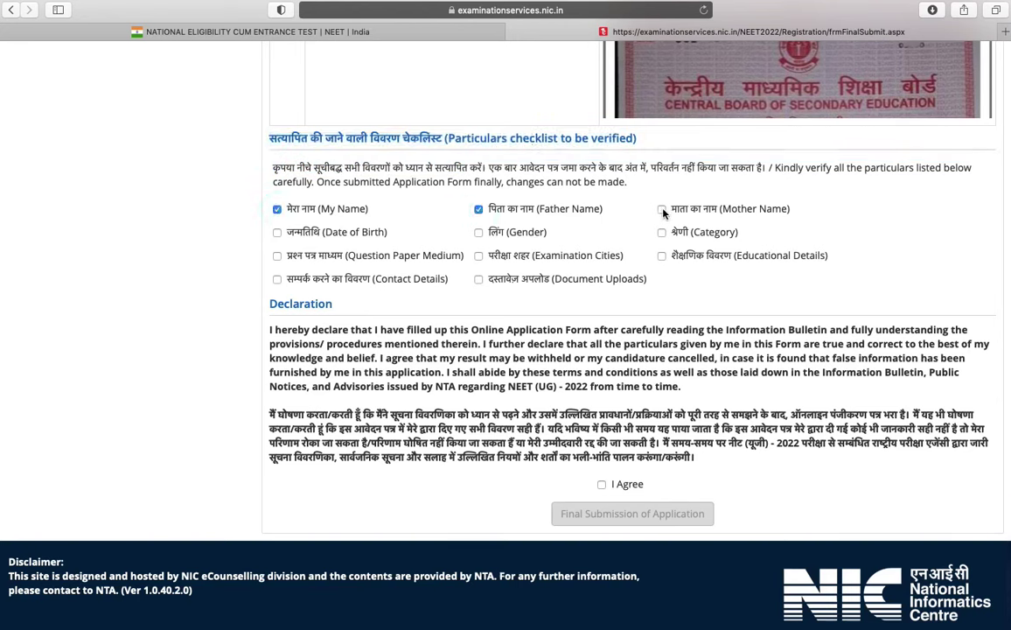
pyautogui.click(662, 210)
pyautogui.click(662, 233)
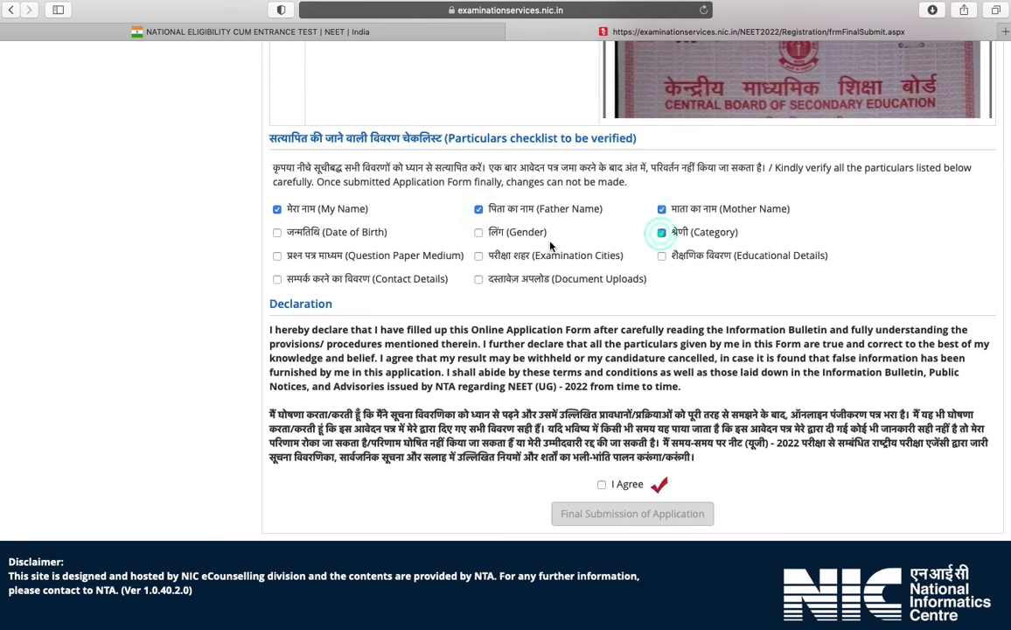
pyautogui.click(478, 233)
pyautogui.click(277, 233)
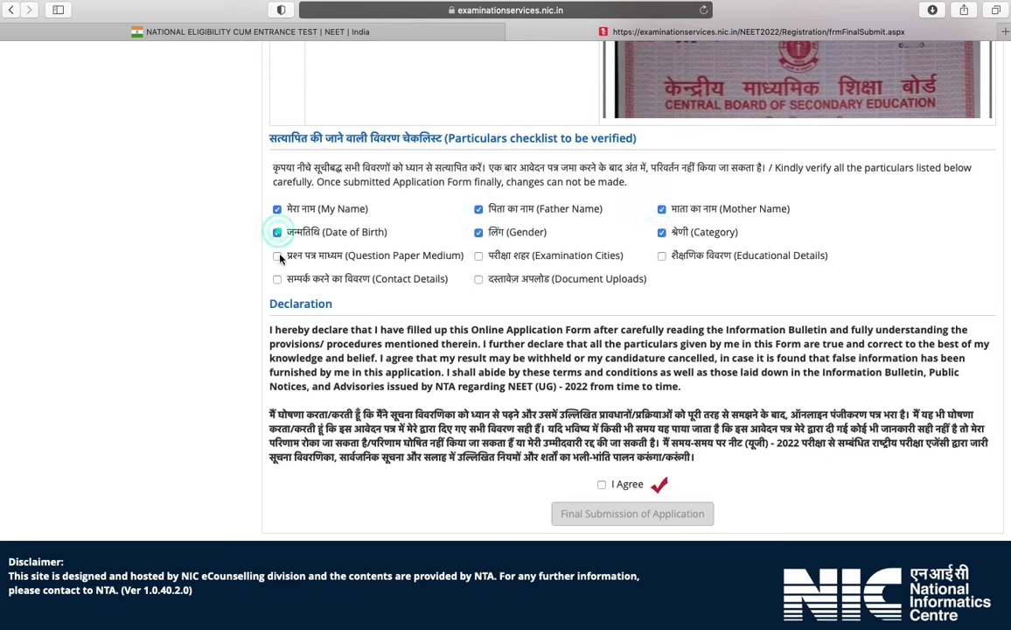
pyautogui.click(277, 255)
pyautogui.click(479, 255)
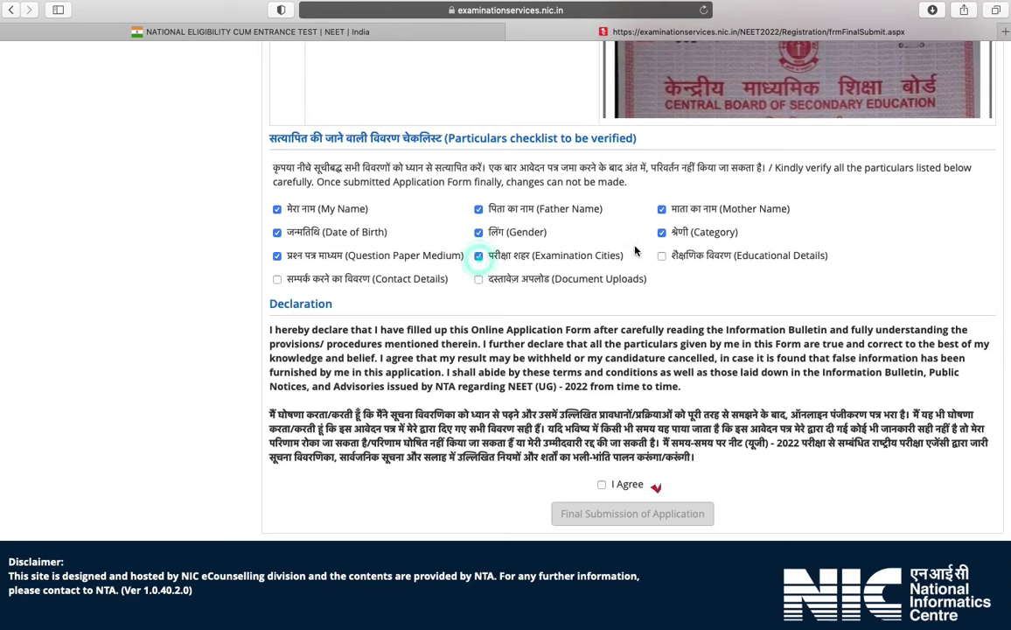
pyautogui.click(662, 255)
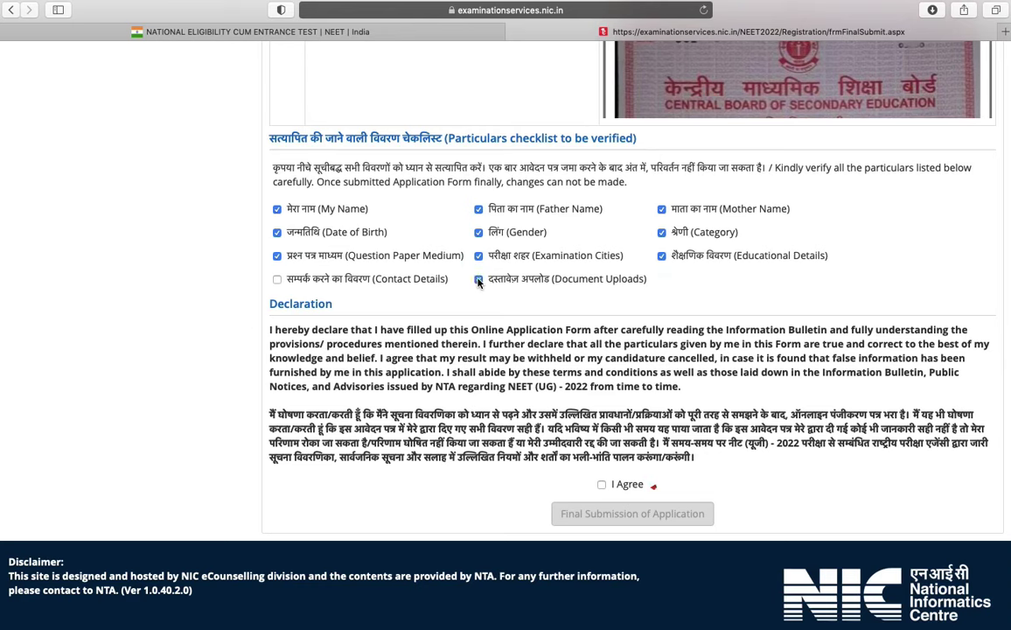
pyautogui.click(277, 280)
# Agree to the declaration and confirm the Final Submission of Application
pyautogui.moveTo(271, 329); pyautogui.dragTo(680, 391)
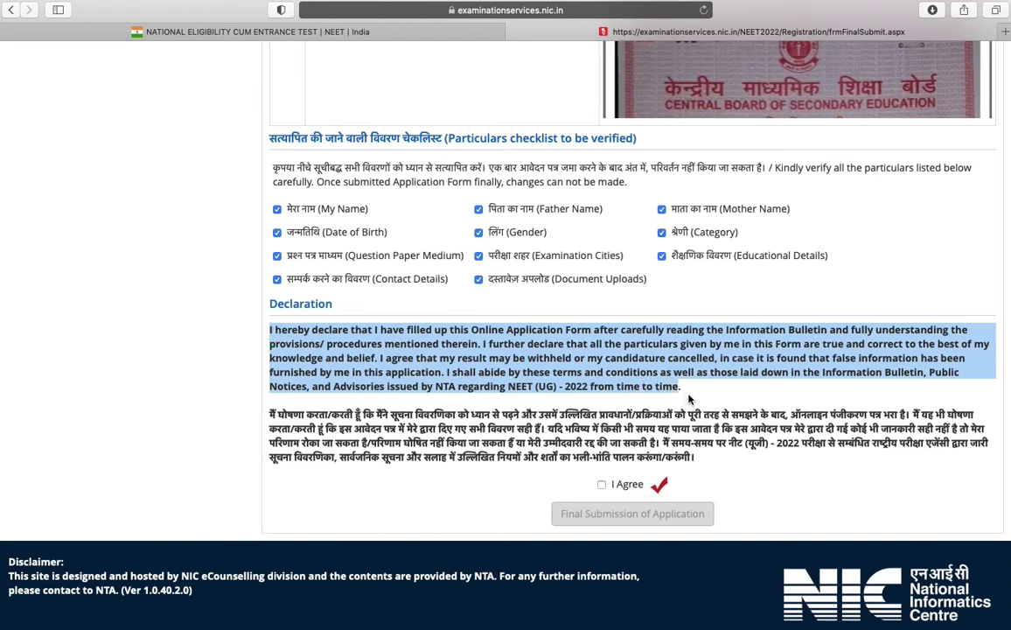
pyautogui.click(678, 448)
pyautogui.click(602, 483)
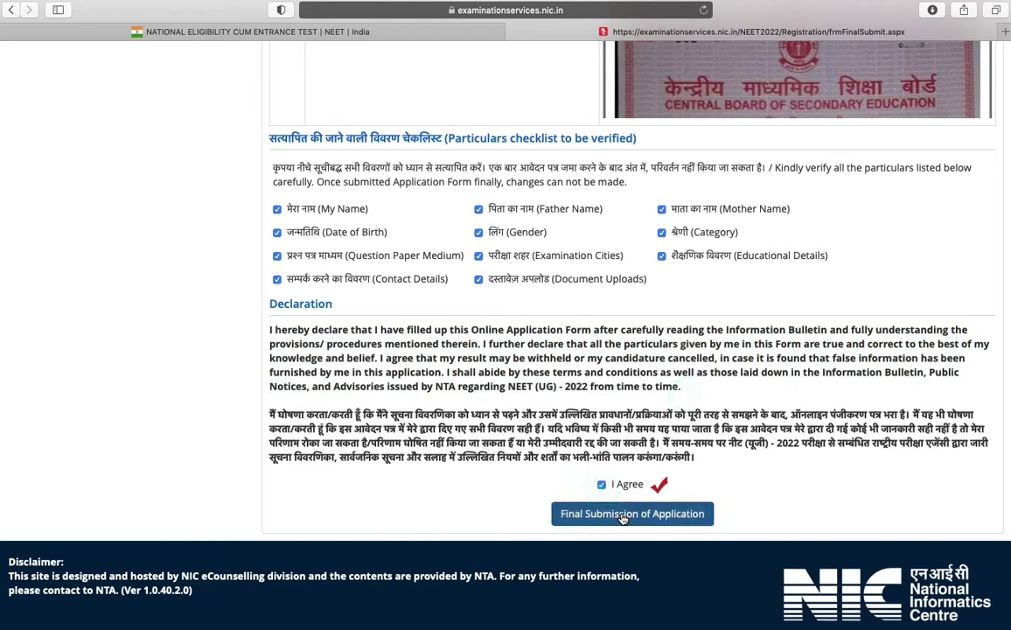
pyautogui.click(623, 517)
pyautogui.click(486, 365)
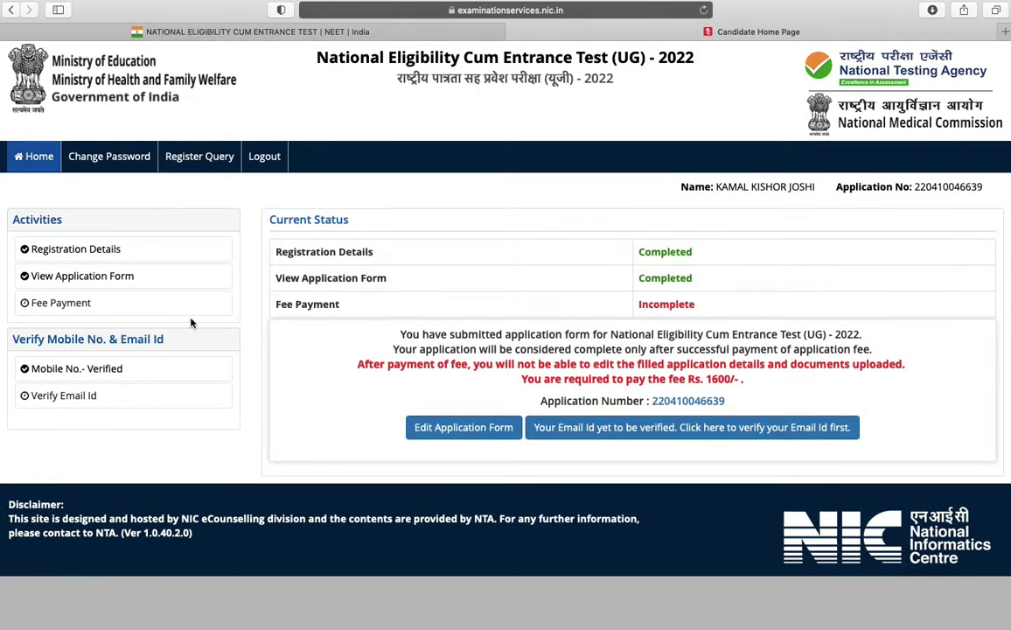
# Check the Incomplete fee payment status, then go to the email verification page
pyautogui.doubleClick(658, 304)
pyautogui.click(734, 310)
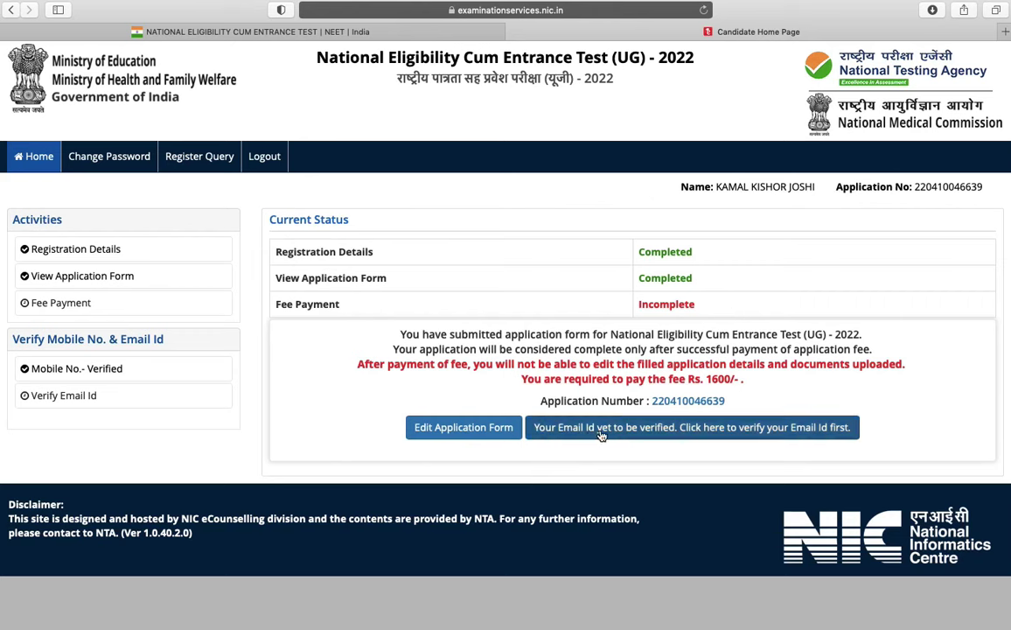
pyautogui.click(652, 429)
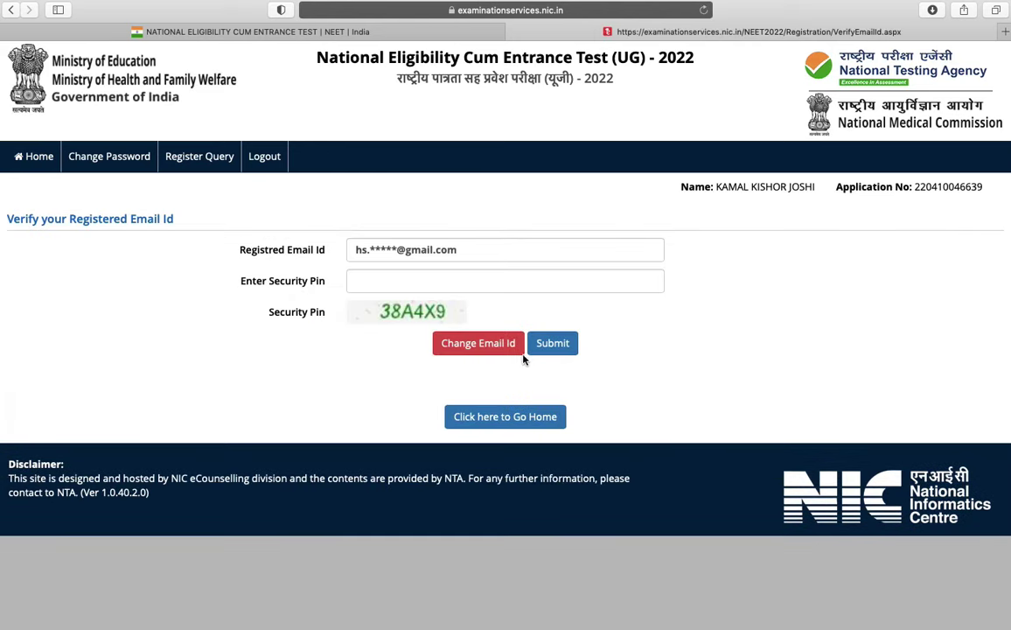
# Verify the registered email with the security pin and the emailed OTP, then return home
pyautogui.click(477, 281)
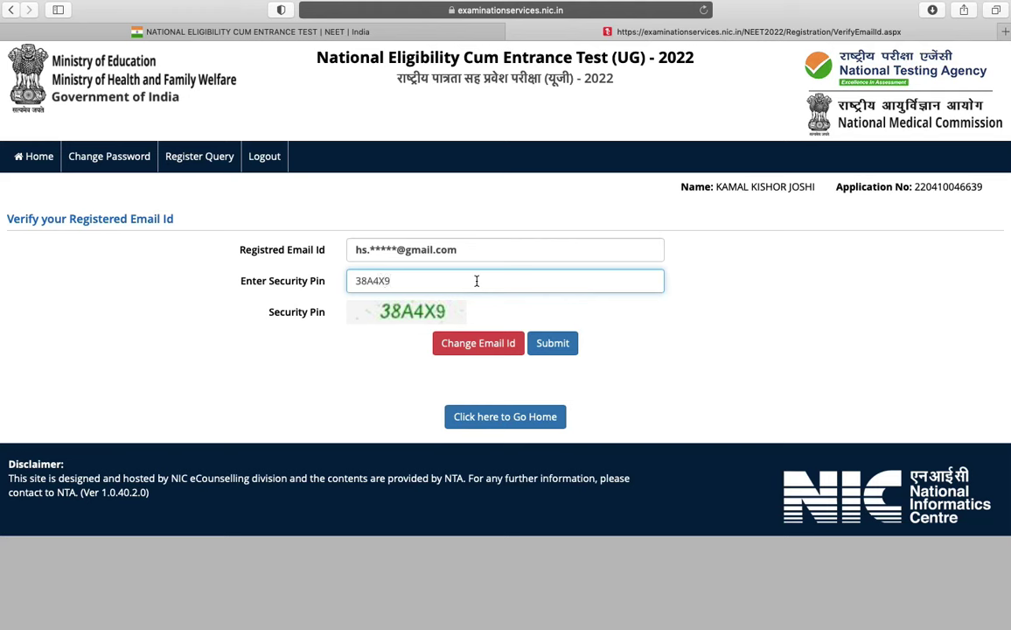
pyautogui.click(564, 347)
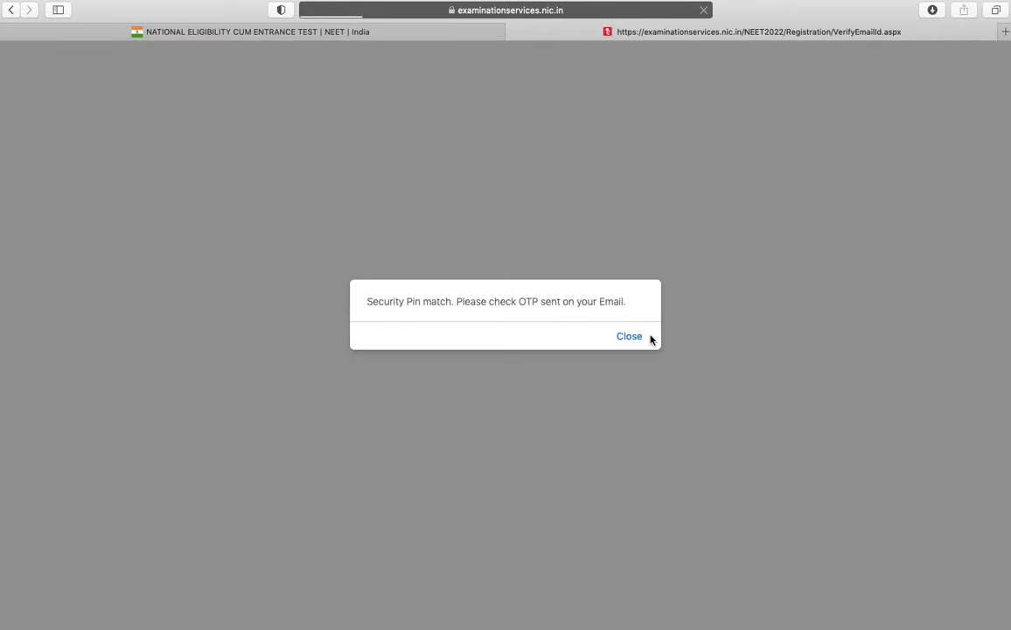
pyautogui.click(631, 337)
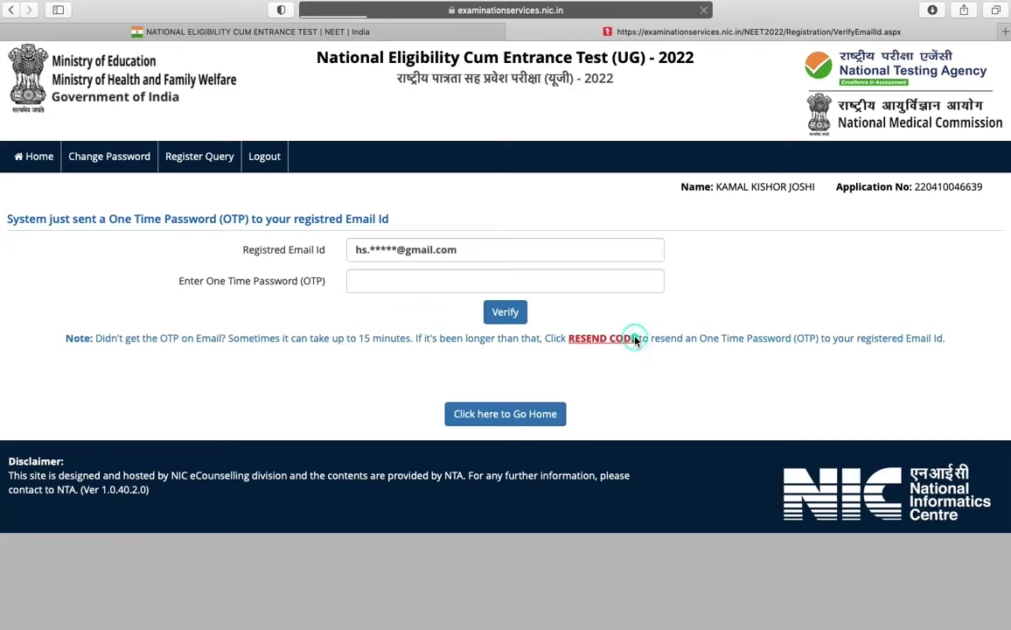
pyautogui.click(440, 286)
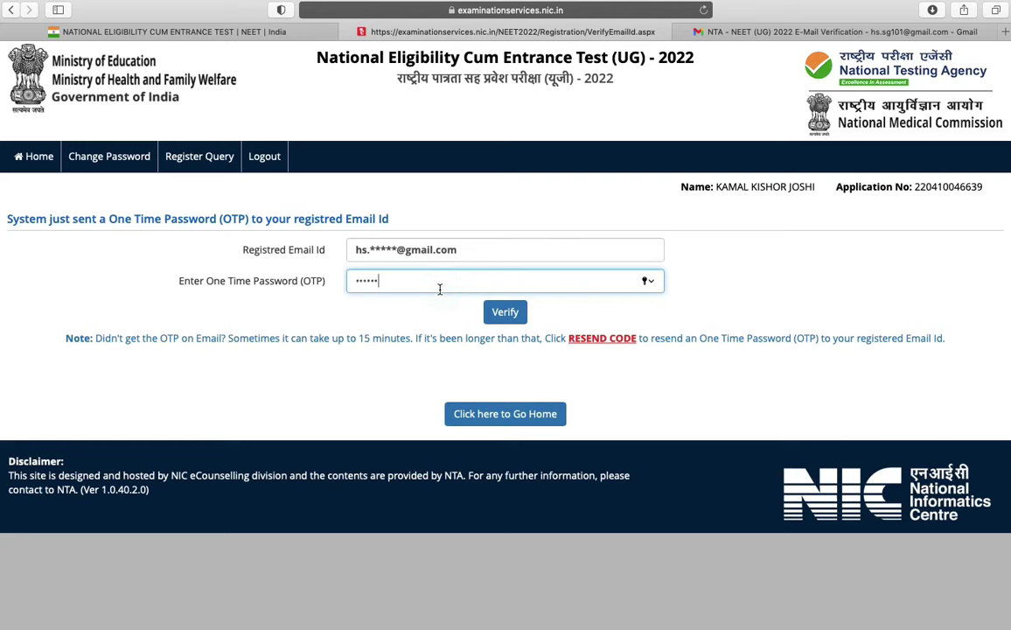
pyautogui.press('Return')
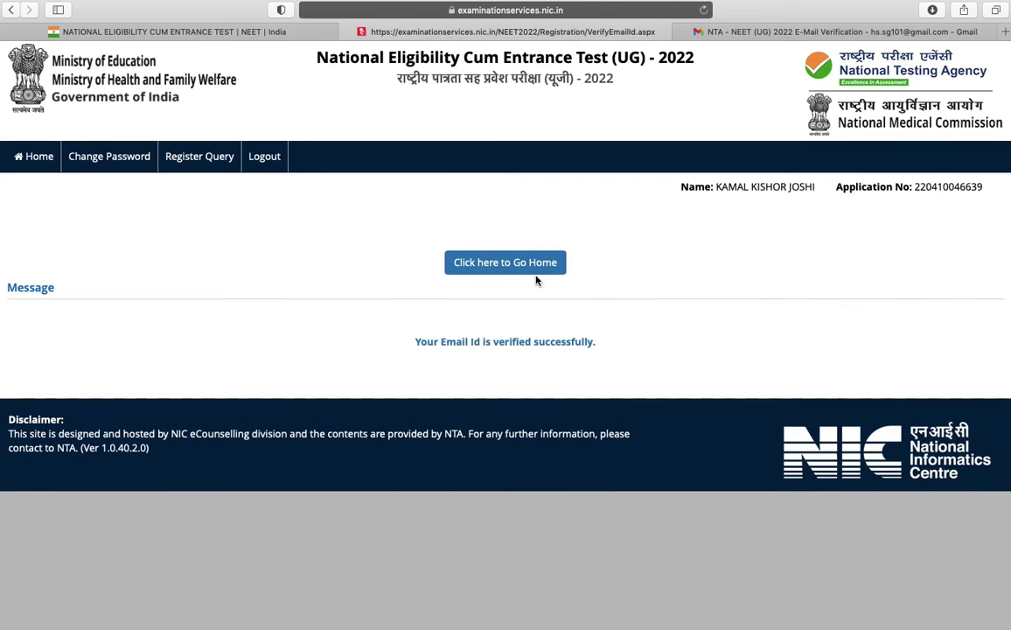
pyautogui.click(514, 263)
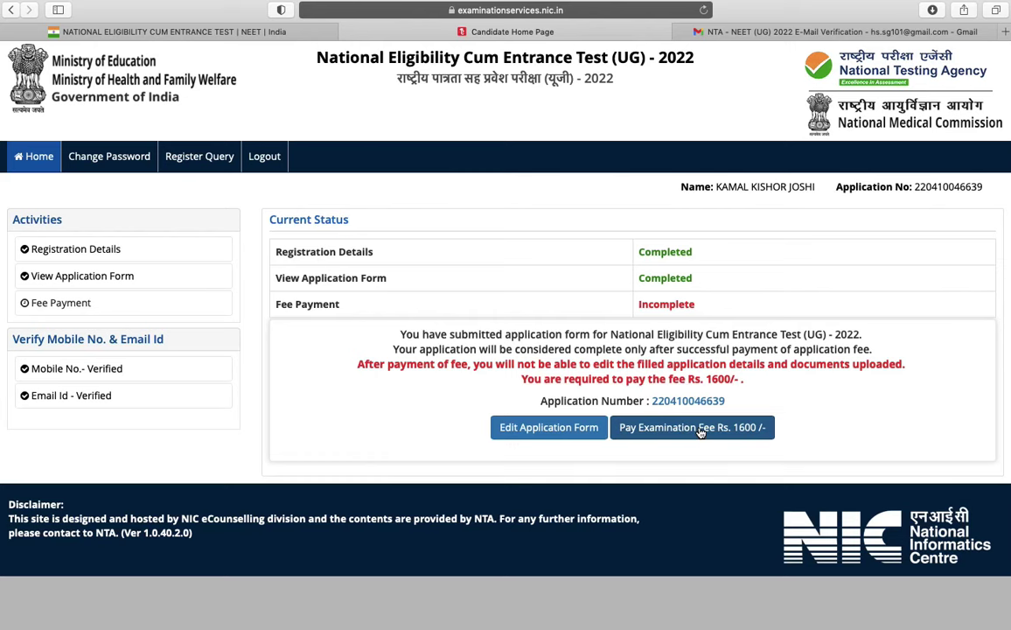
# Pay the Rs. 1600 exam fee by Online Payment, choosing SBI MOPS as provider
pyautogui.click(700, 429)
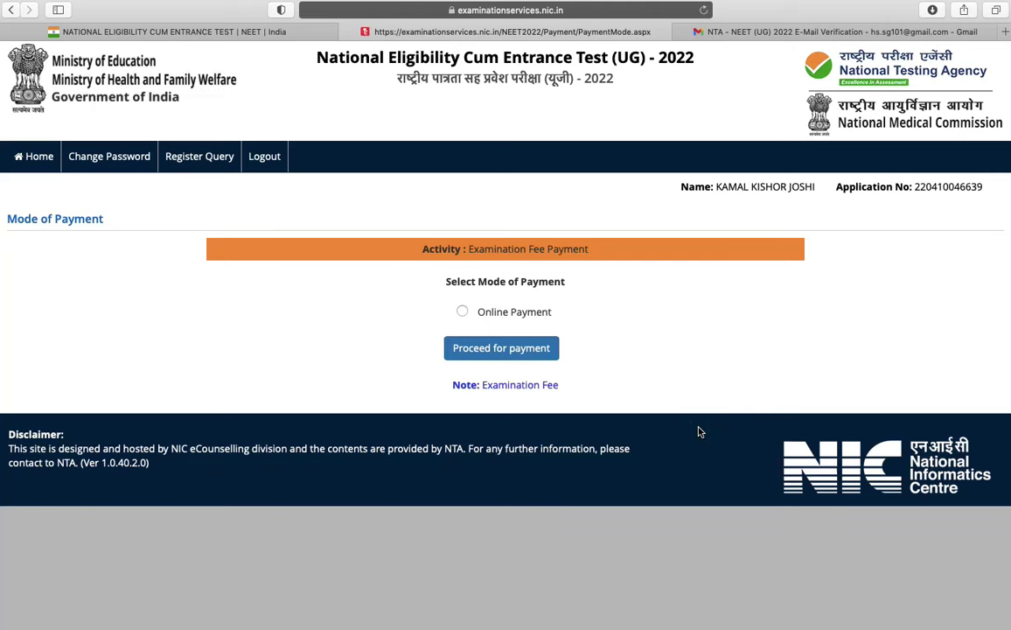
pyautogui.click(515, 352)
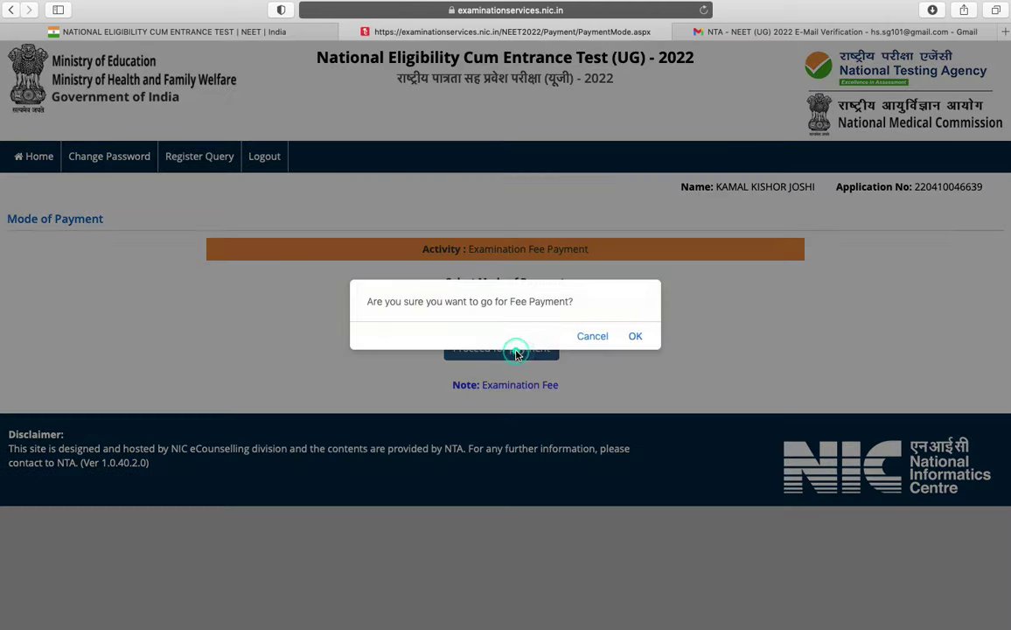
pyautogui.click(636, 338)
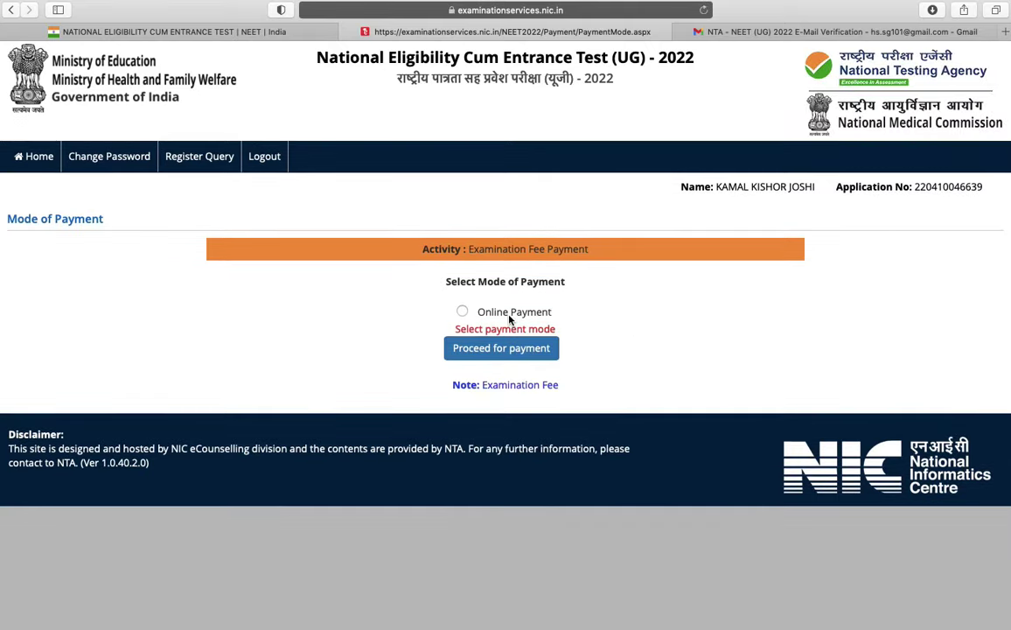
pyautogui.click(510, 313)
pyautogui.click(501, 349)
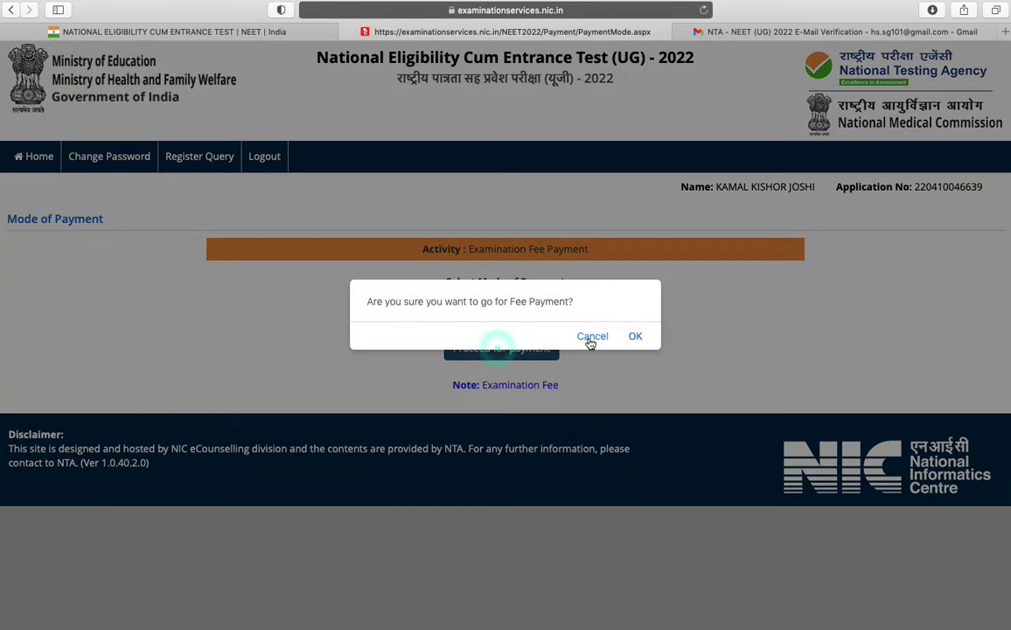
pyautogui.click(634, 340)
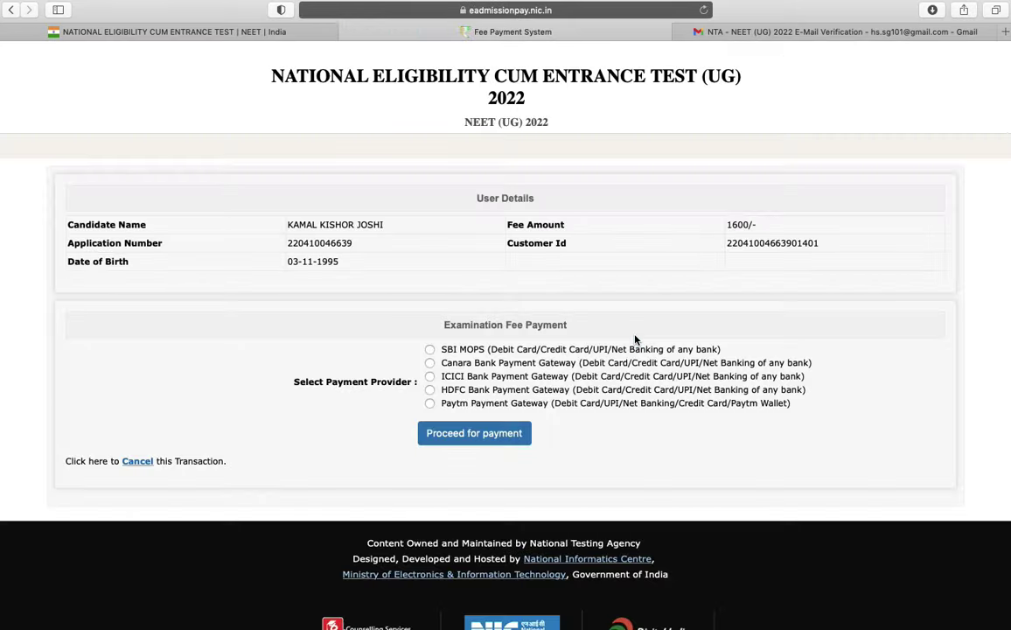
pyautogui.scroll(-2, 636, 340)
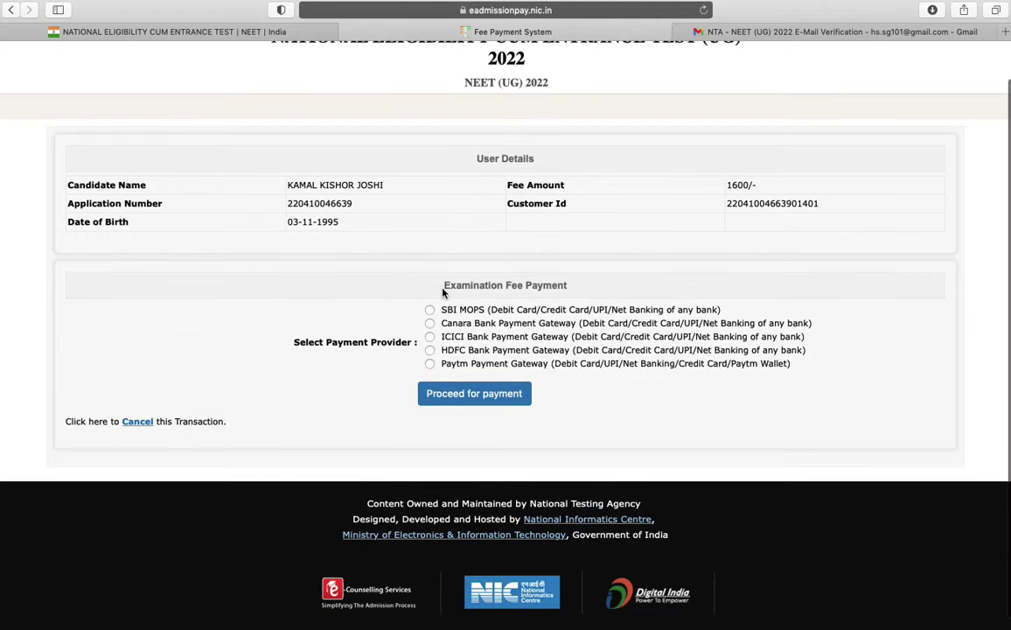
pyautogui.click(429, 310)
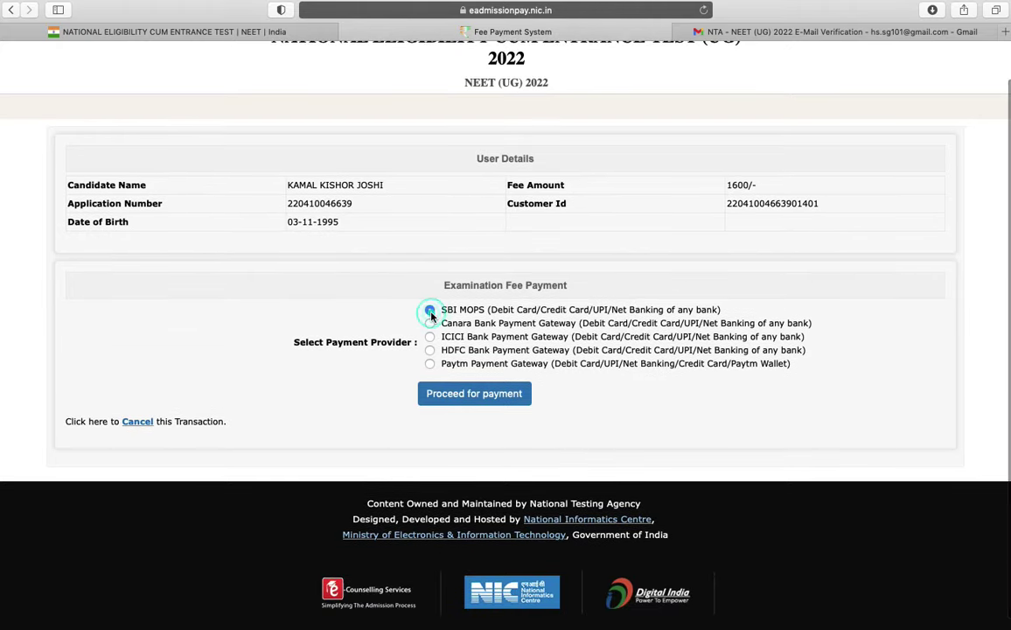
pyautogui.click(475, 395)
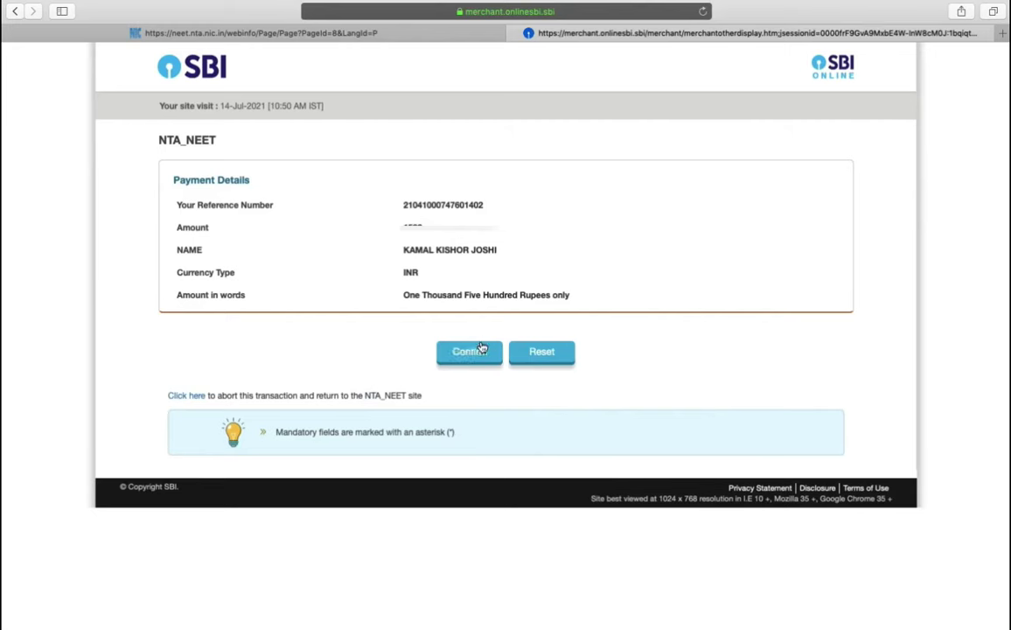
# Confirm the SBI payment, return to the NTA NEET site and open the confirmation page
pyautogui.click(470, 359)
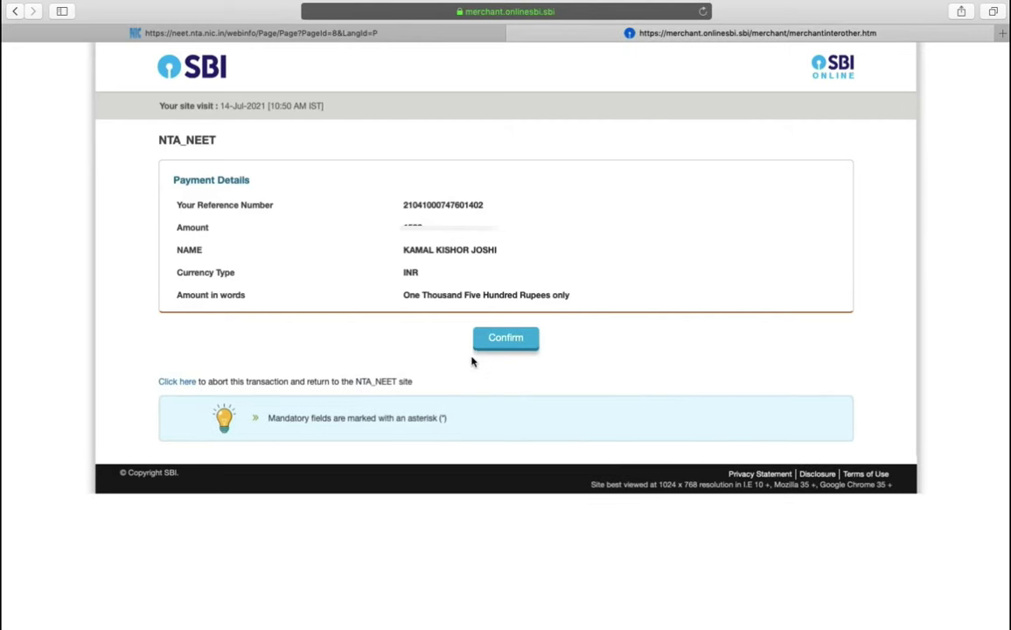
pyautogui.click(508, 344)
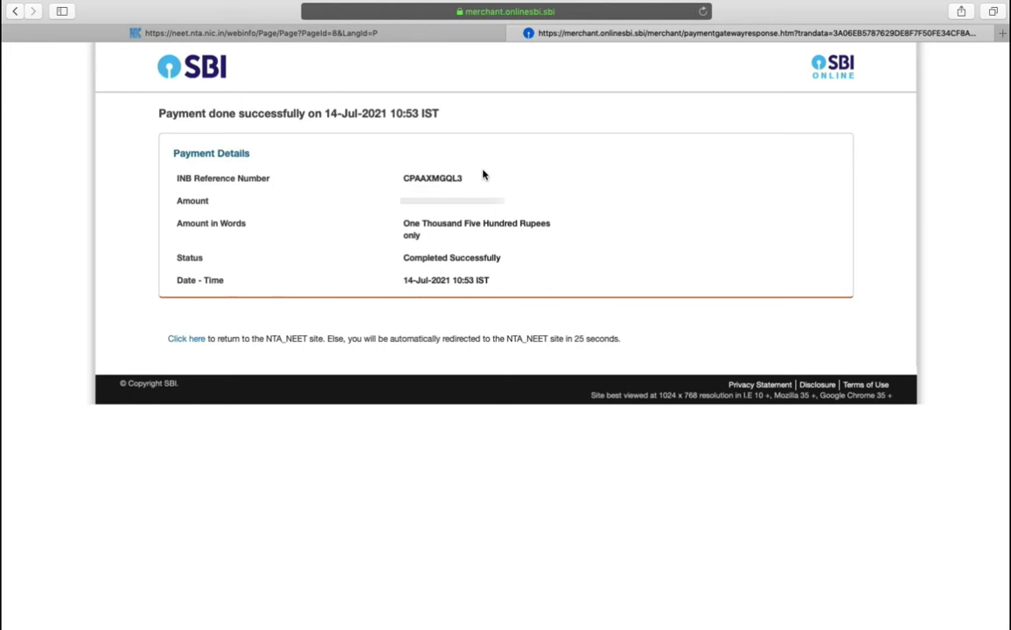
pyautogui.click(195, 340)
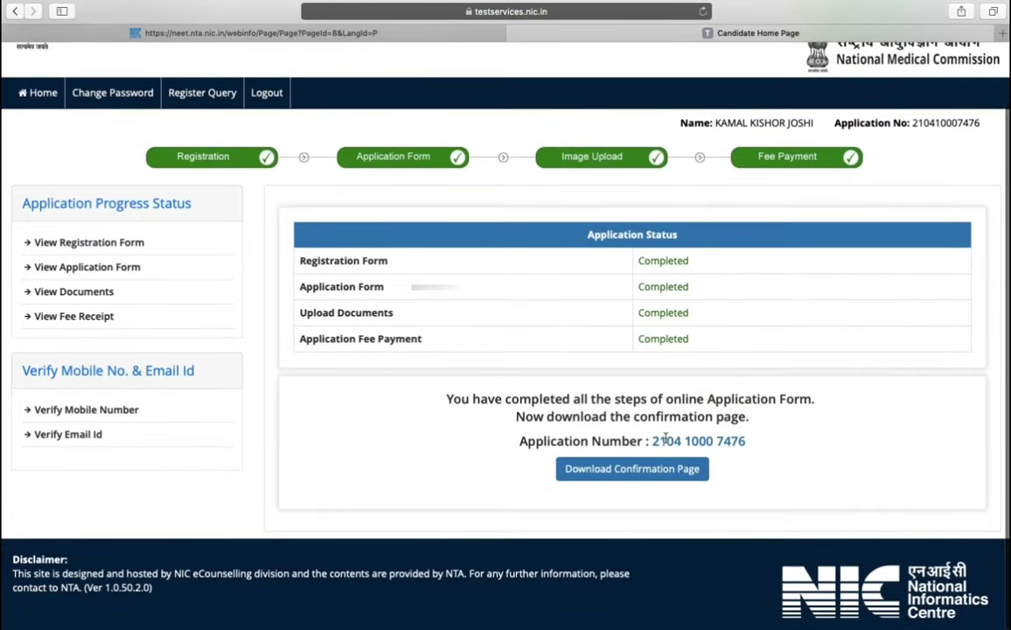
pyautogui.click(632, 469)
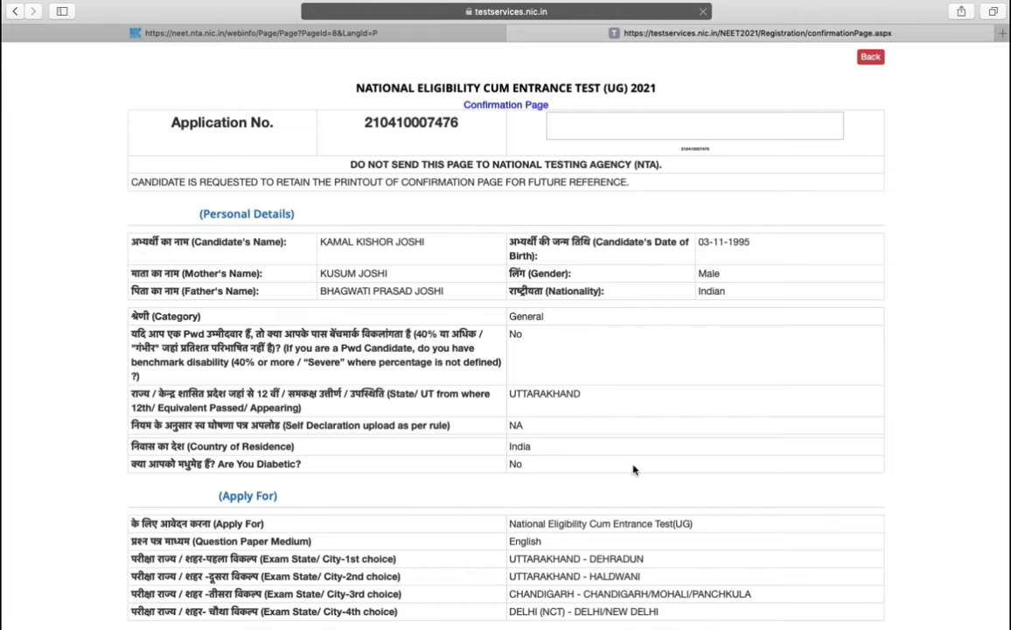
pyautogui.scroll(-10, 633, 470)
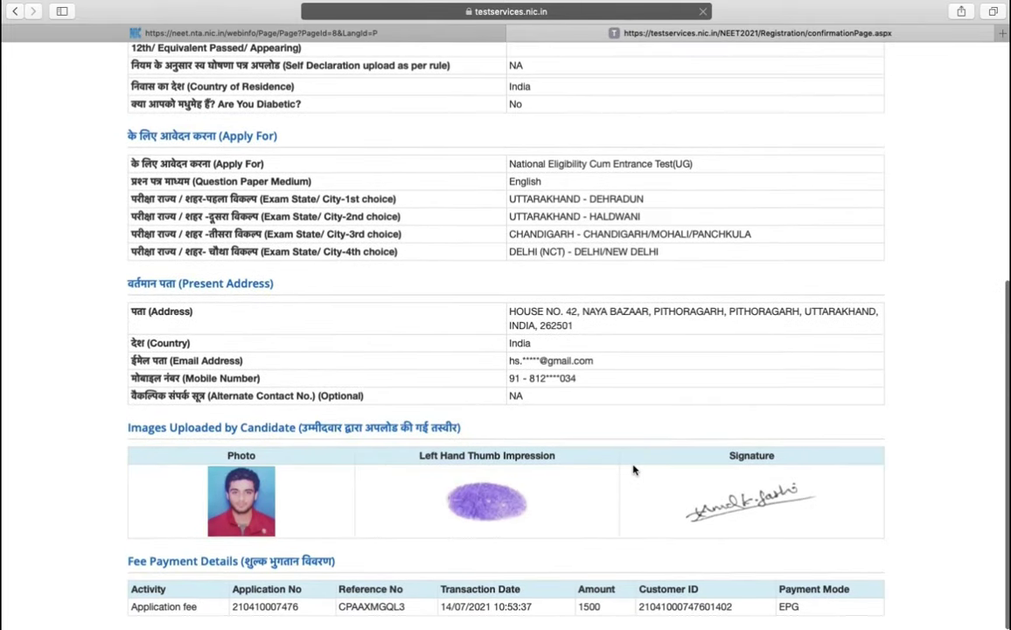